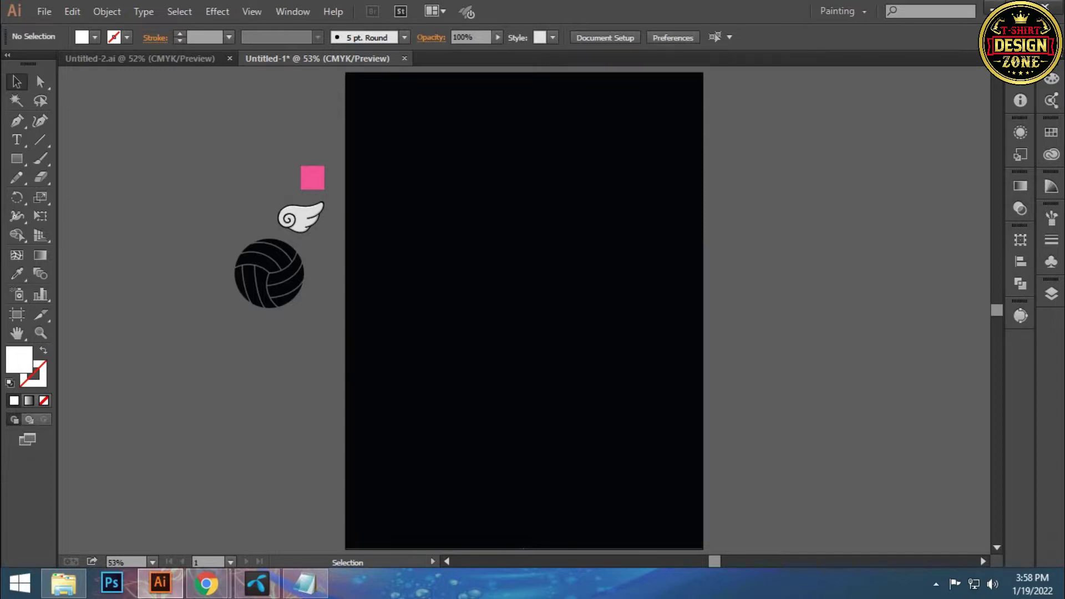
Eyedropper the pink square's colour into the fill, then deselect everything
click(267, 274)
click(314, 252)
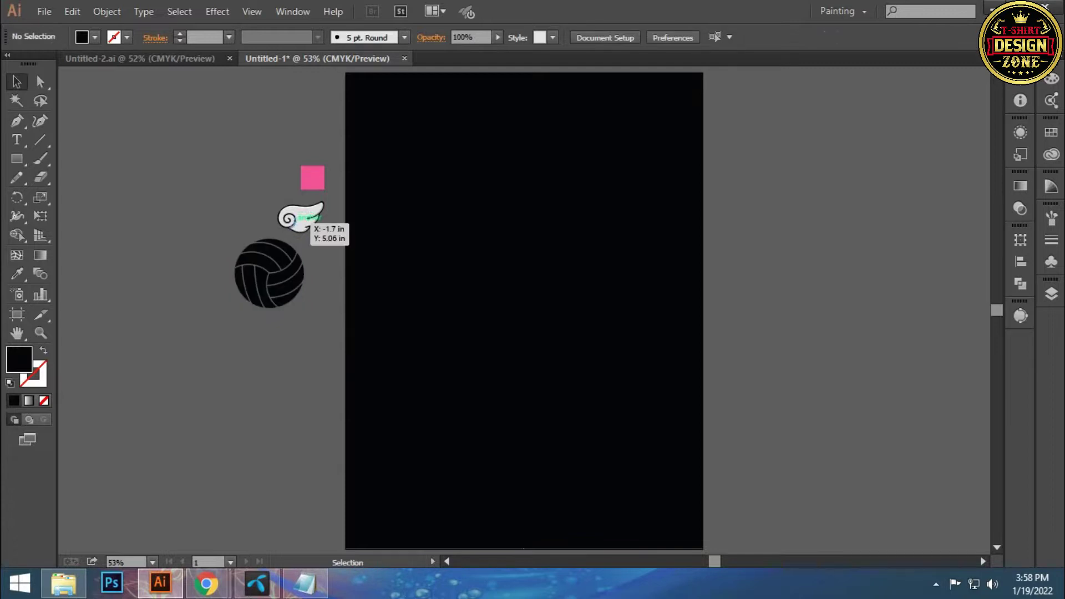
click(312, 177)
key(ctrl+shift+a)
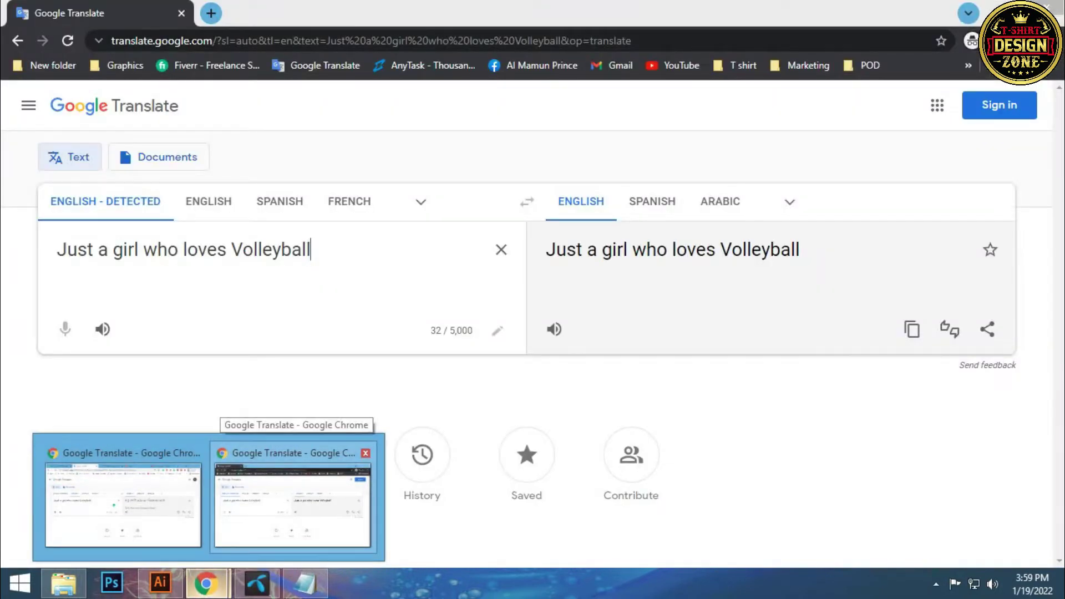
Copy 'Just a girl who loves Volleyball' from Google Translate and return to Illustrator
click(293, 499)
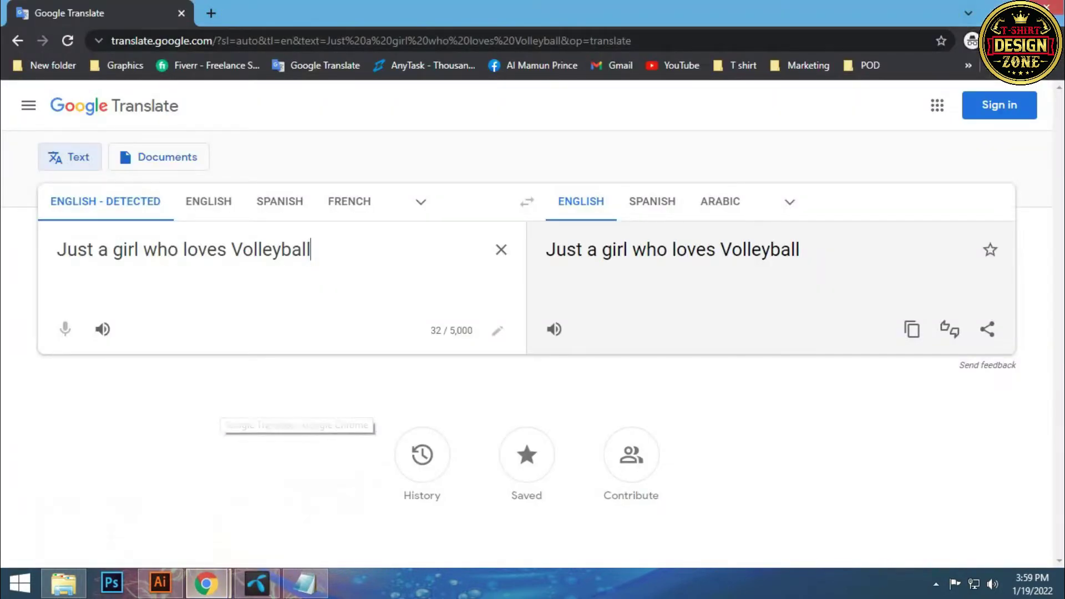
drag(311, 249, 56, 250)
key(ctrl+c)
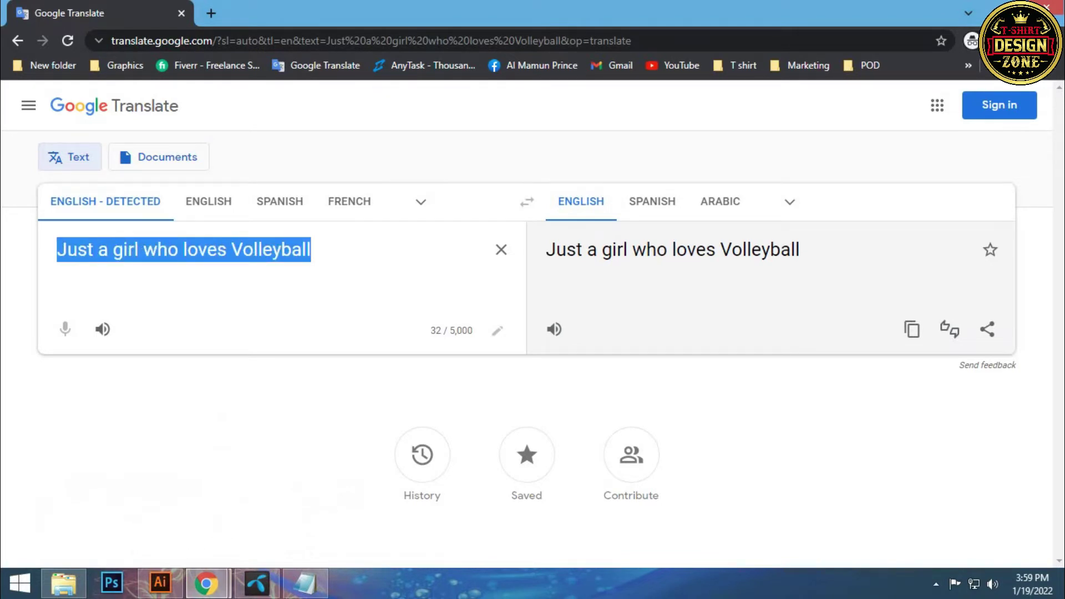
click(160, 582)
click(17, 139)
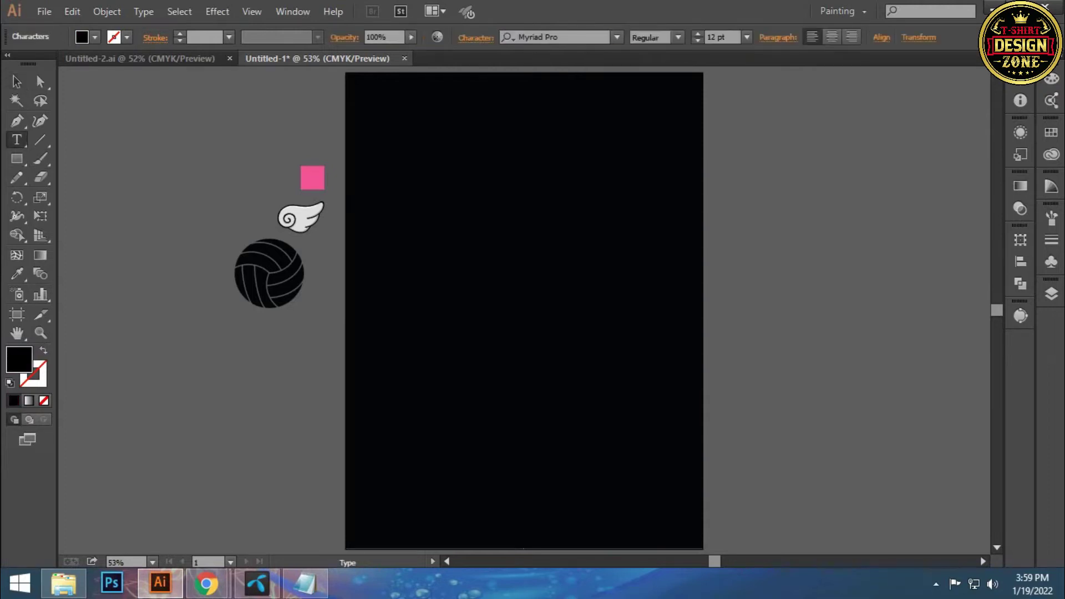
Paste the phrase 'Just a girl who loves Volleyball' and give it a white fill
key(ctrl+v)
click(17, 82)
click(166, 289)
click(159, 257)
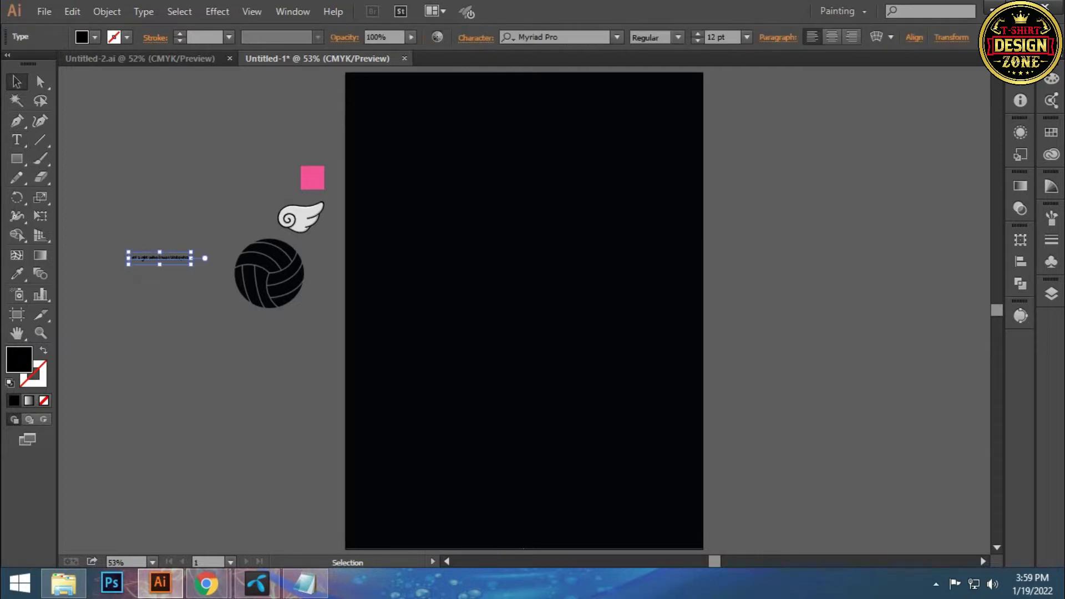
click(95, 38)
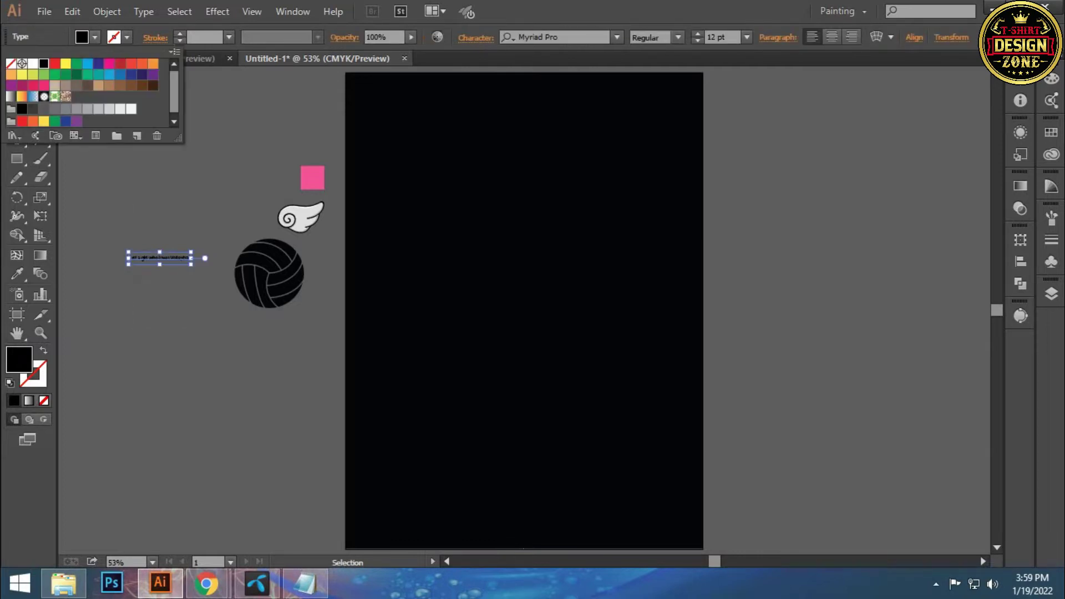
click(32, 63)
click(158, 135)
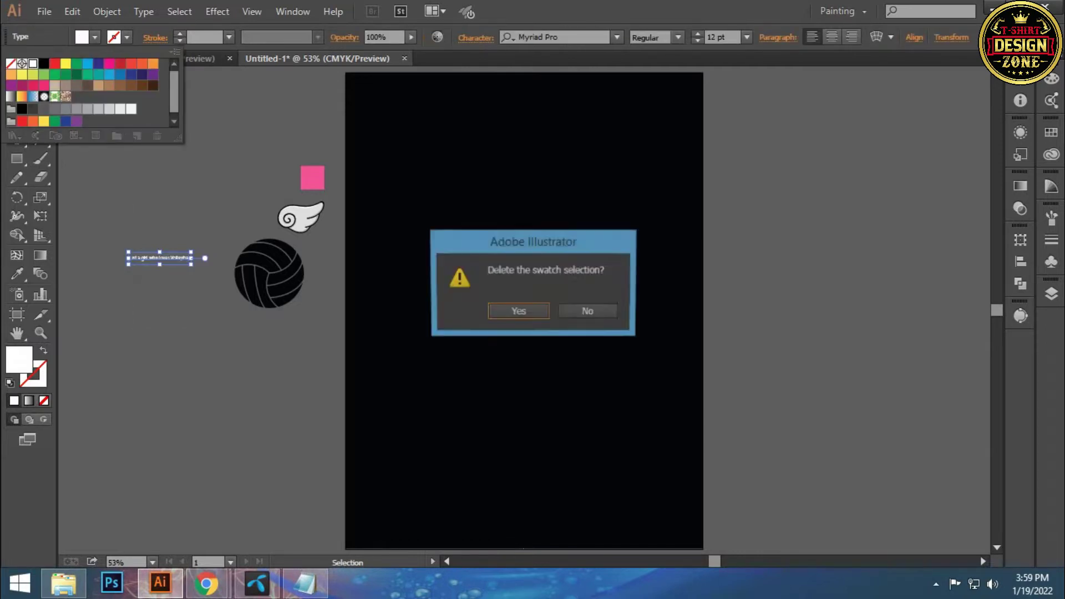
key(Return)
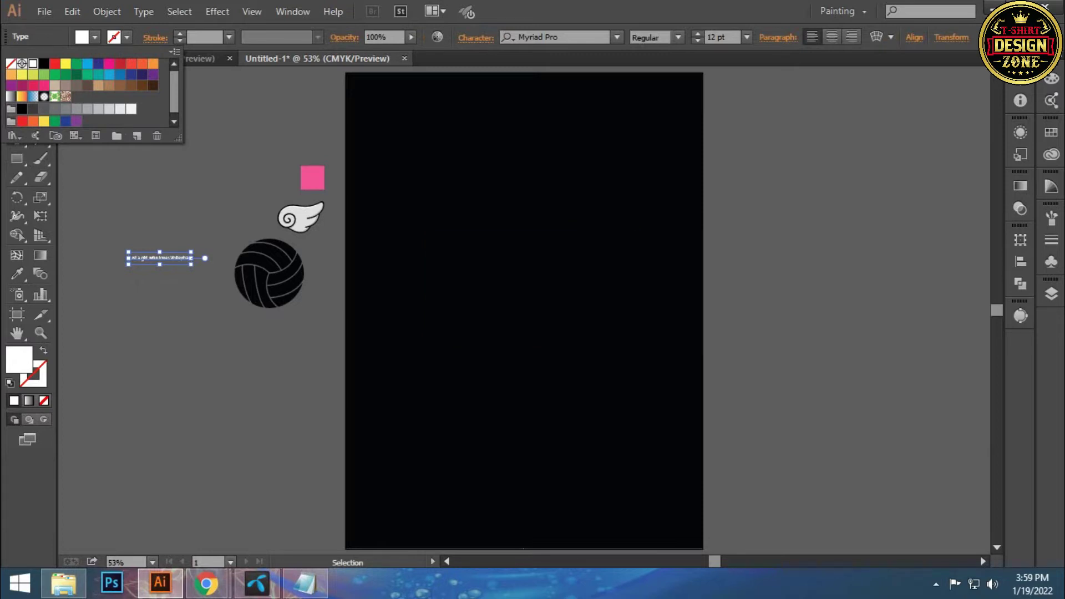
key(Escape)
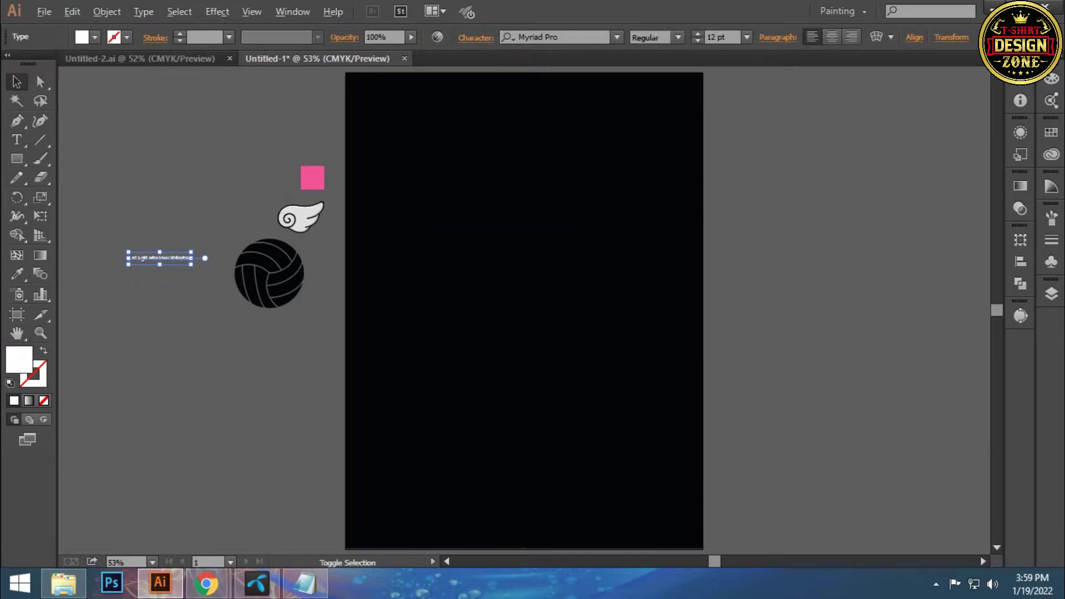
Enlarge the white text to a readable size and move it above the pink square
drag(192, 265, 252, 266)
key(ctrl+shift+a)
drag(189, 258, 221, 140)
key(ctrl+shift+a)
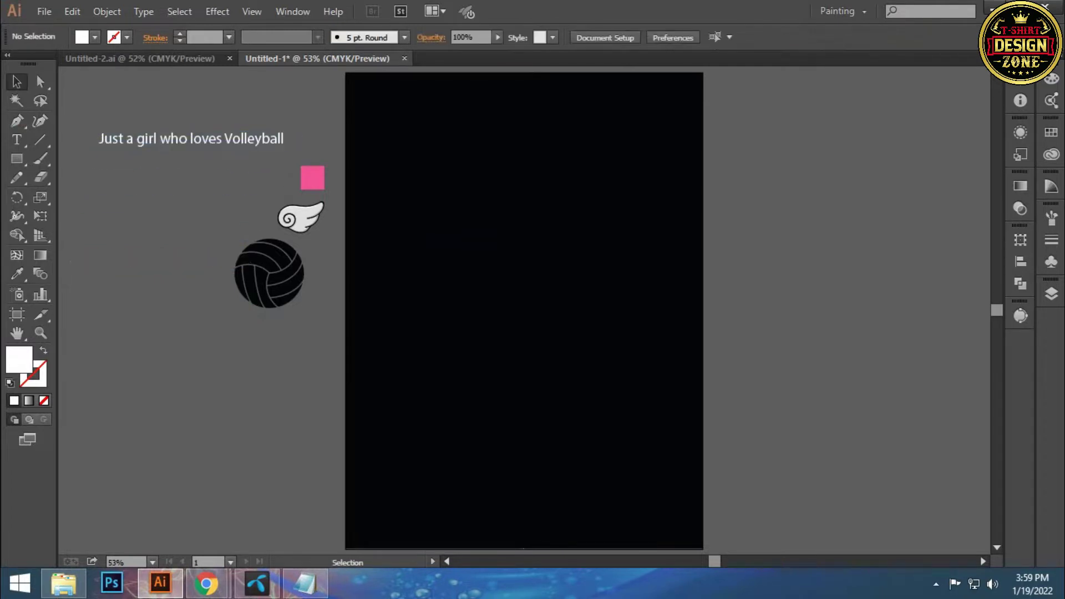
Place an enlarged copy of the white phrase onto the artboard
click(192, 138)
key(ctrl+shift+a)
drag(175, 140, 444, 197)
key(ctrl+shift+a)
click(461, 198)
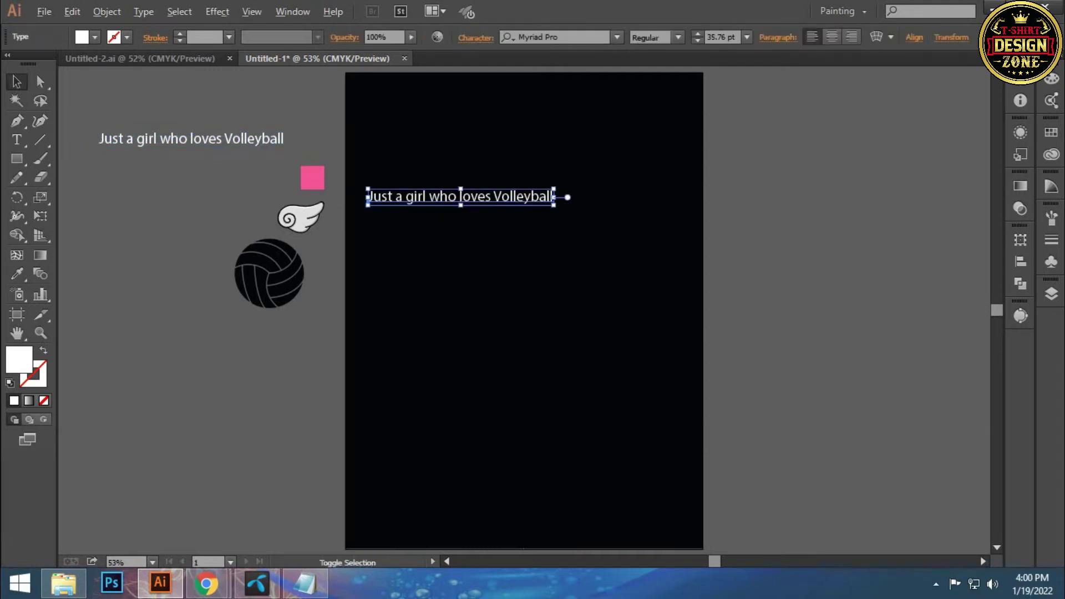
drag(554, 205, 607, 211)
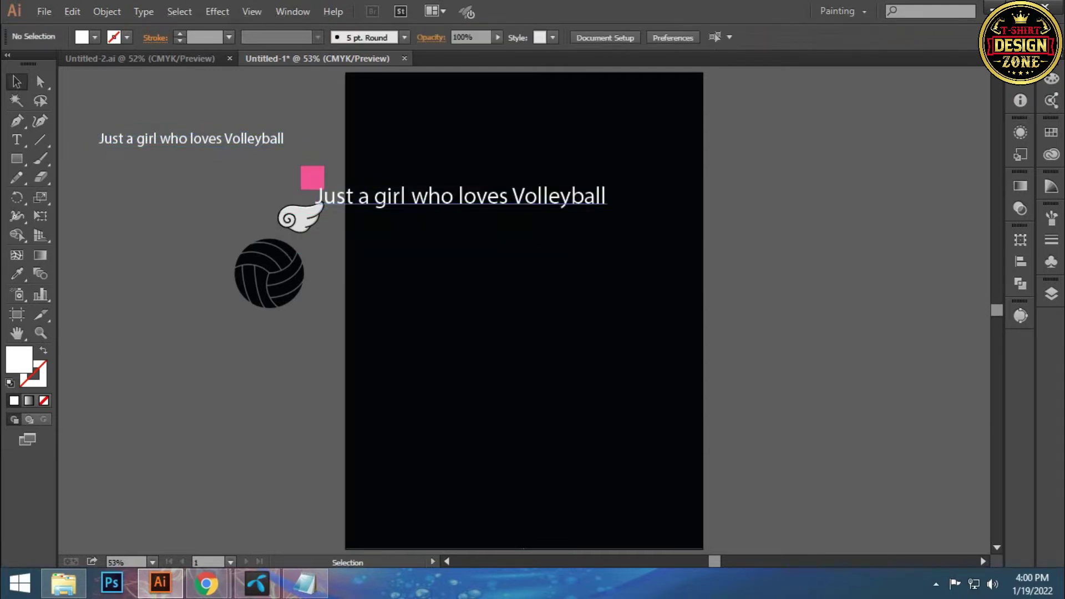
drag(461, 195, 500, 212)
key(ctrl+shift+a)
Trim the artboard headline to just 'Just a girl'
scroll(332, 149, up, 1)
drag(555, 310, 530, 281)
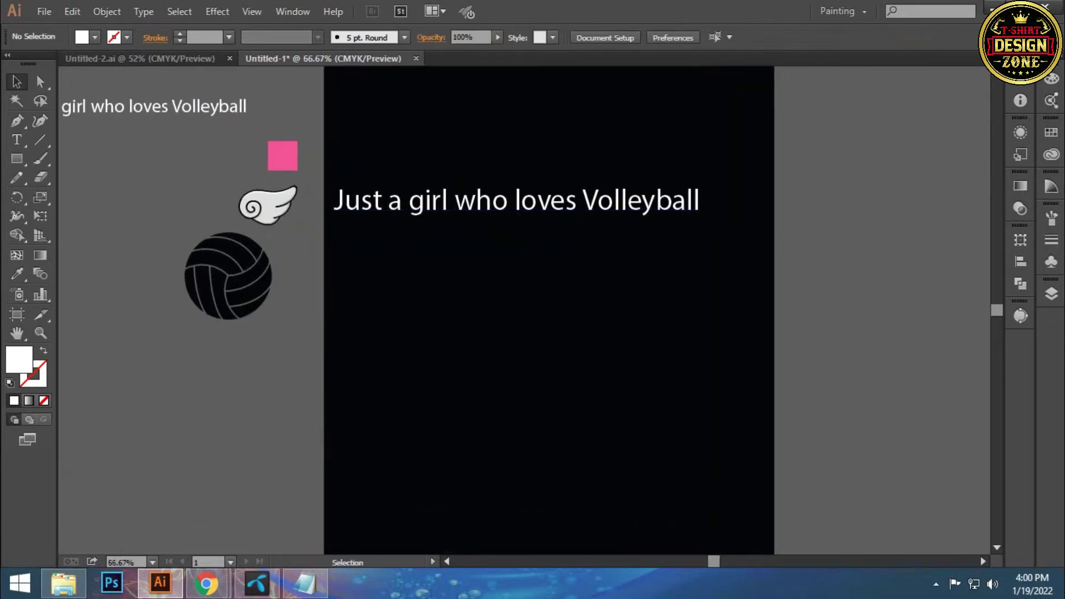
drag(477, 205, 708, 201)
key(t)
key(Delete)
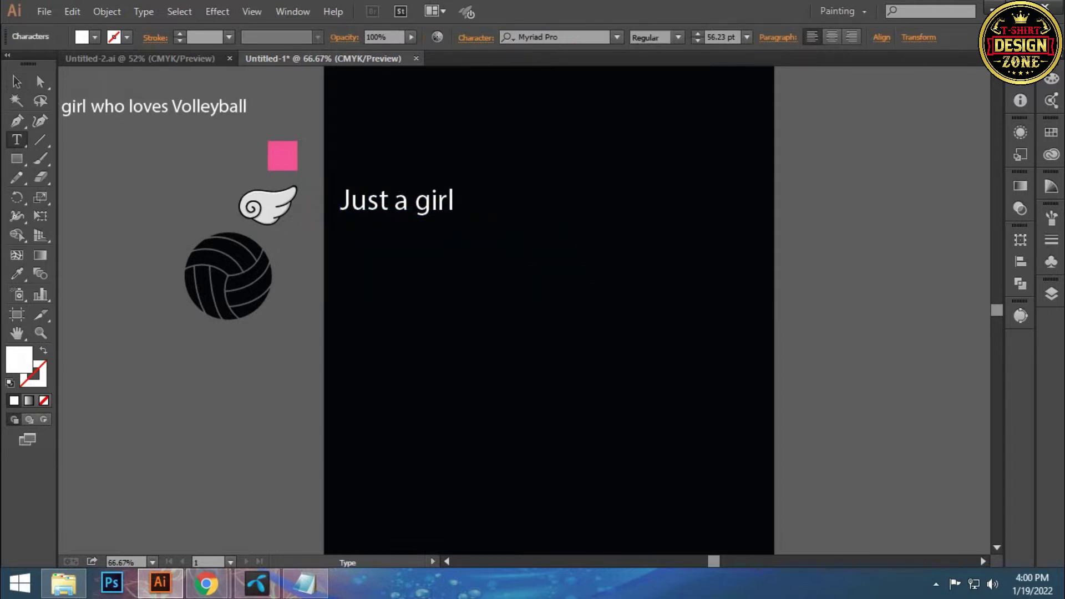
key(Escape)
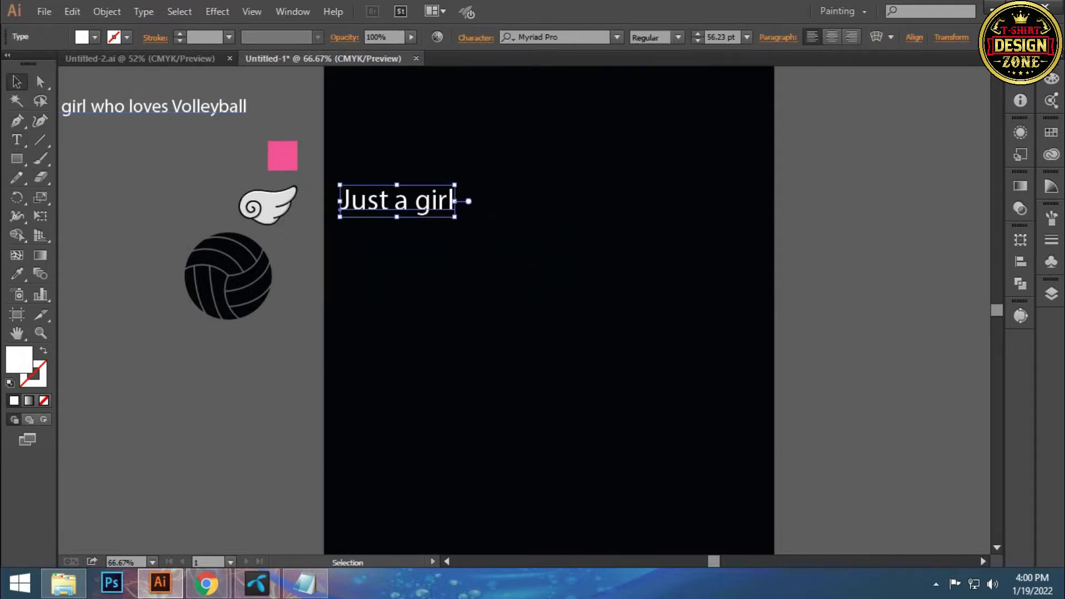
Duplicate 'Just a girl' twice, editing the copies into 'who loves' and 'Volleyball'
mouse_move(340, 211)
mouse_down()
mouse_move(410, 207)
mouse_move(411, 292)
mouse_up()
double_click(461, 228)
key(ctrl+a)
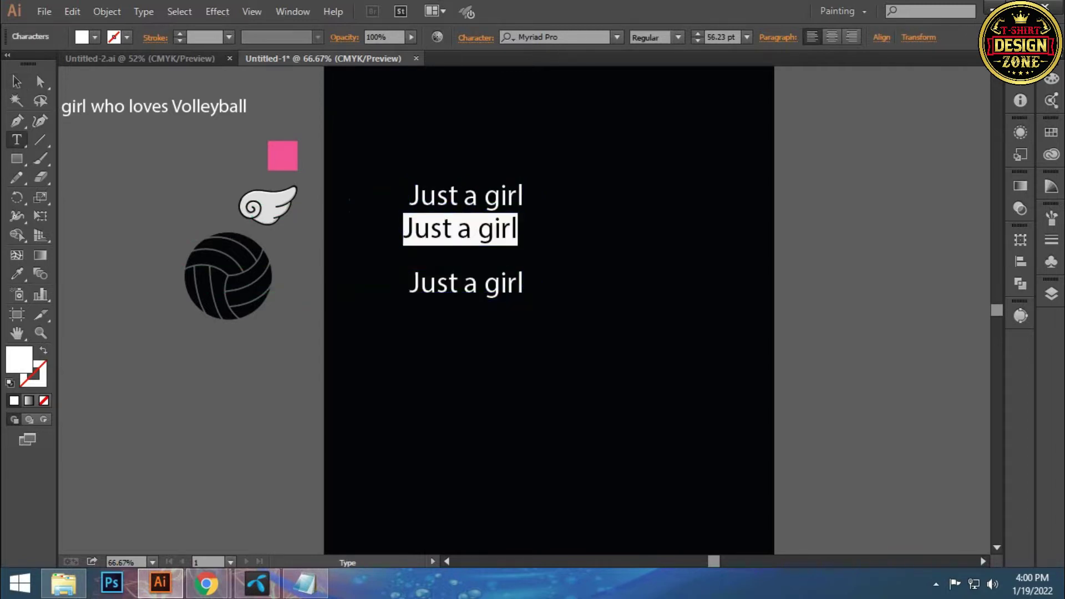
key(ctrl+v)
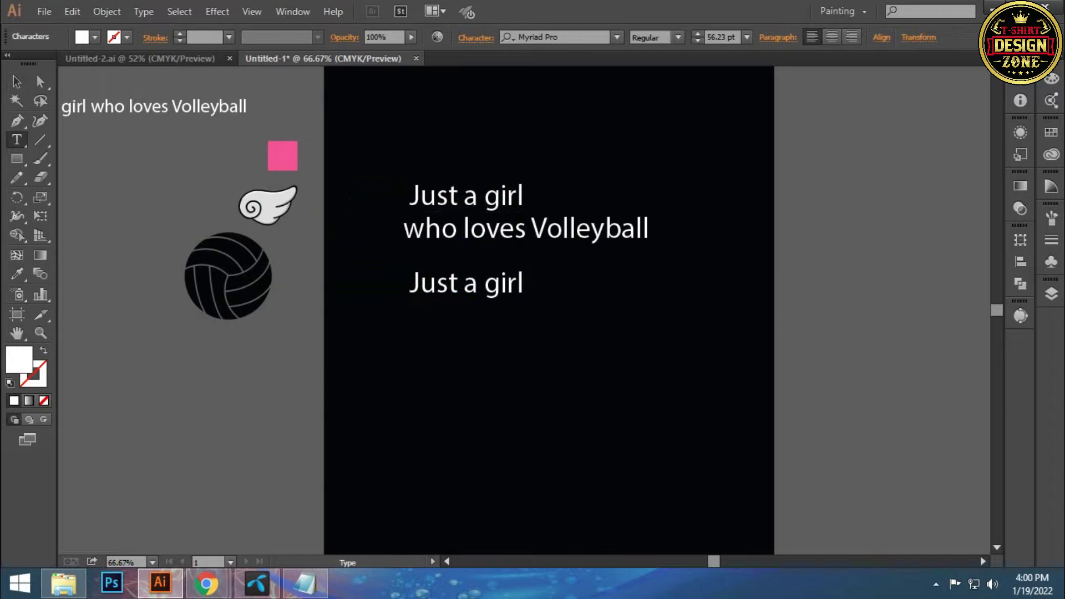
key(ctrl+shift+Left)
key(ctrl+x)
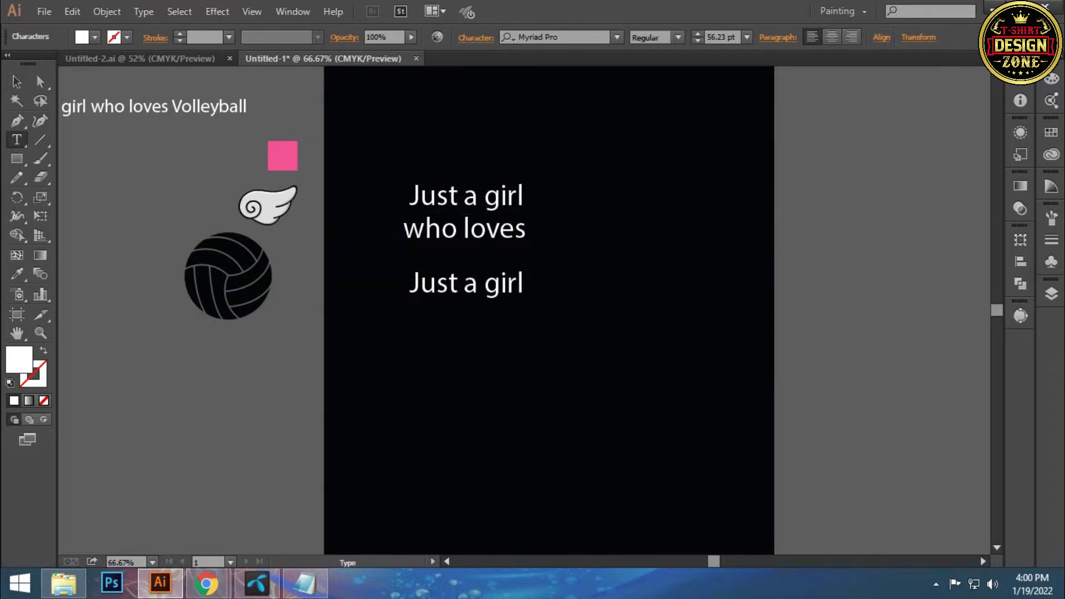
drag(410, 283, 524, 284)
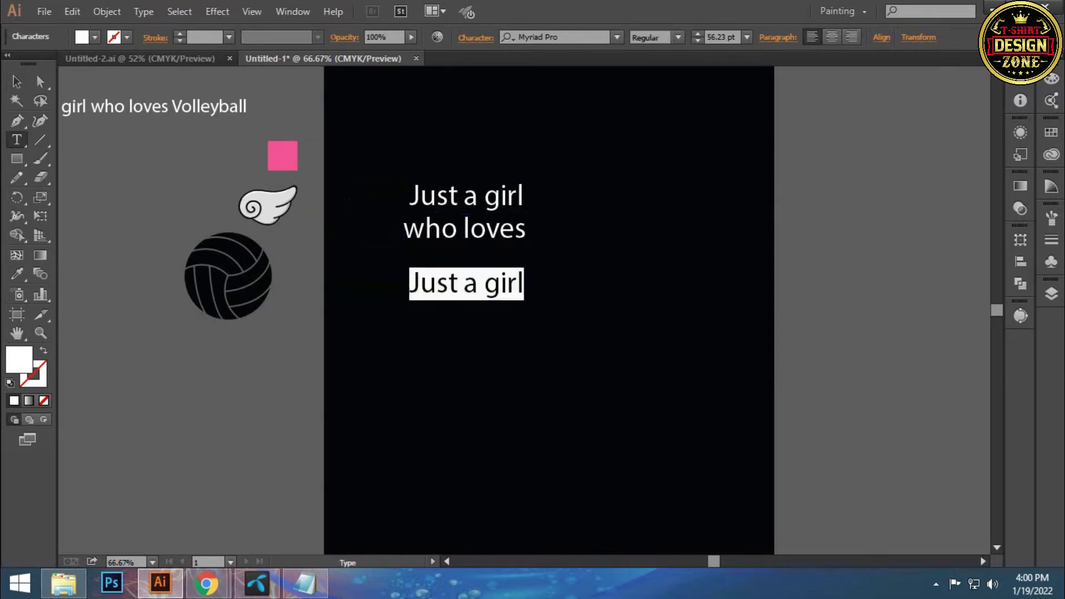
key(ctrl+v)
key(Escape)
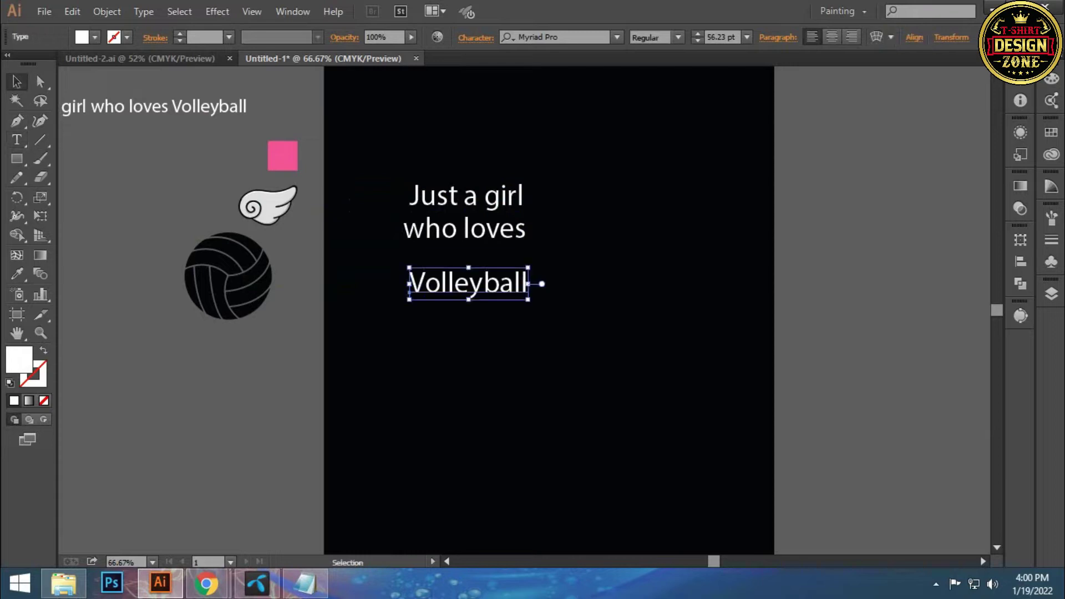
key(ctrl+shift+a)
Stack the three lines evenly, left-aligned beneath 'Just a girl'
drag(411, 148, 488, 271)
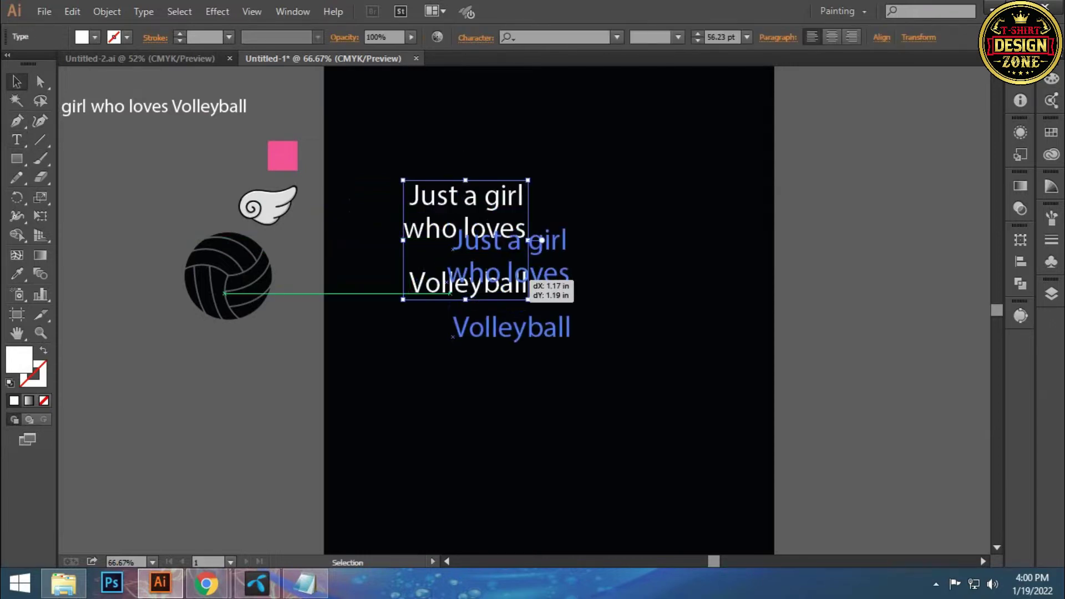
drag(489, 232, 535, 274)
key(ctrl+shift+a)
drag(516, 328, 530, 353)
drag(512, 272, 519, 299)
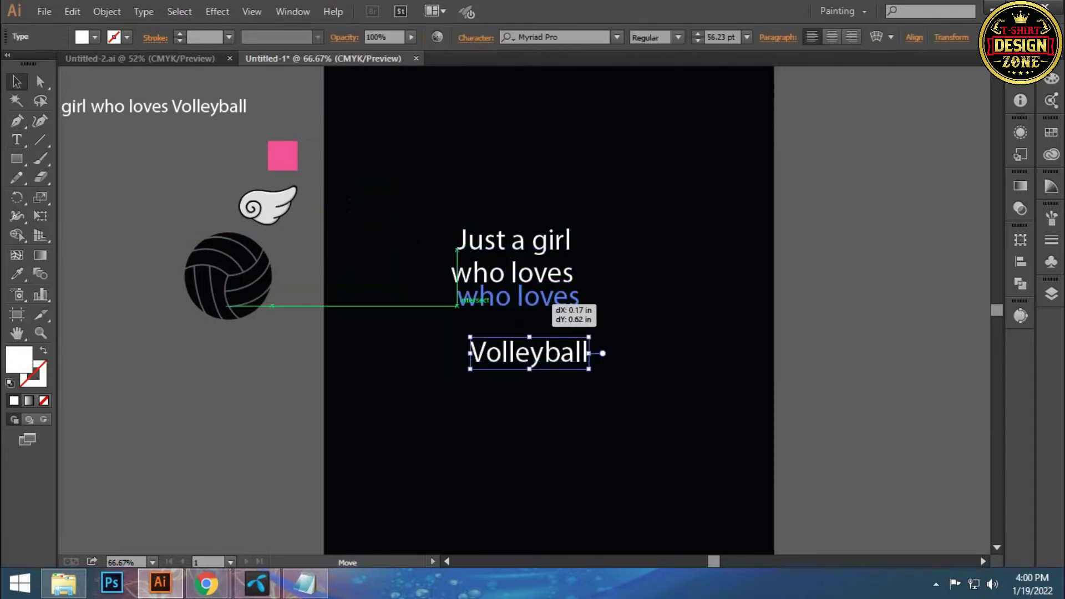
drag(513, 240, 527, 240)
mouse_move(541, 301)
mouse_down()
mouse_move(555, 301)
mouse_move(471, 302)
mouse_up()
key(ctrl+shift+a)
Scale the three lines to about double size and fit the artboard in view
drag(409, 214, 483, 372)
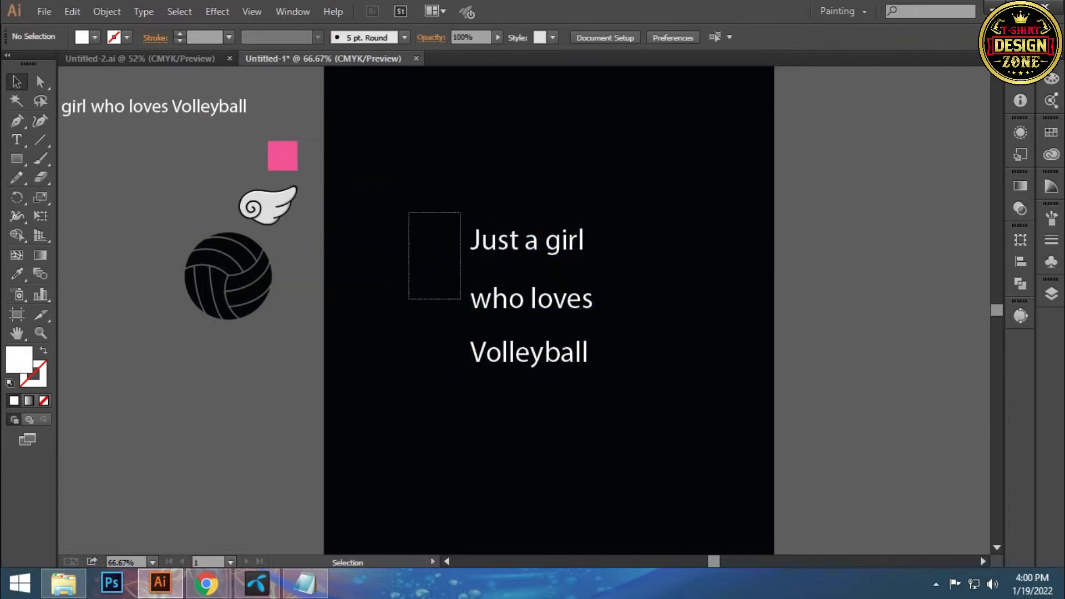
drag(593, 369, 647, 433)
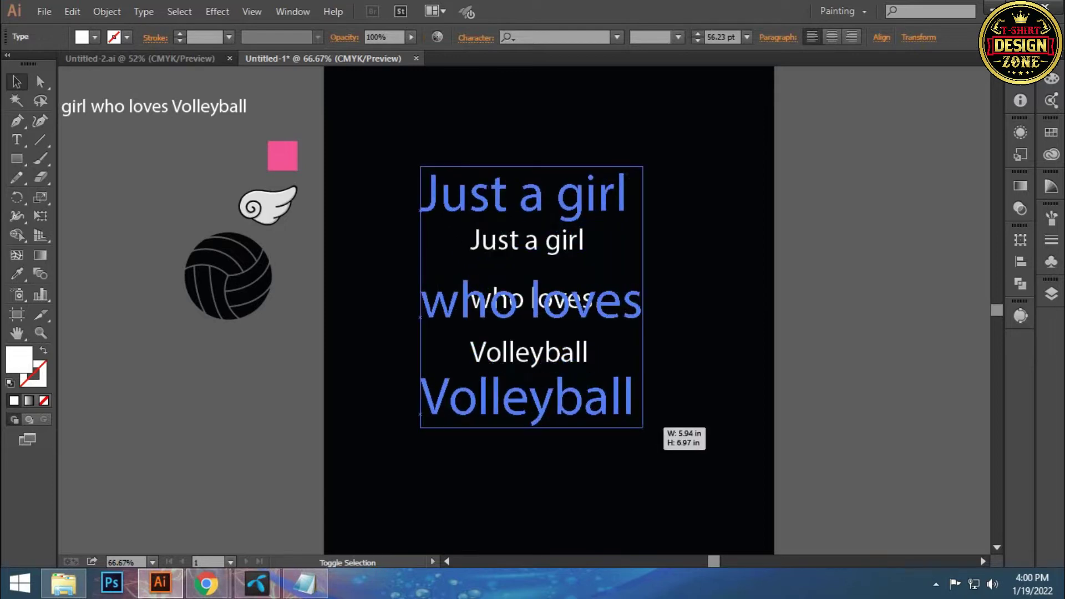
key(ctrl+shift+a)
key(ctrl+0)
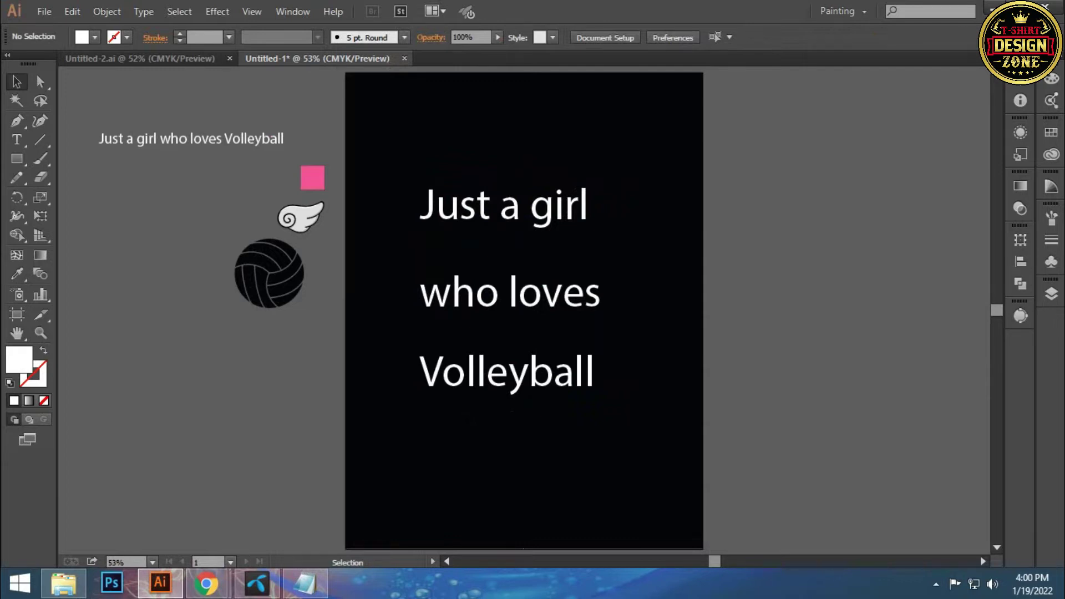
Select and inspect the three-line text, briefly placing the text cursor after 'girl'
click(499, 205)
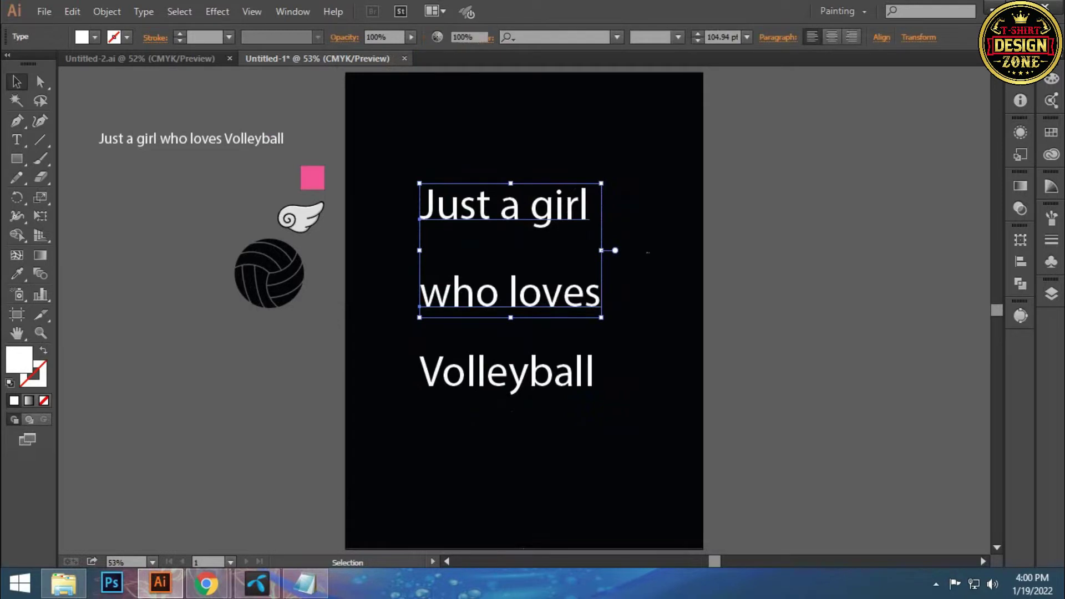
key(ctrl+shift+a)
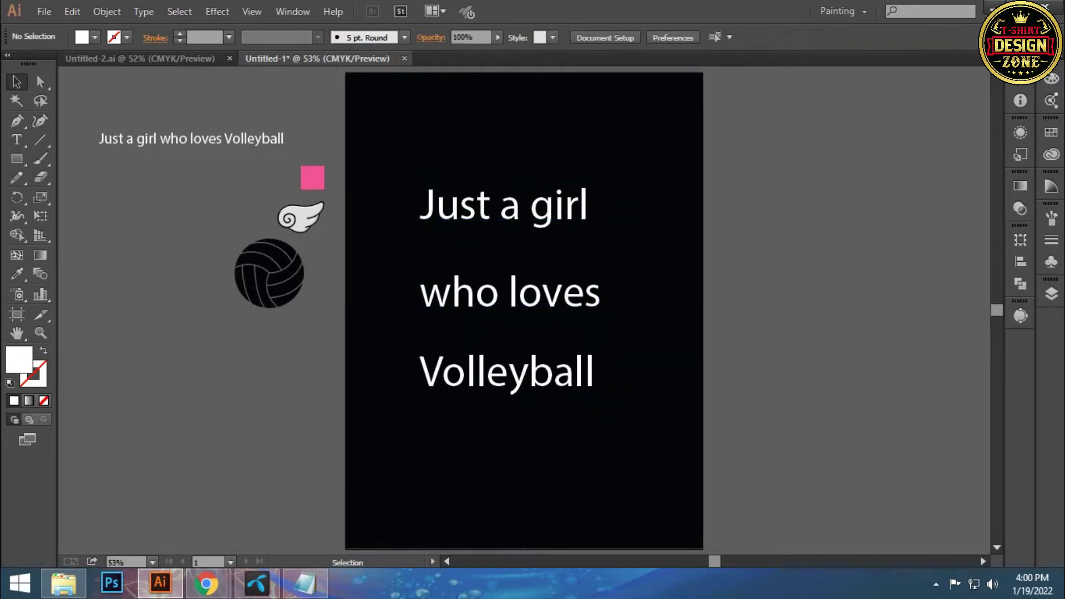
drag(393, 170, 626, 423)
key(ctrl+shift+a)
click(482, 292)
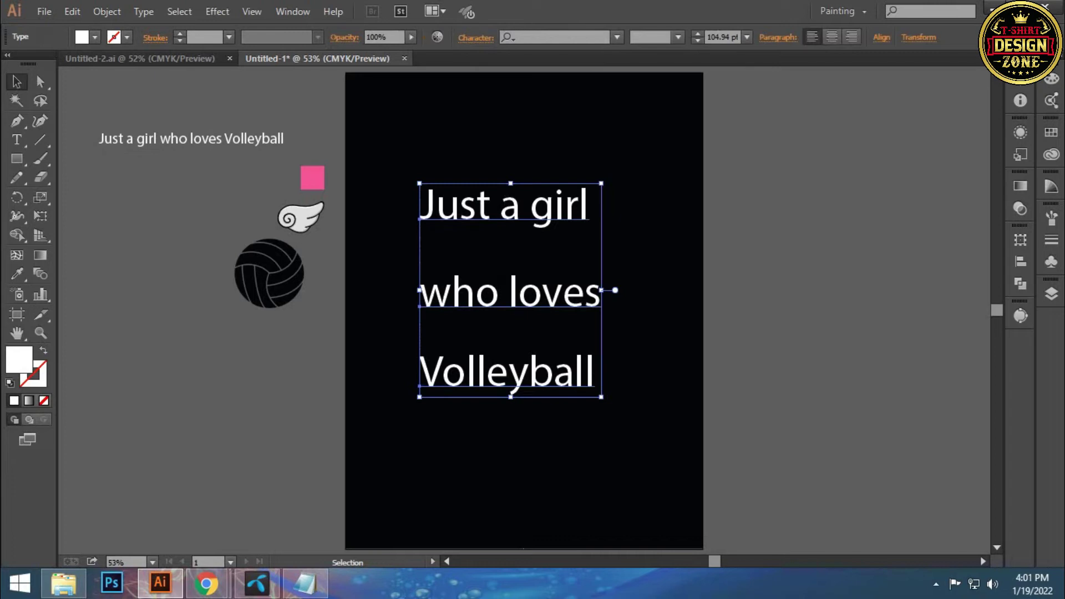
key(ctrl+shift+a)
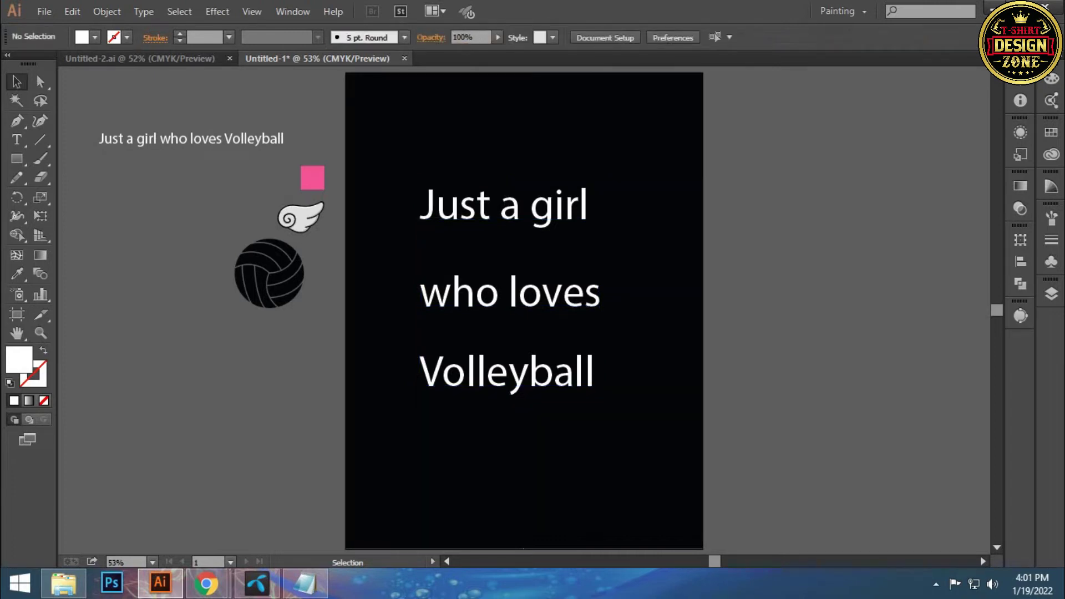
click(483, 292)
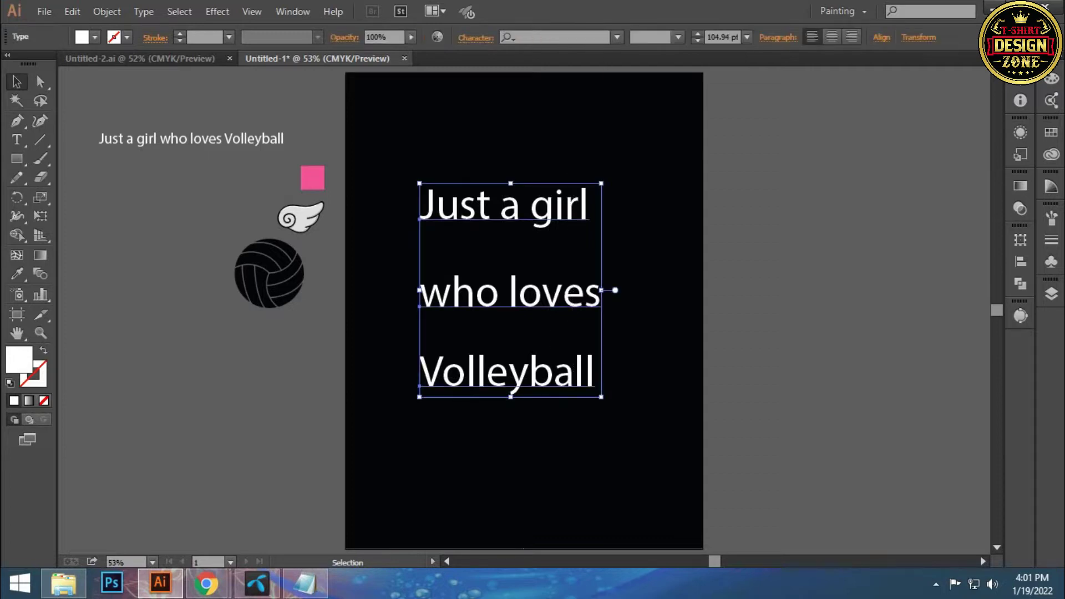
key(ctrl+shift+a)
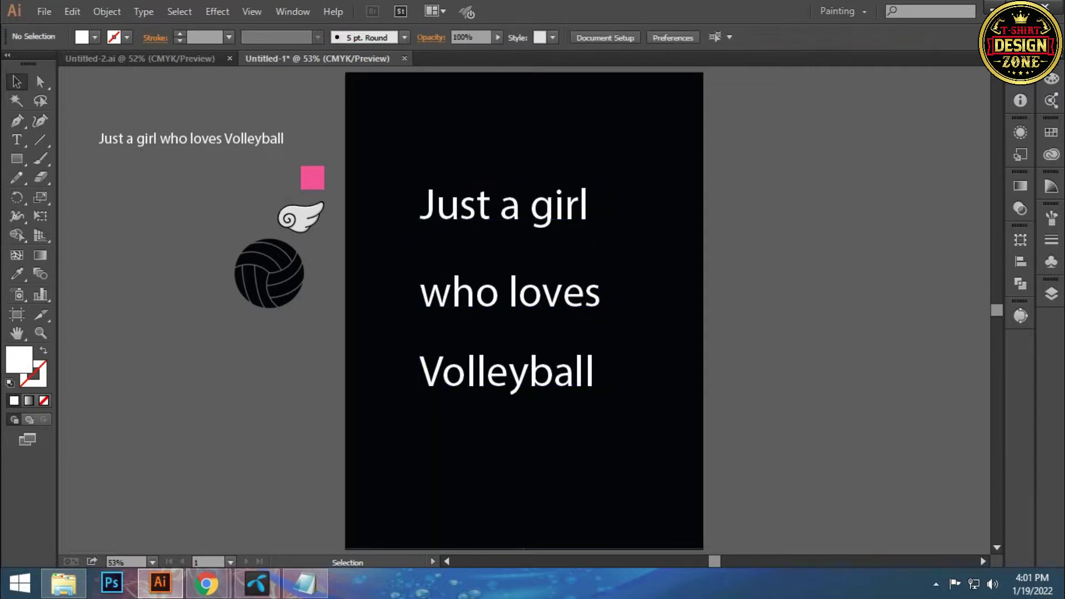
key(t)
click(589, 207)
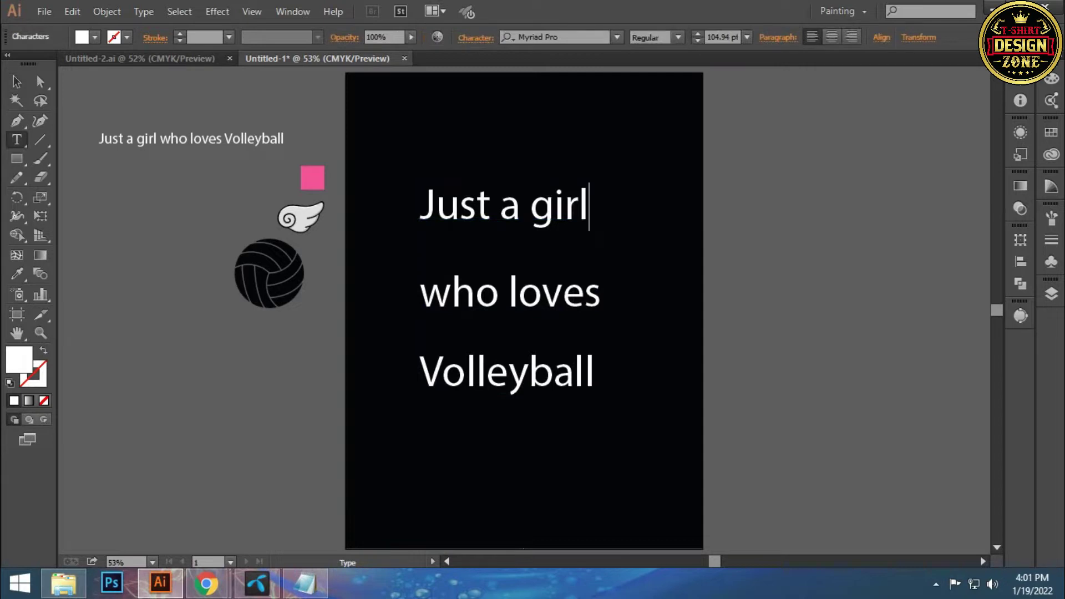
click(16, 82)
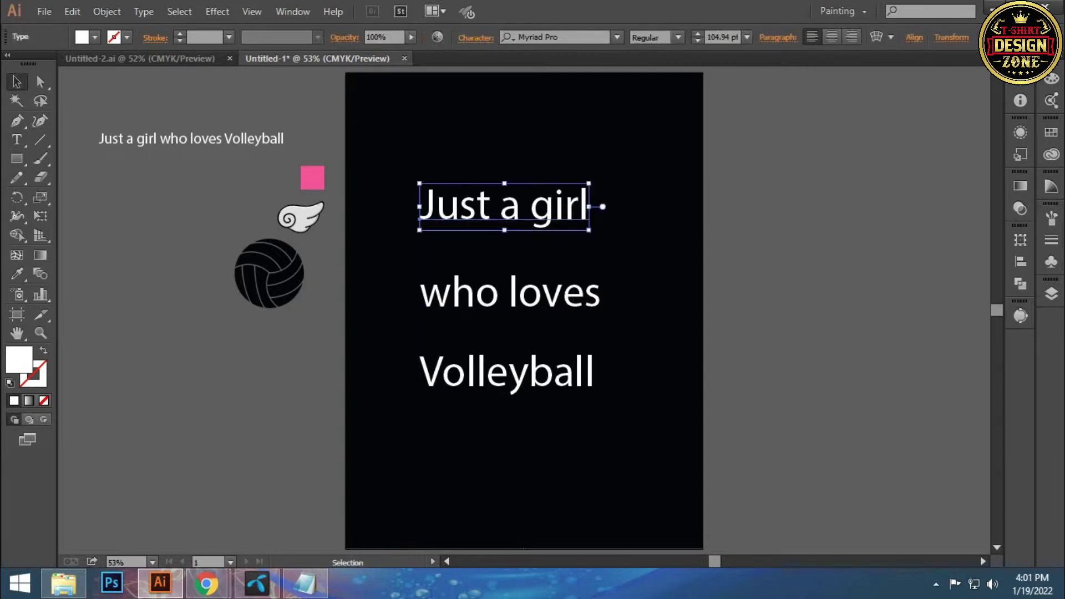
key(ctrl+shift+a)
drag(396, 166, 588, 441)
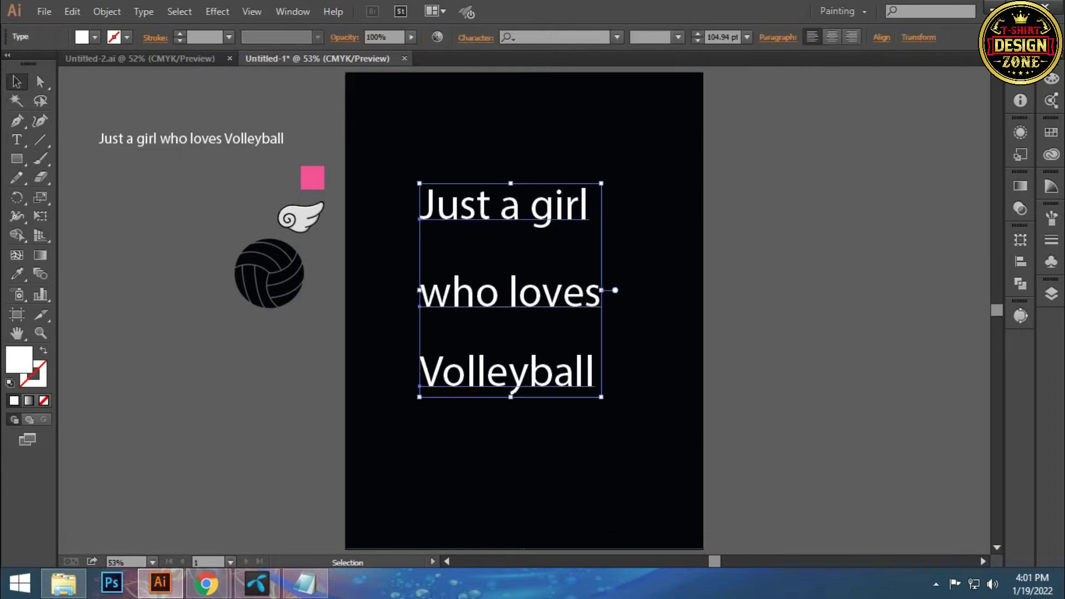
key(ctrl+shift+a)
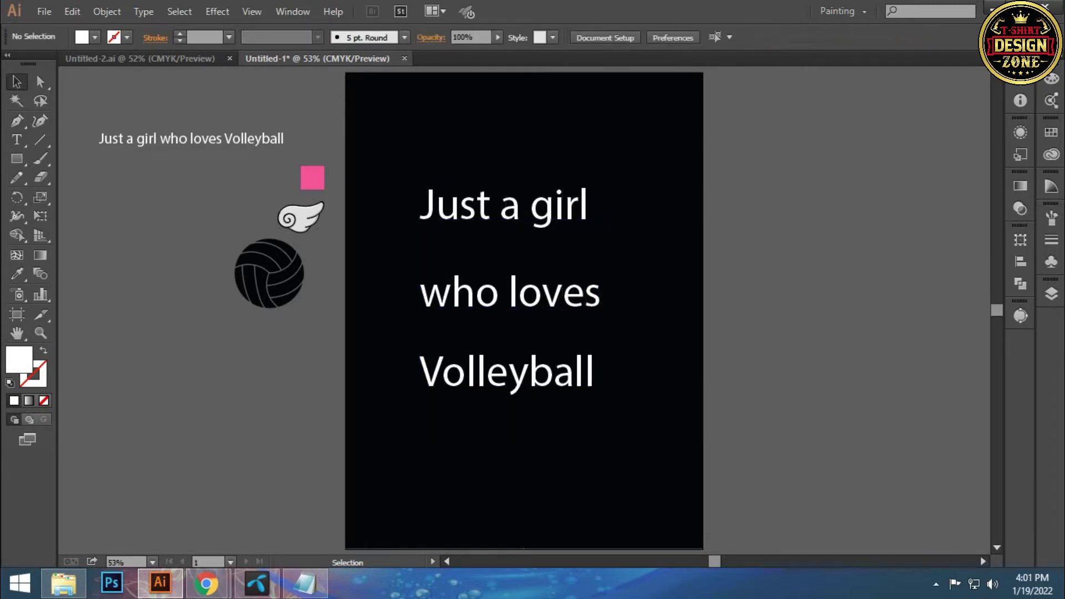
Move 'Volleyball' slightly left and lower, then reselect it
drag(505, 372, 486, 386)
key(ctrl+shift+a)
click(488, 389)
key(ctrl+shift+a)
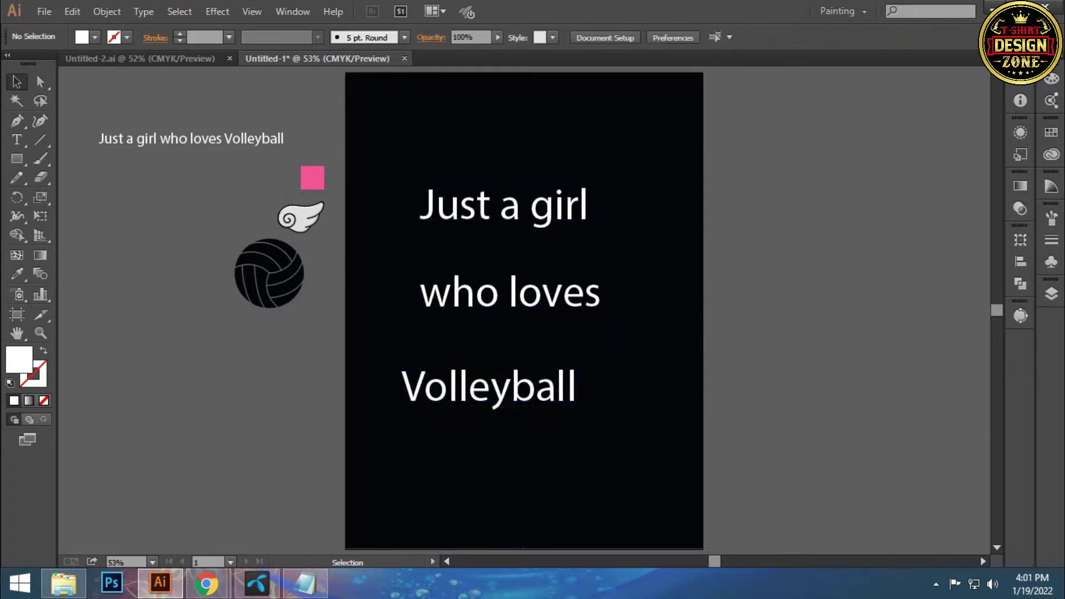
click(504, 206)
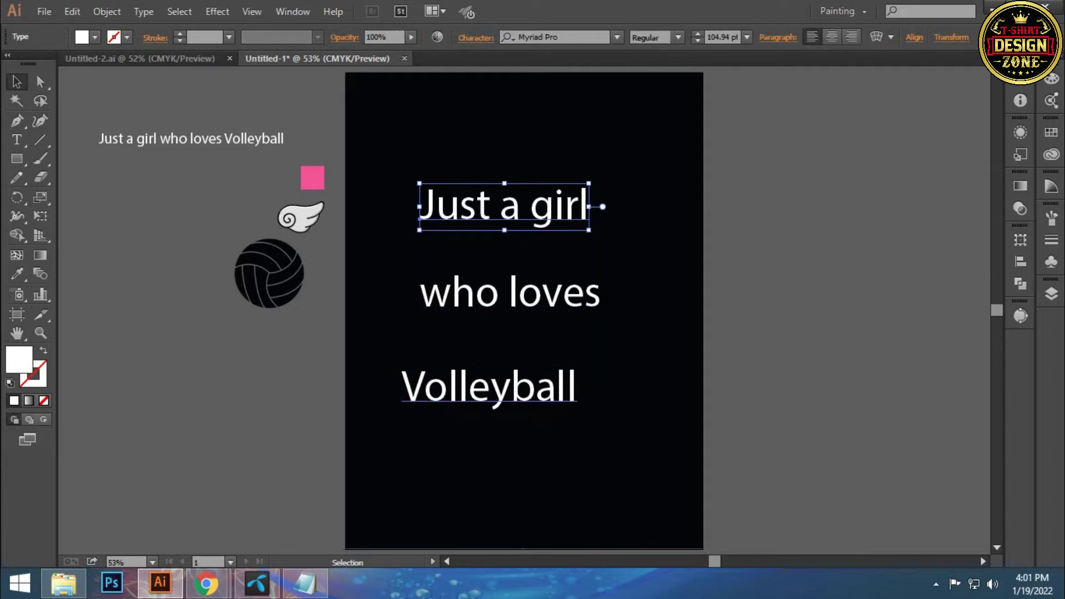
click(493, 389)
key(ctrl+shift+a)
click(494, 389)
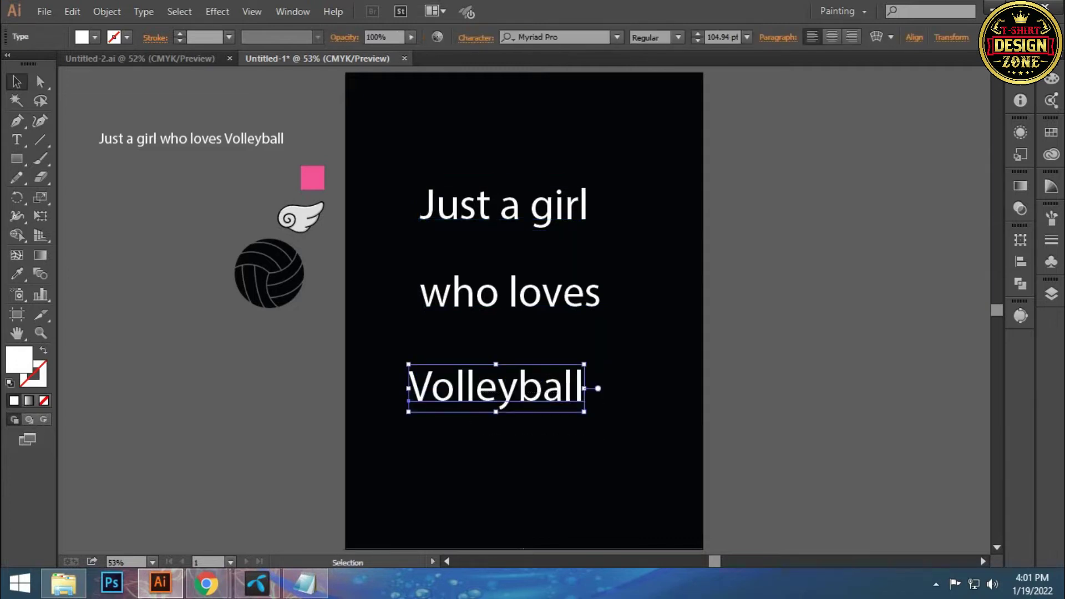
Set 'Volleyball' in Billion Dreams, enlarged and recentred
click(561, 38)
text(bi)
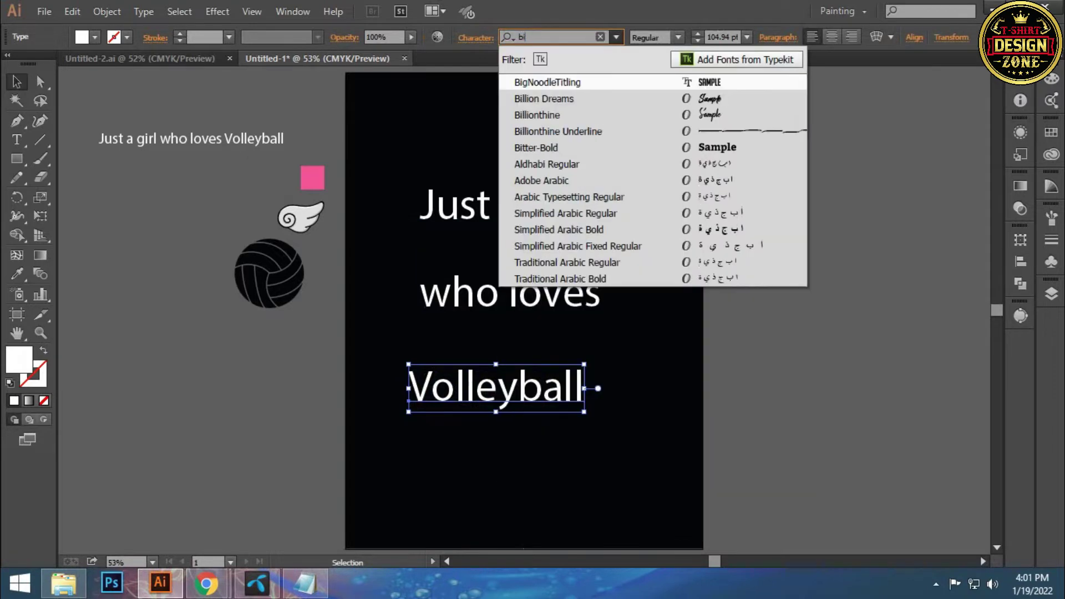
key(Down)
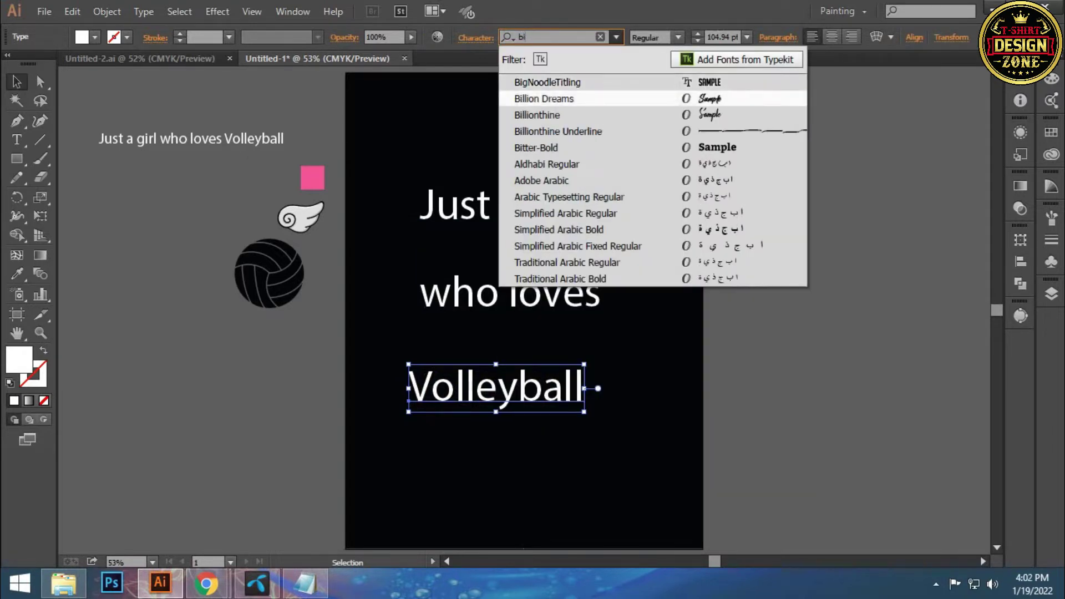
key(Return)
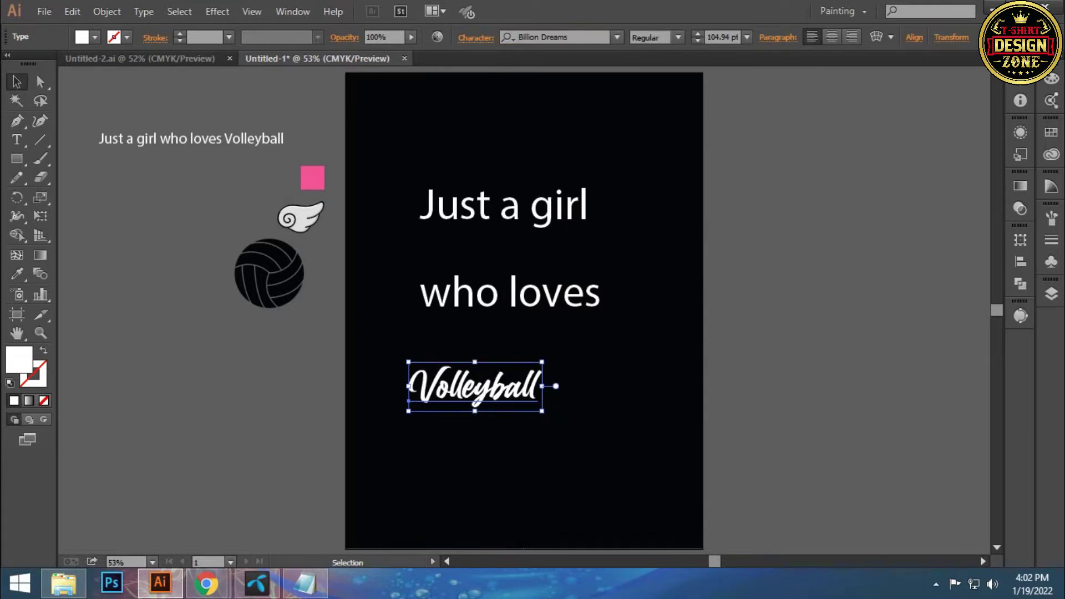
key(shift)
drag(542, 411, 596, 431)
drag(500, 388, 530, 392)
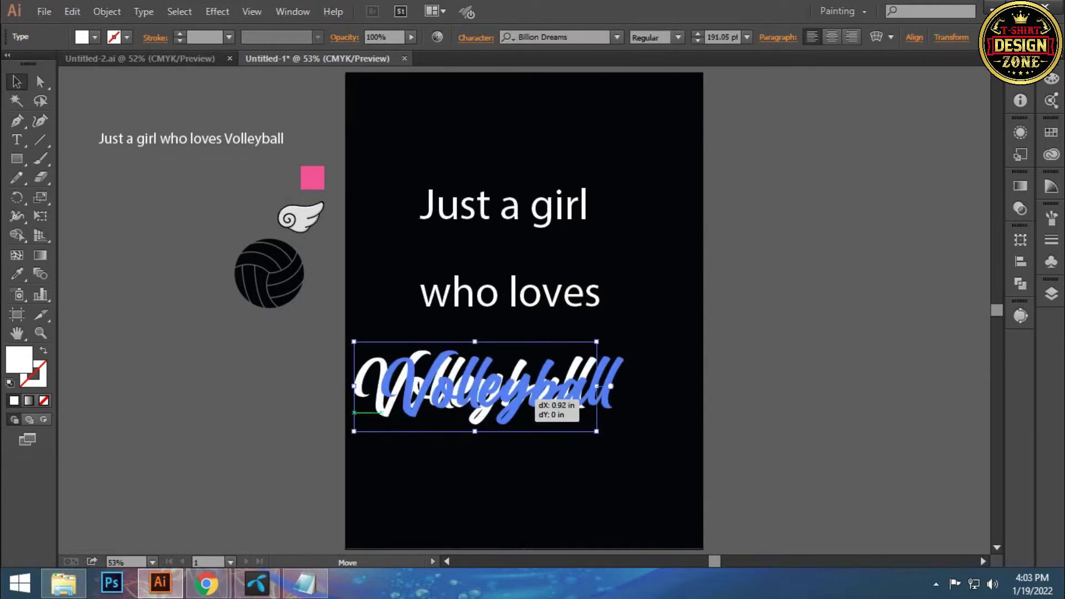
Set 'Just a girl' in Pacifico Regular and nudge it slightly left
click(504, 206)
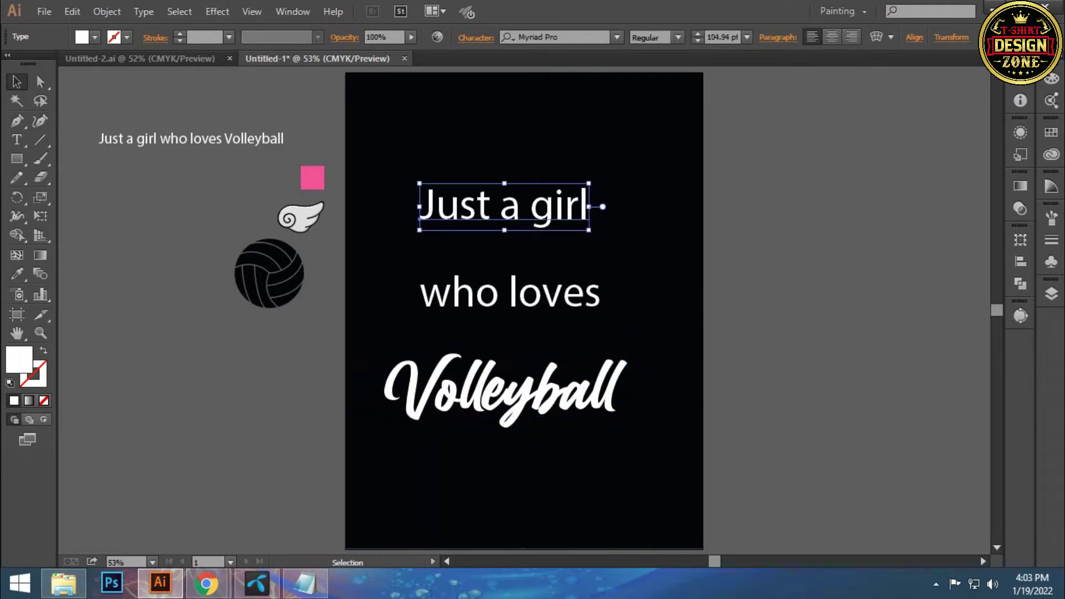
click(572, 38)
text(pa)
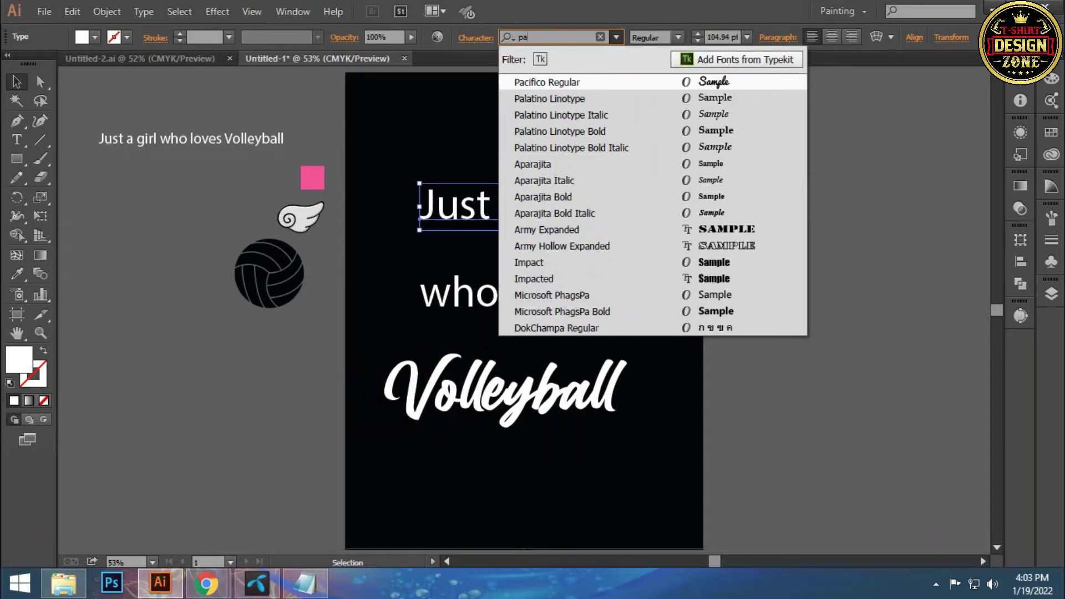
key(Return)
key(ctrl+shift+a)
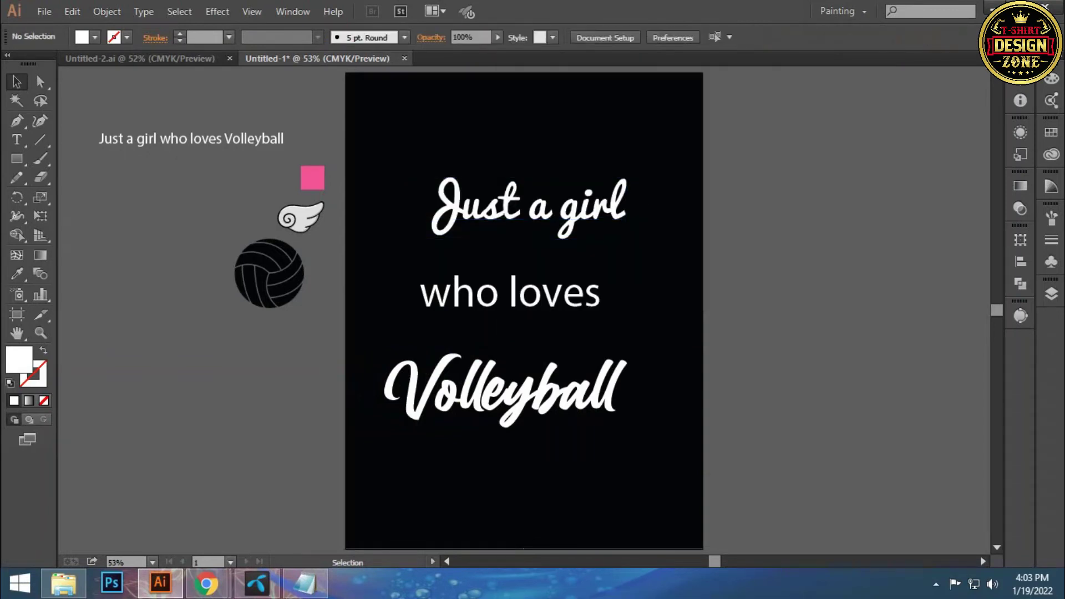
drag(527, 205, 521, 206)
key(ctrl+shift+a)
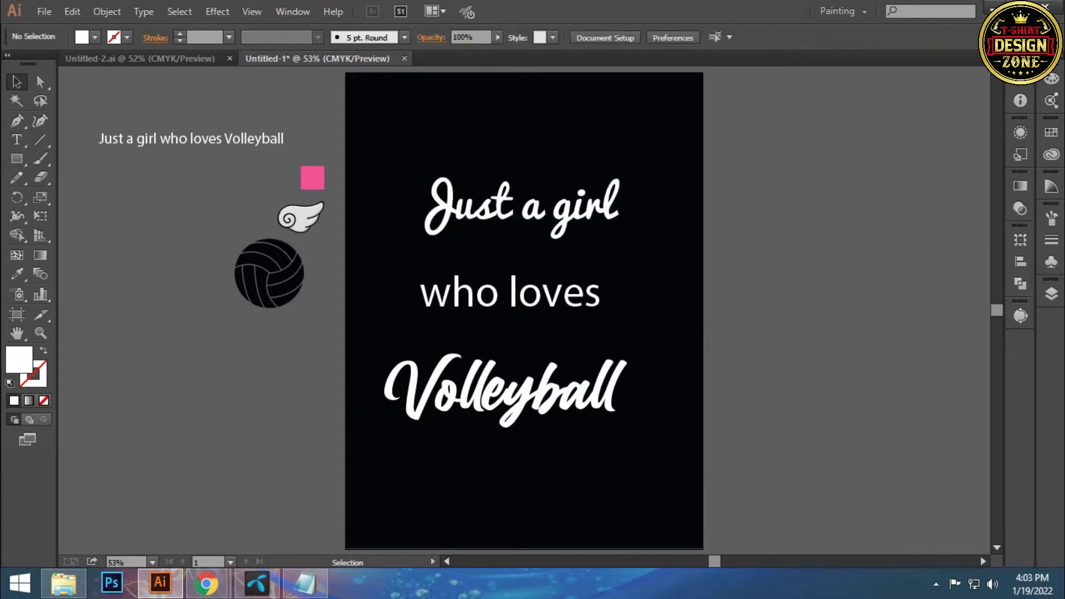
Set 'who loves' in Oswald Bold and move 'Volleyball' up closer to it
click(511, 294)
click(549, 37)
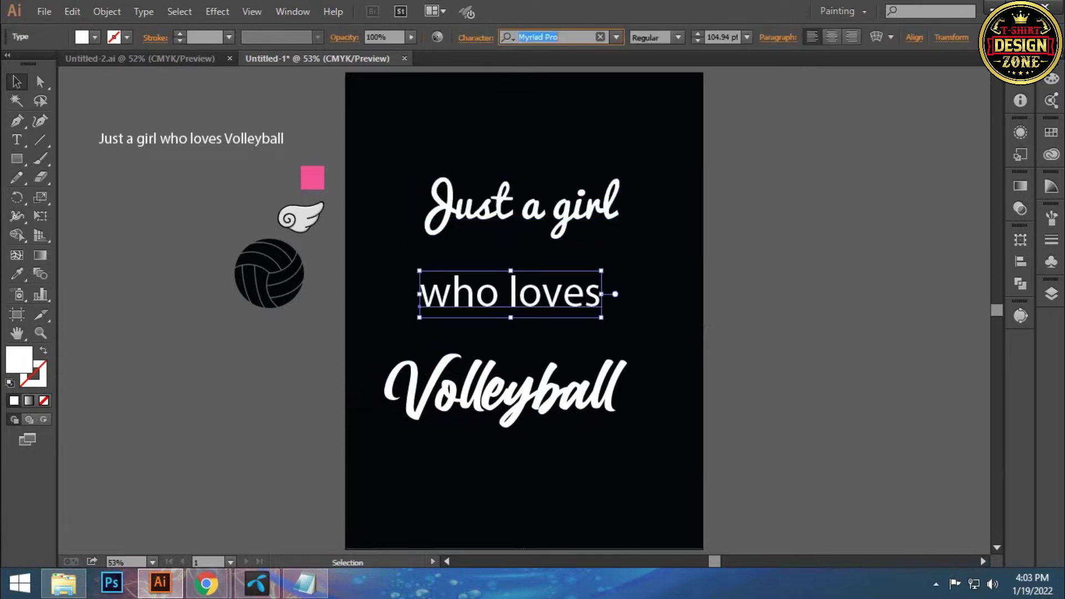
text(os)
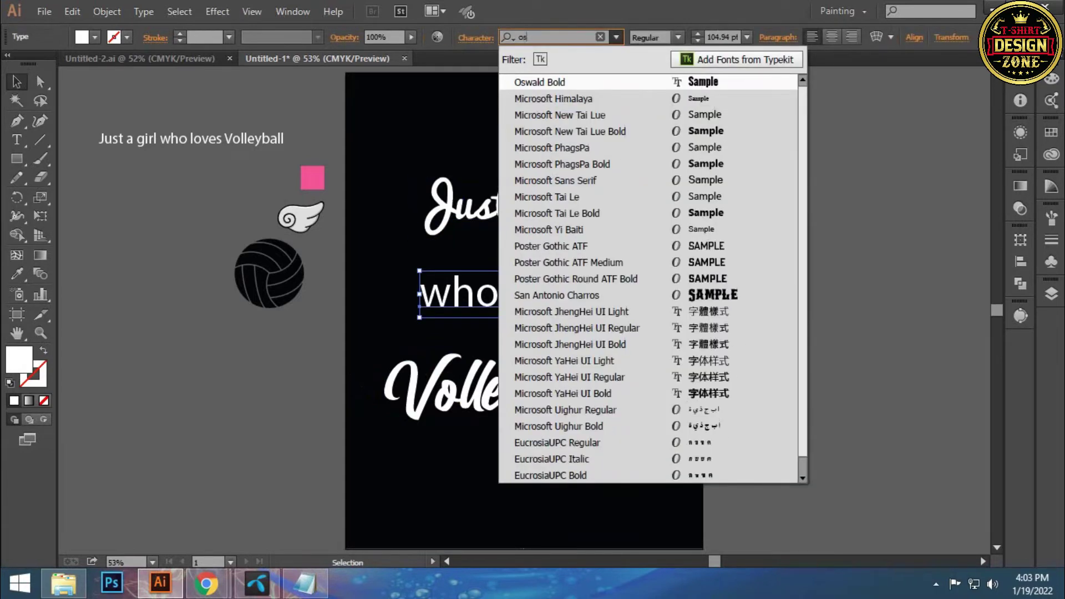
key(Return)
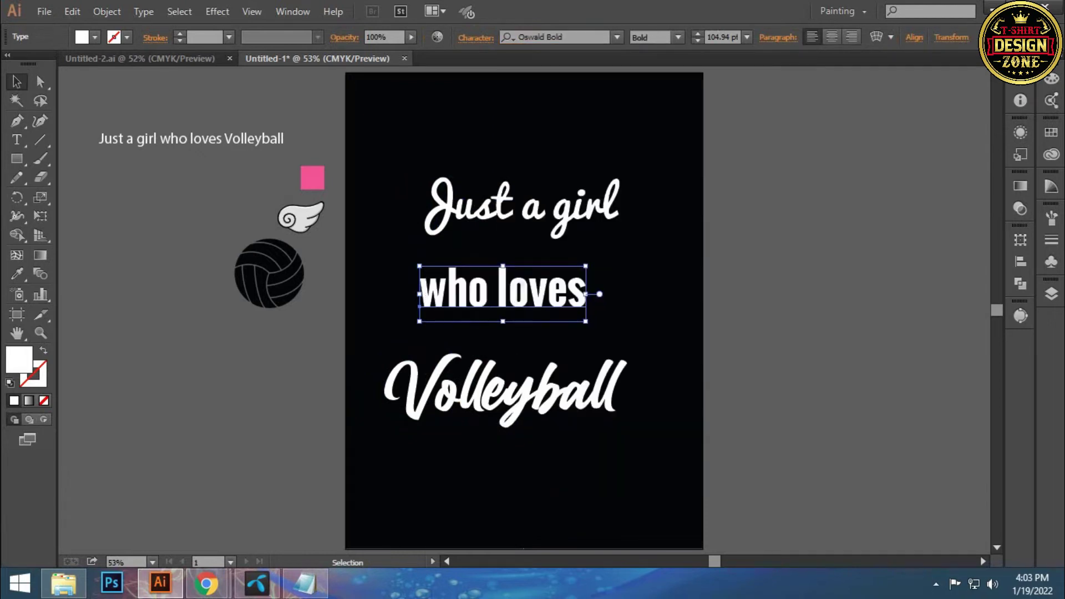
drag(499, 388, 535, 365)
Copy 'who loves' beside the artboard and relabel the first copy 'Pacifico Regular'
mouse_move(516, 311)
mouse_down()
mouse_move(409, 275)
mouse_move(397, 292)
mouse_up()
mouse_move(445, 259)
mouse_down()
mouse_move(764, 155)
mouse_move(716, 228)
mouse_move(721, 291)
mouse_up()
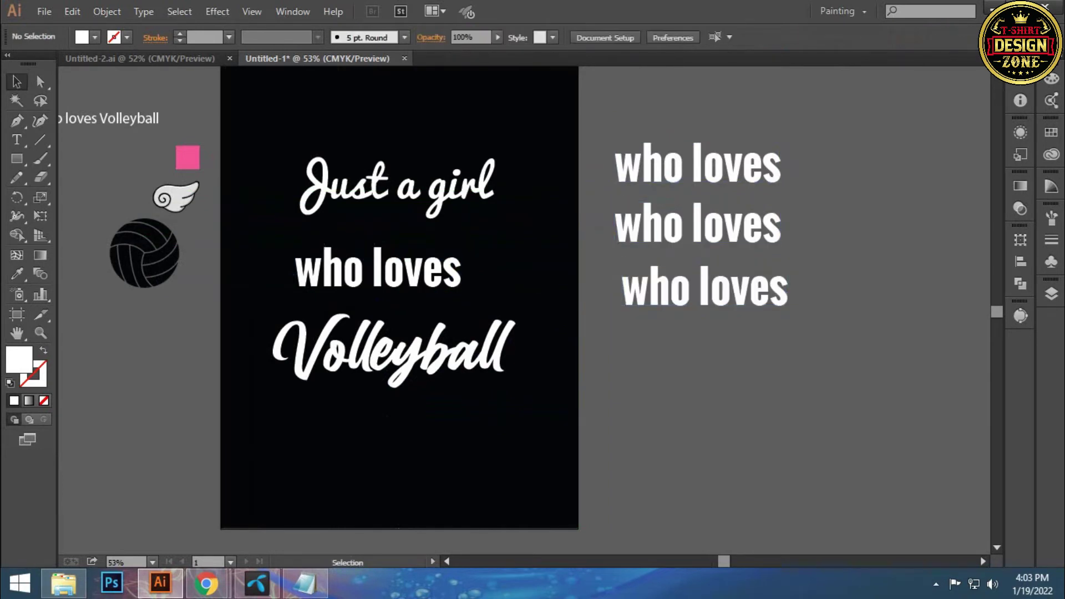
click(391, 187)
click(555, 37)
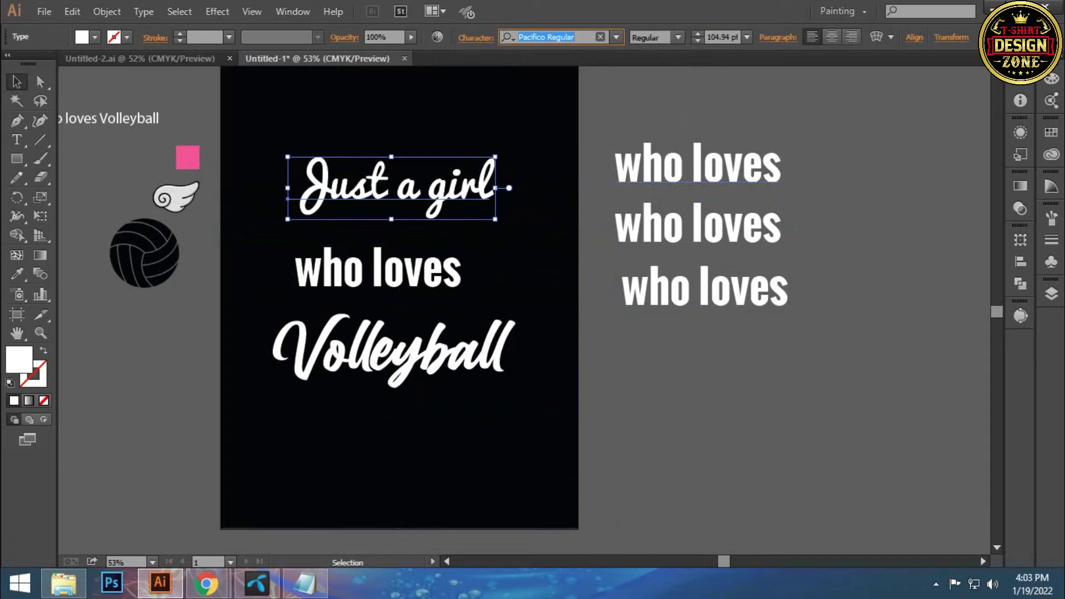
key(ctrl+c)
click(698, 165)
double_click(698, 164)
key(ctrl+v)
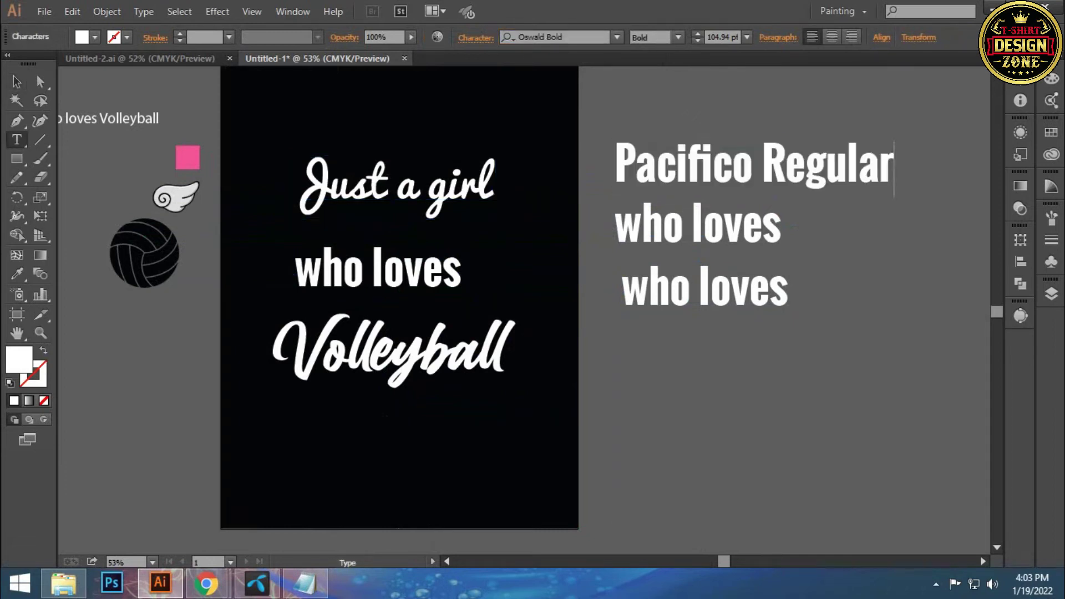
click(17, 82)
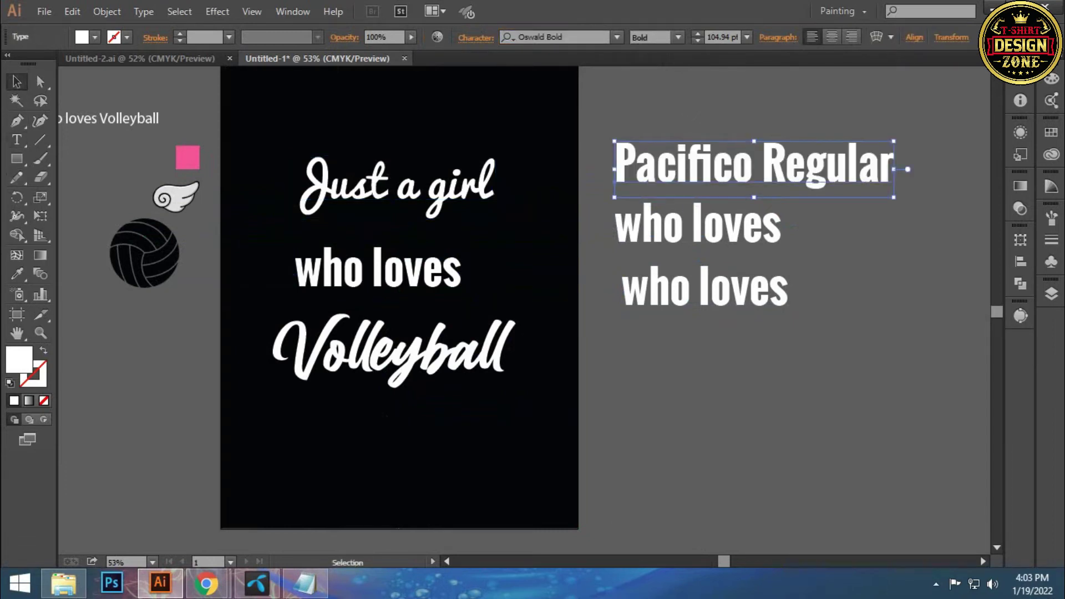
Relabel the second copy 'Oswald Bold', taken from the 'who loves' font
click(377, 269)
click(547, 37)
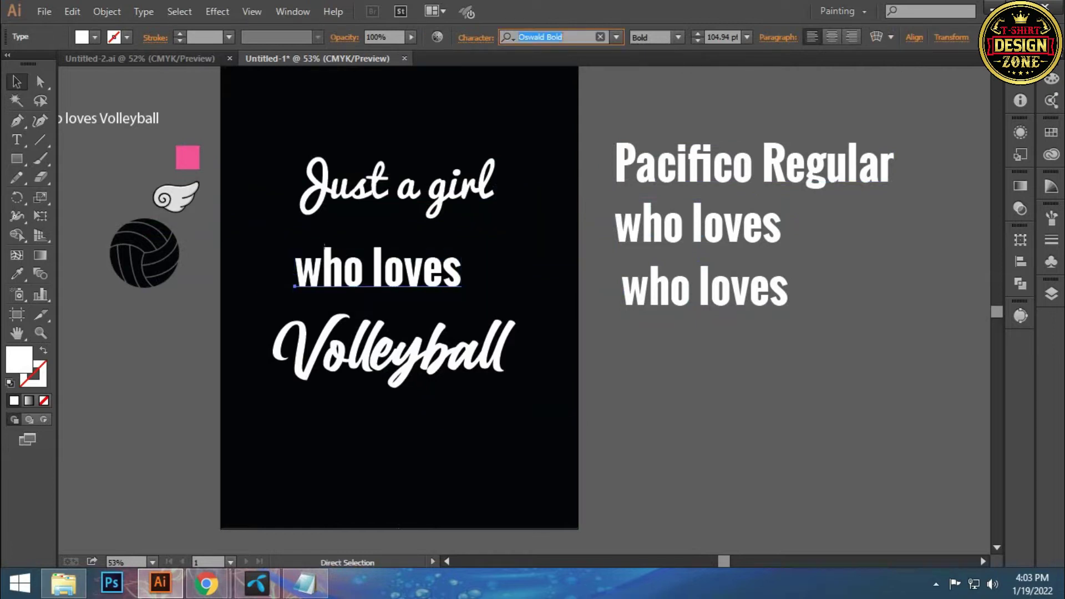
key(ctrl+c)
click(694, 222)
double_click(693, 222)
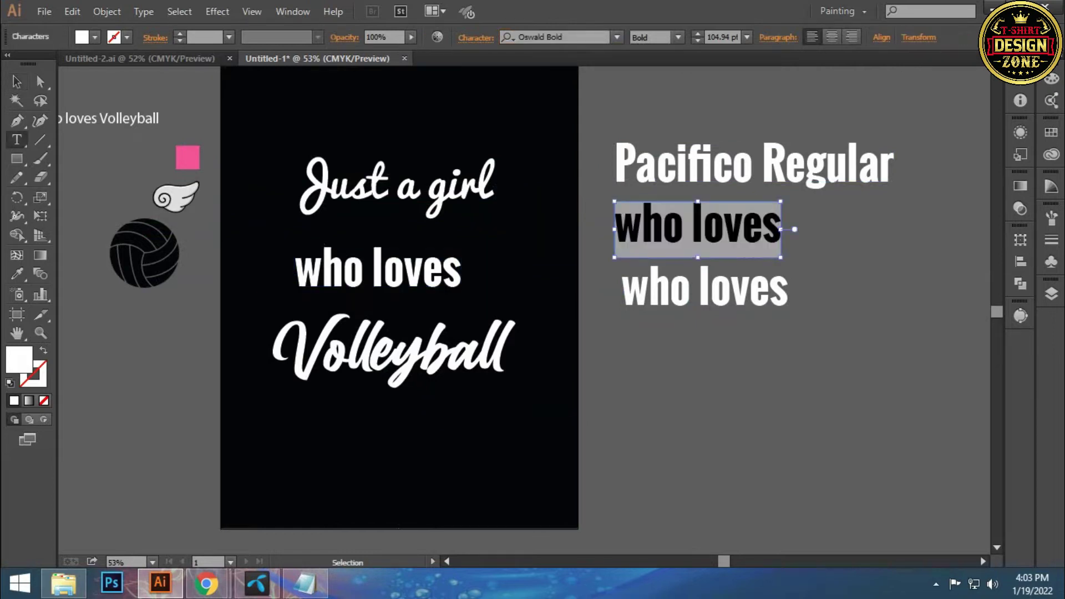
key(ctrl+v)
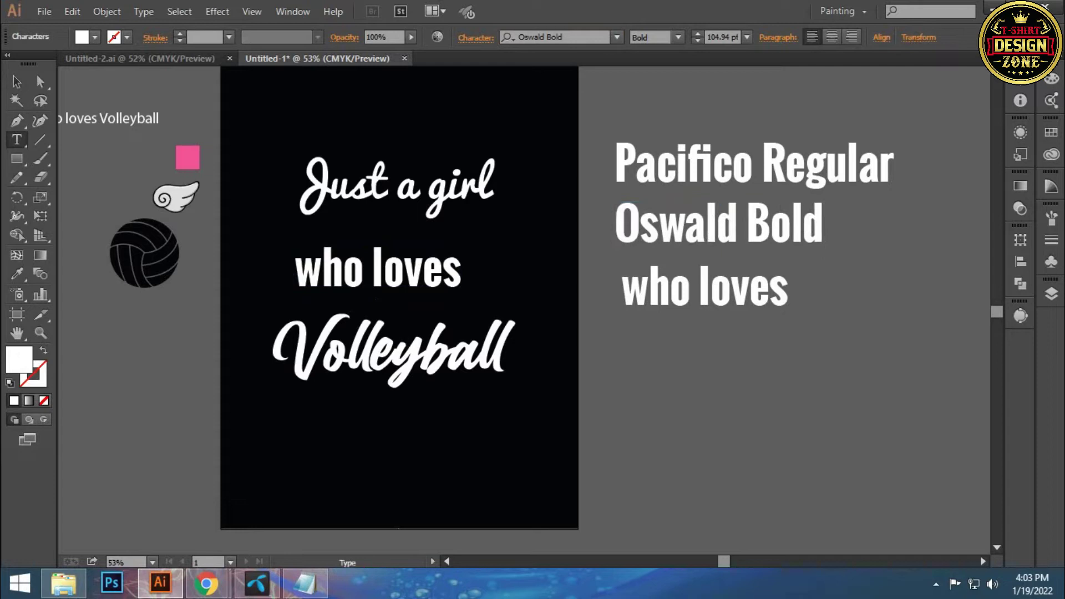
click(16, 82)
Relabel the third copy 'Billion Dreams', taken from the Volleyball line's font
click(399, 355)
click(549, 36)
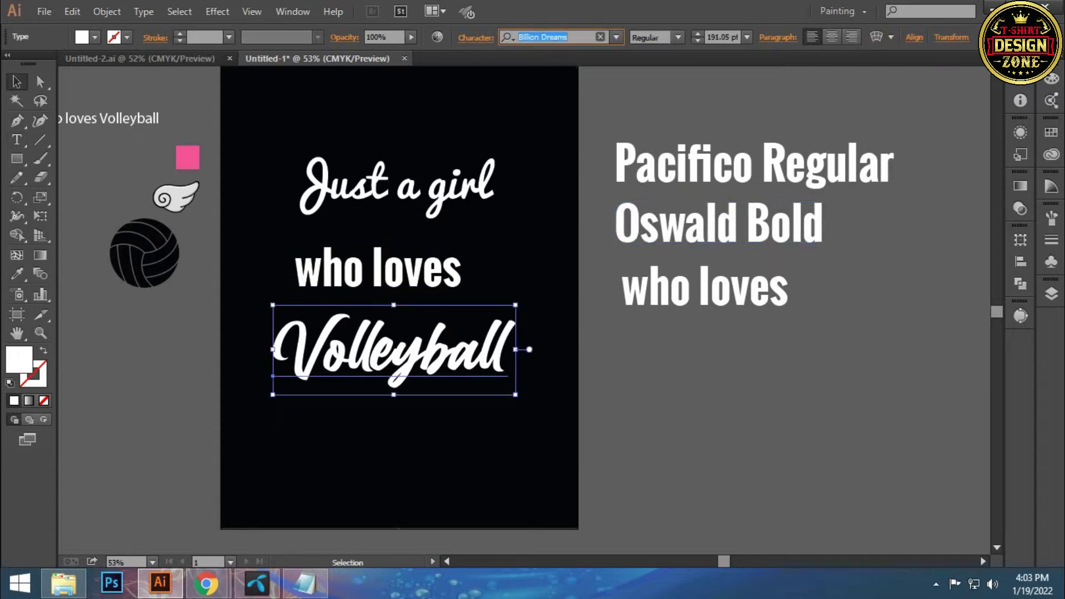
click(705, 286)
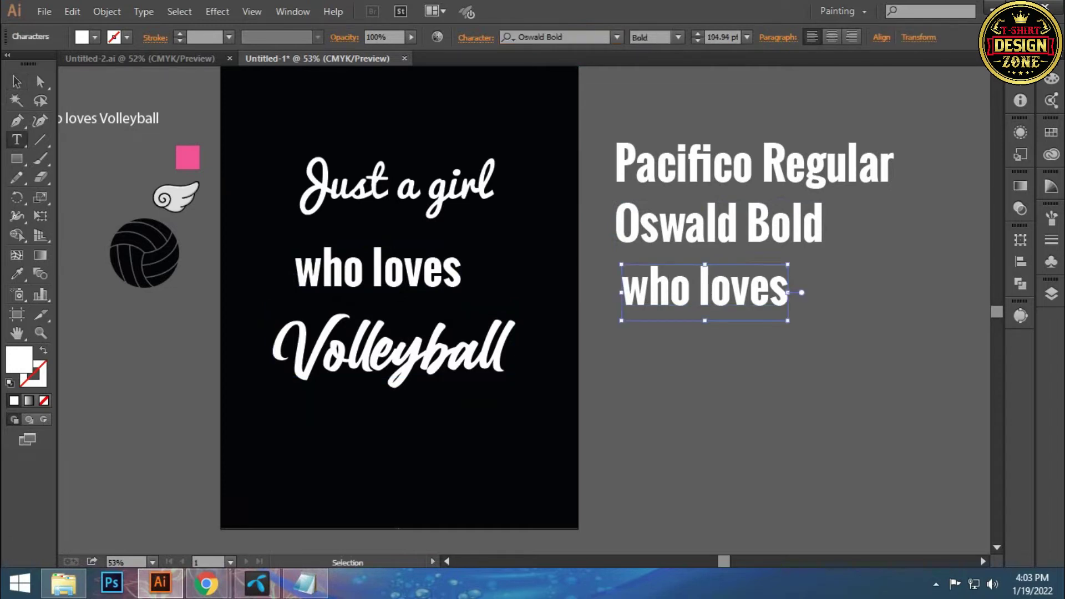
double_click(704, 286)
key(ctrl+a)
key(ctrl+v)
key(Escape)
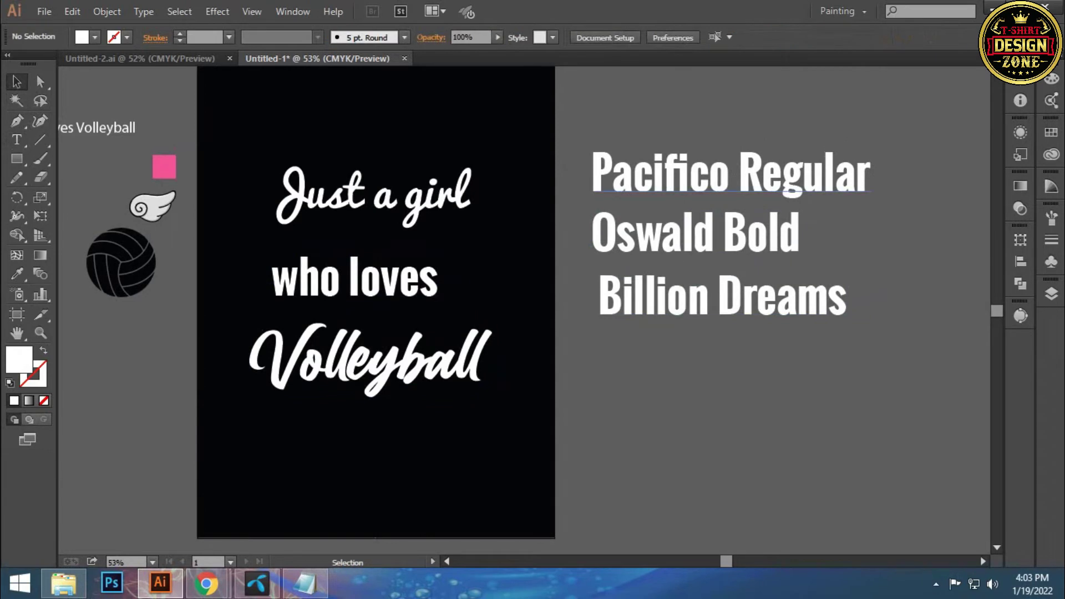
Select the block of font-name notes beside the artboard
click(691, 233)
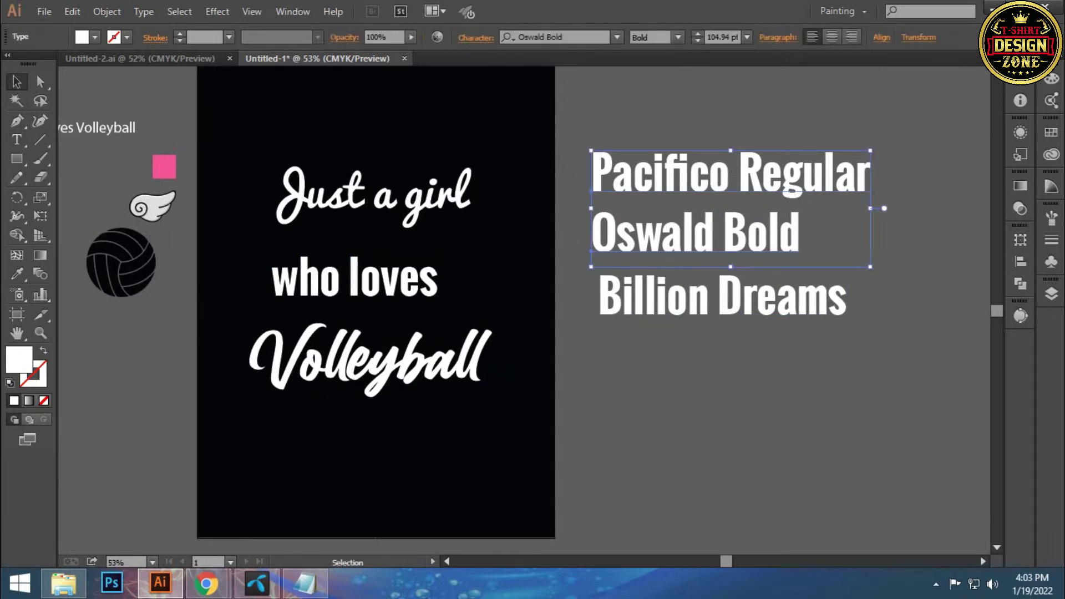
key(ctrl+shift+a)
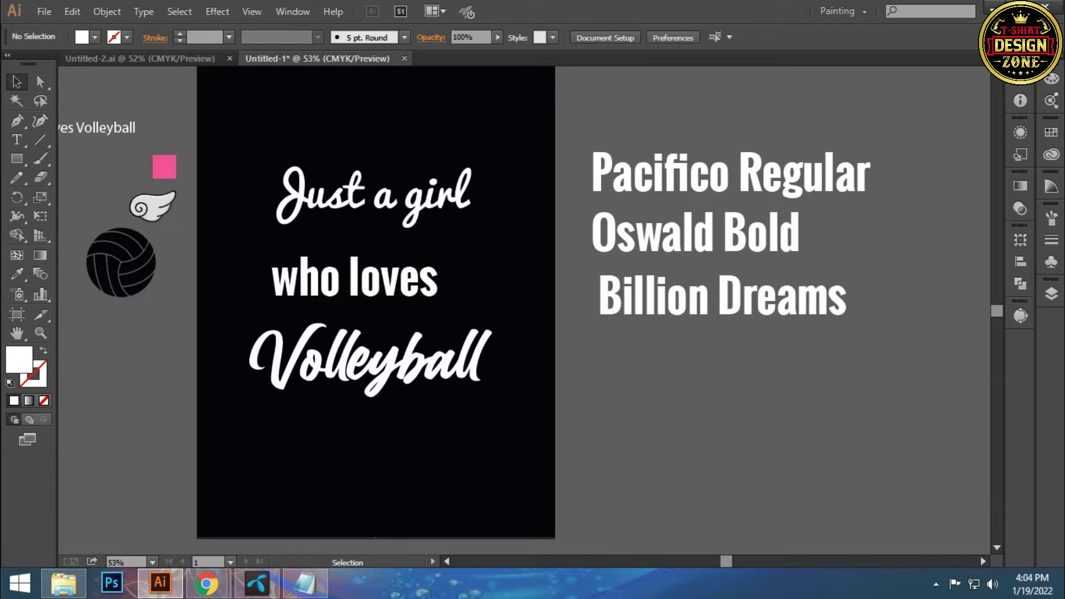
click(712, 233)
Delete the font-name notes and recentre the artboard in view
key(Delete)
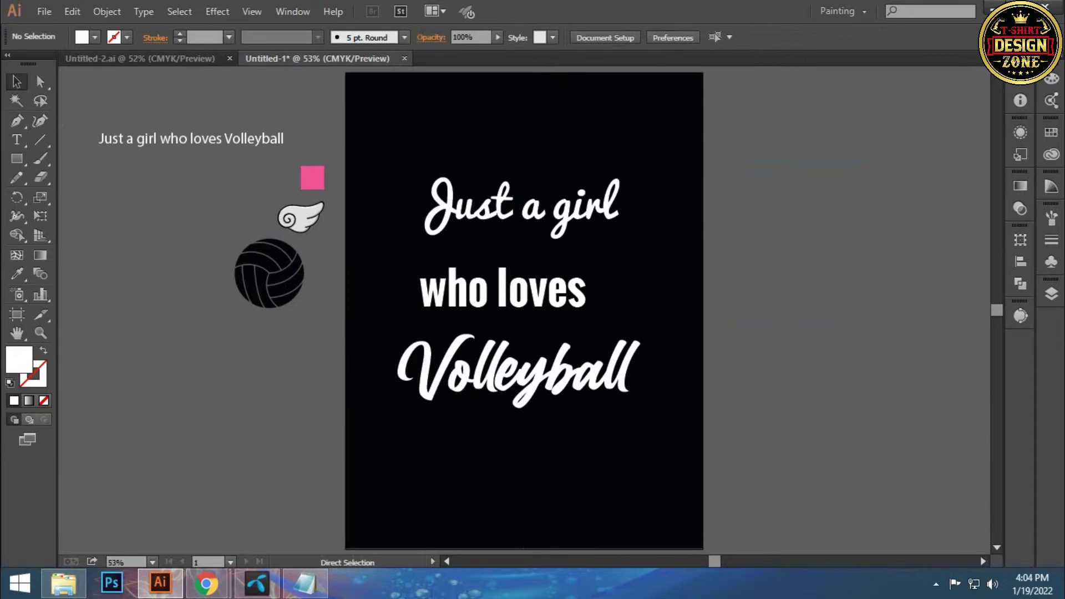
scroll(652, 430, up, 1)
mouse_move(464, 262)
mouse_down()
mouse_move(483, 299)
mouse_move(503, 298)
mouse_up()
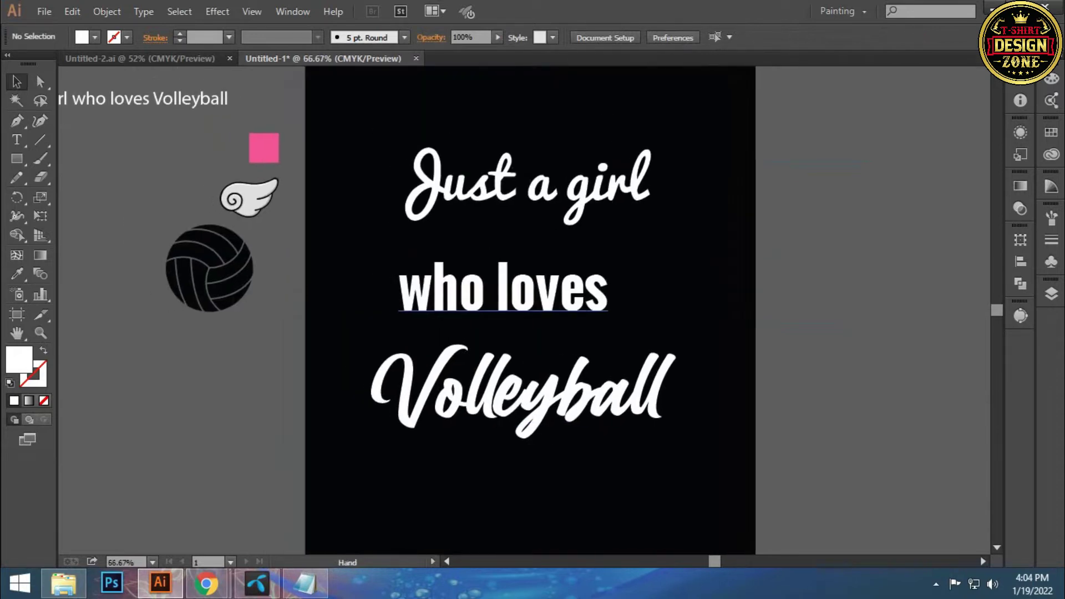
Change 'who loves' to UPPERCASE via Type > Change Case
click(503, 295)
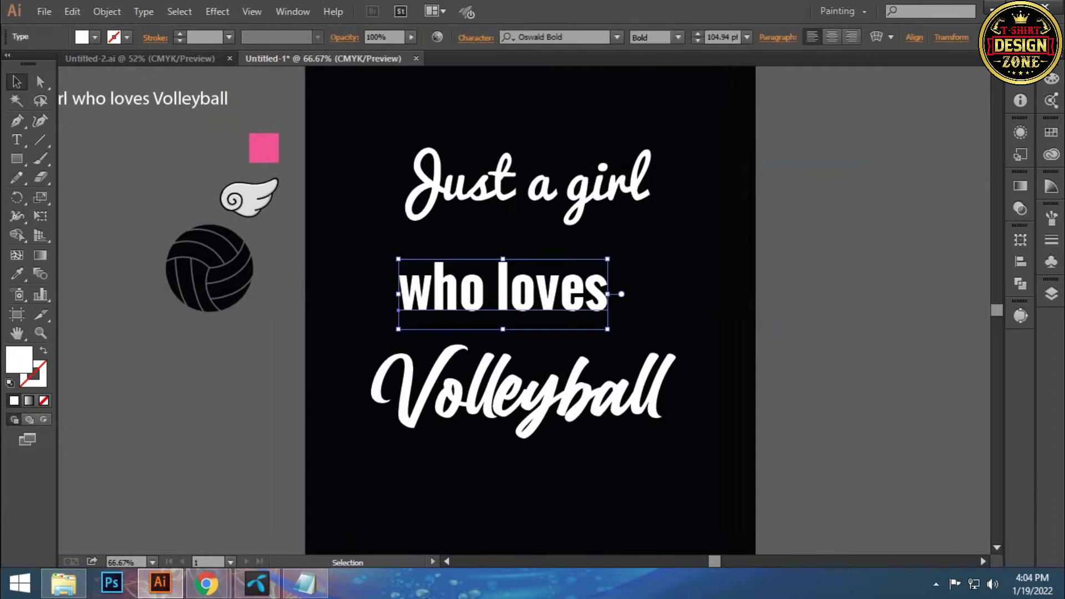
click(144, 11)
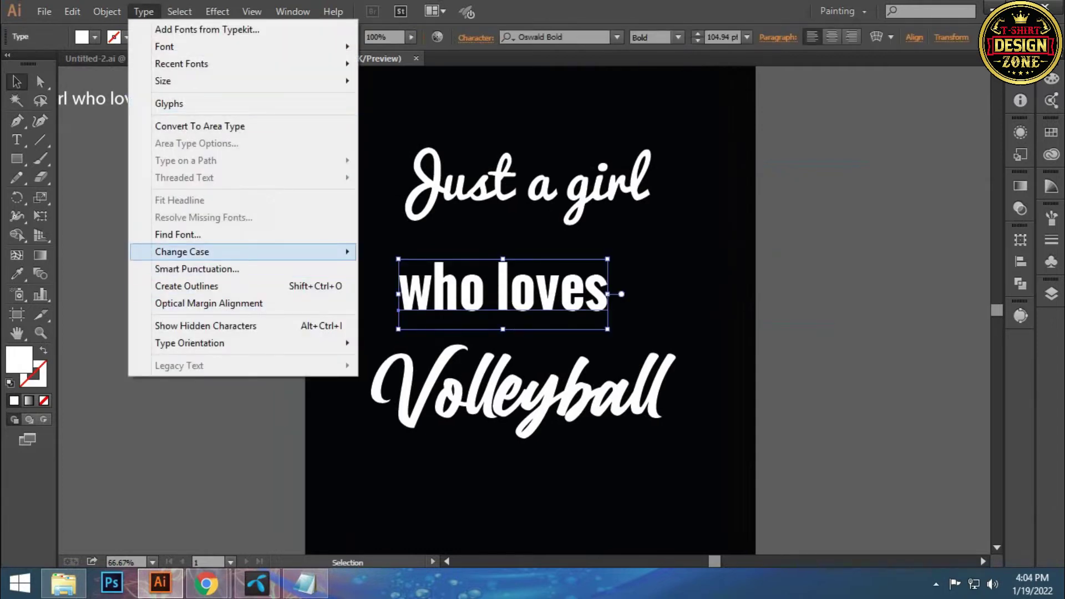
click(409, 245)
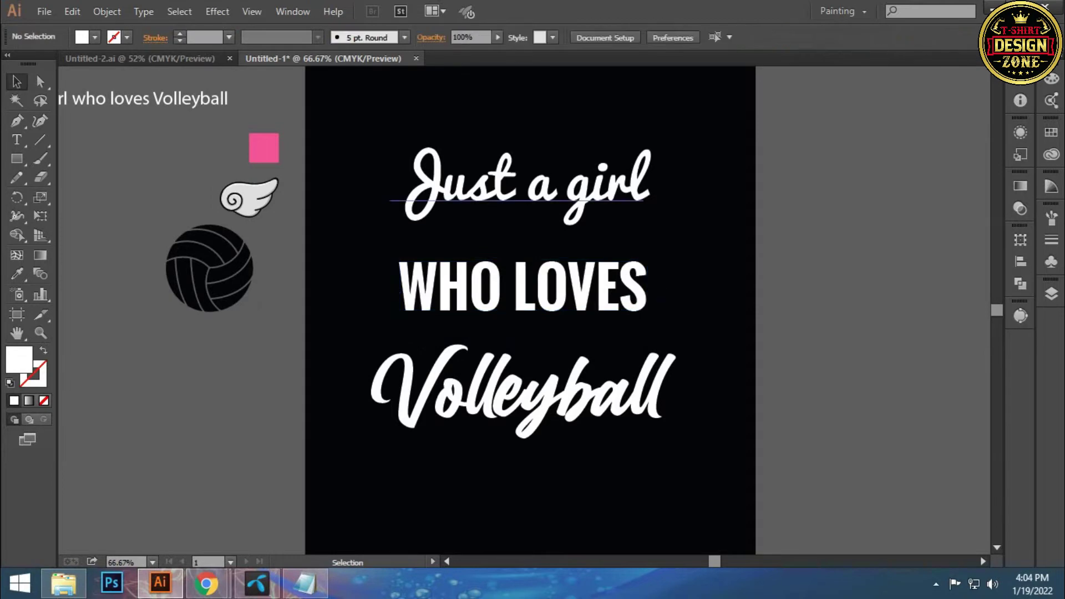
Convert all three lines of lettering to outlines
drag(463, 107, 578, 355)
right_click(576, 201)
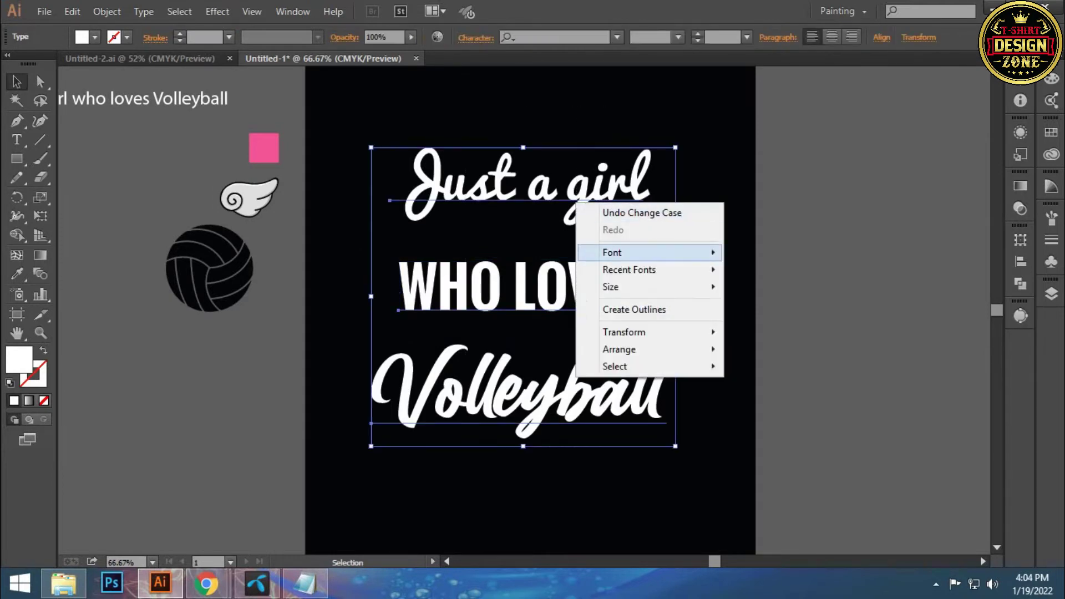
click(627, 309)
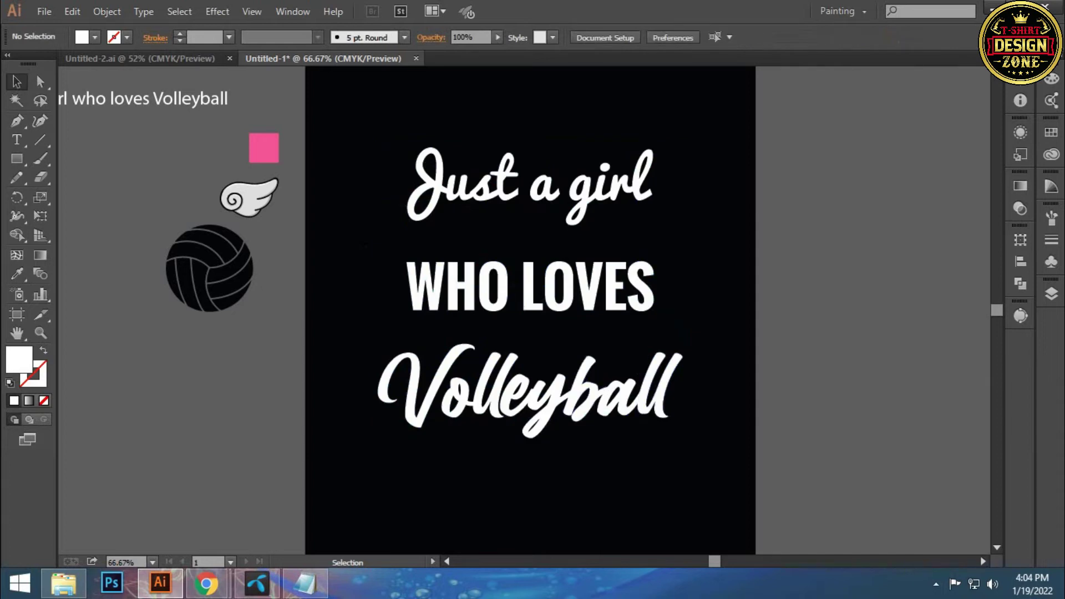
Show rulers and place a vertical guide at Volleyball's left edge
drag(356, 342, 446, 443)
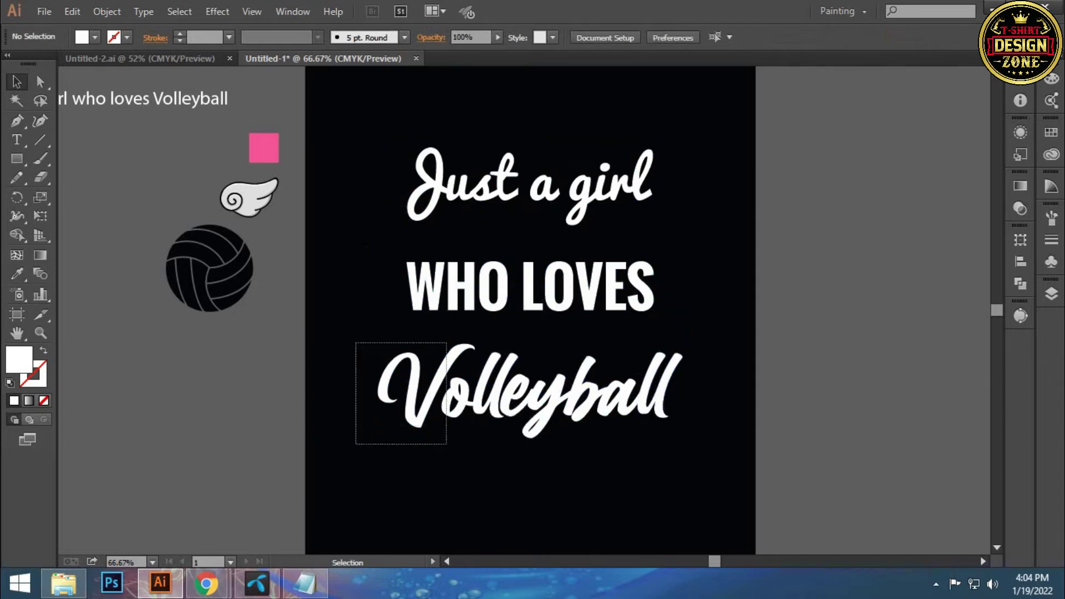
key(a)
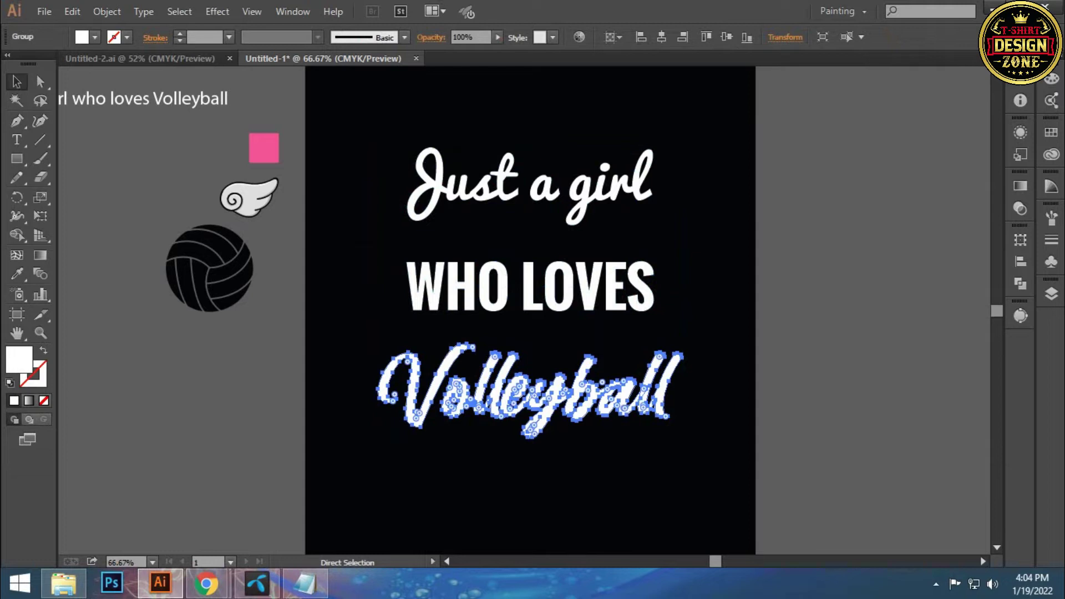
key(ctrl+r)
key(v)
drag(63, 222, 685, 222)
click(422, 388)
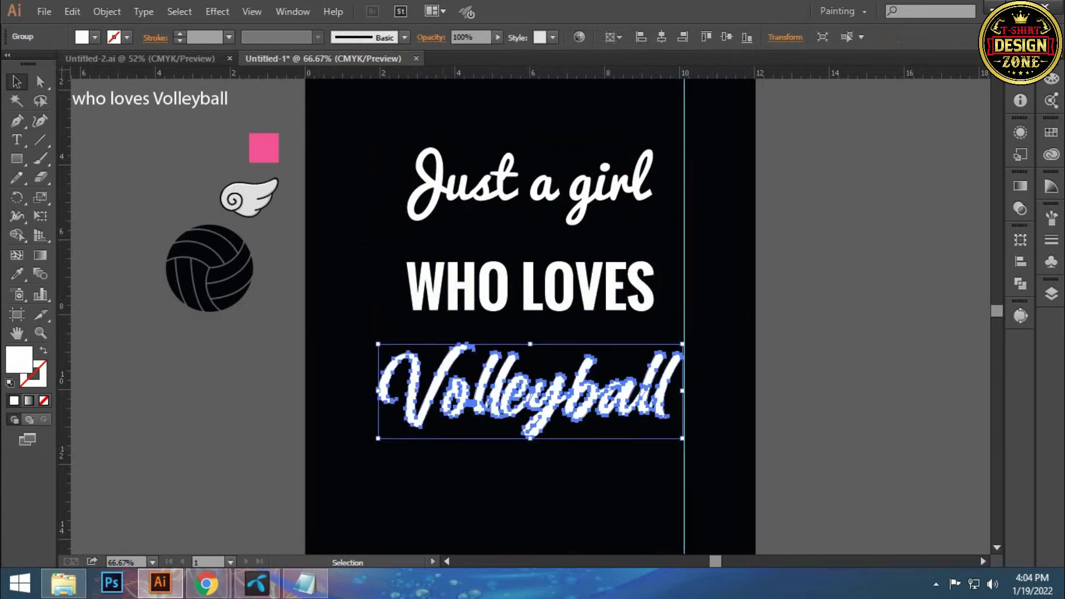
drag(64, 266, 378, 266)
Zoom in and align a second vertical guide with the right end of 'ball'
key(ctrl+plus)
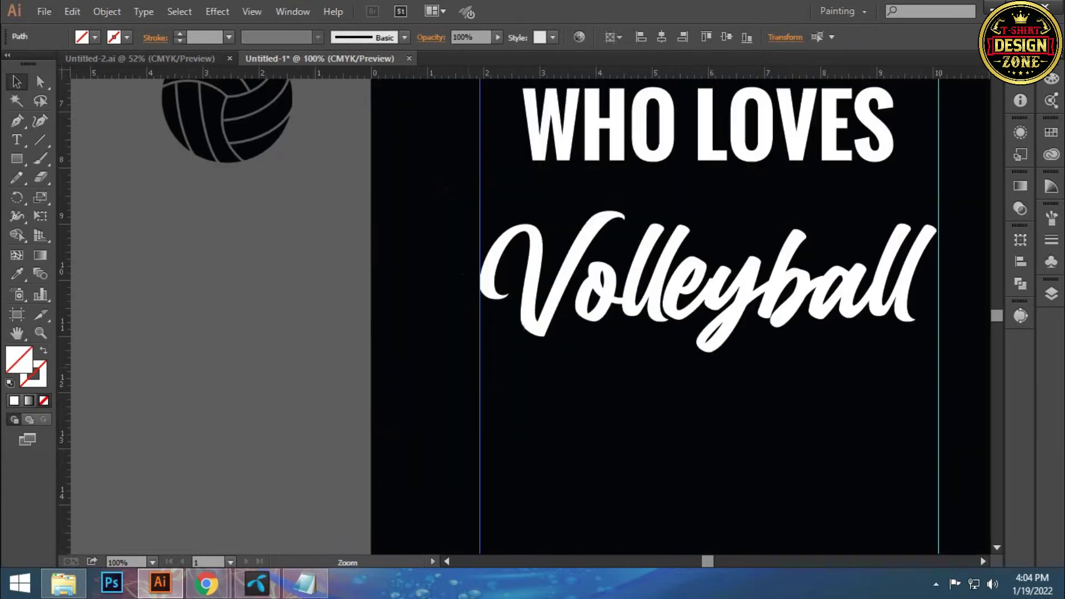
key(ctrl+plus)
key(ctrl+plus)
key(ctrl+shift+a)
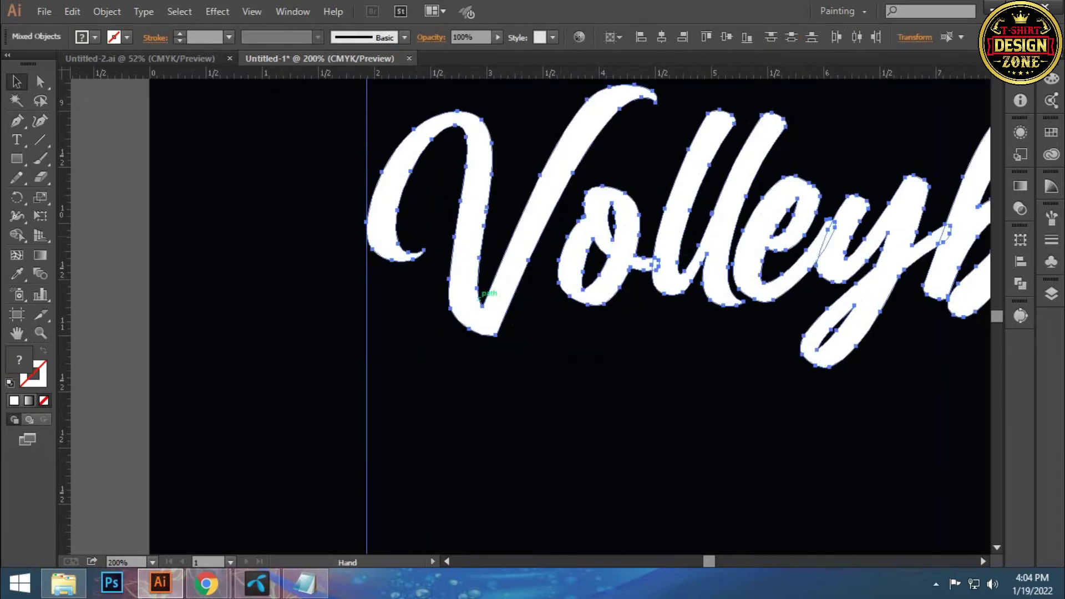
scroll(527, 316, right, 5)
scroll(527, 317, right, 5)
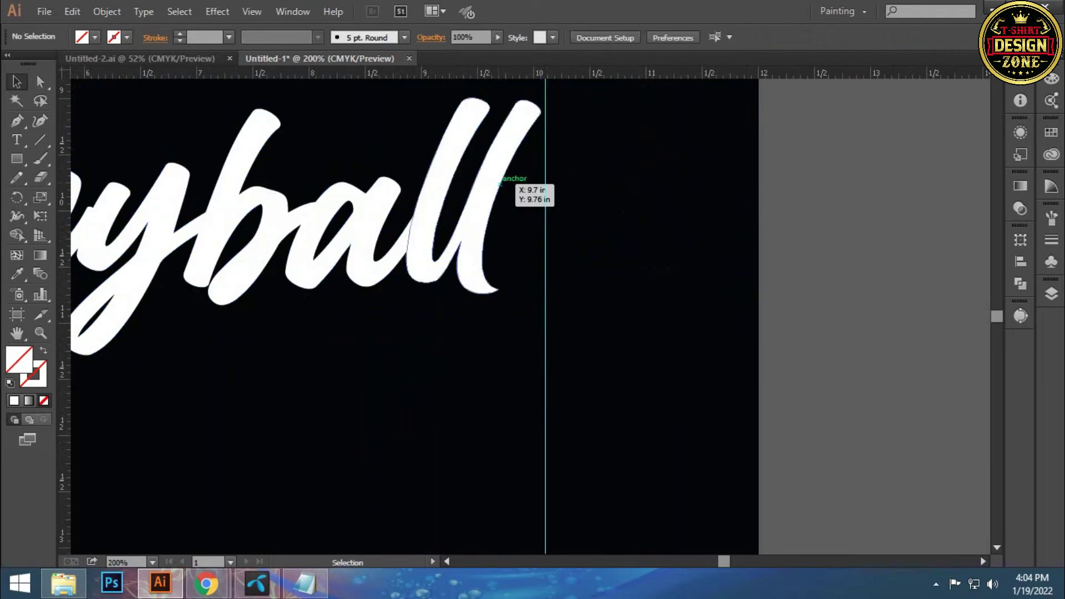
key(ctrl+a)
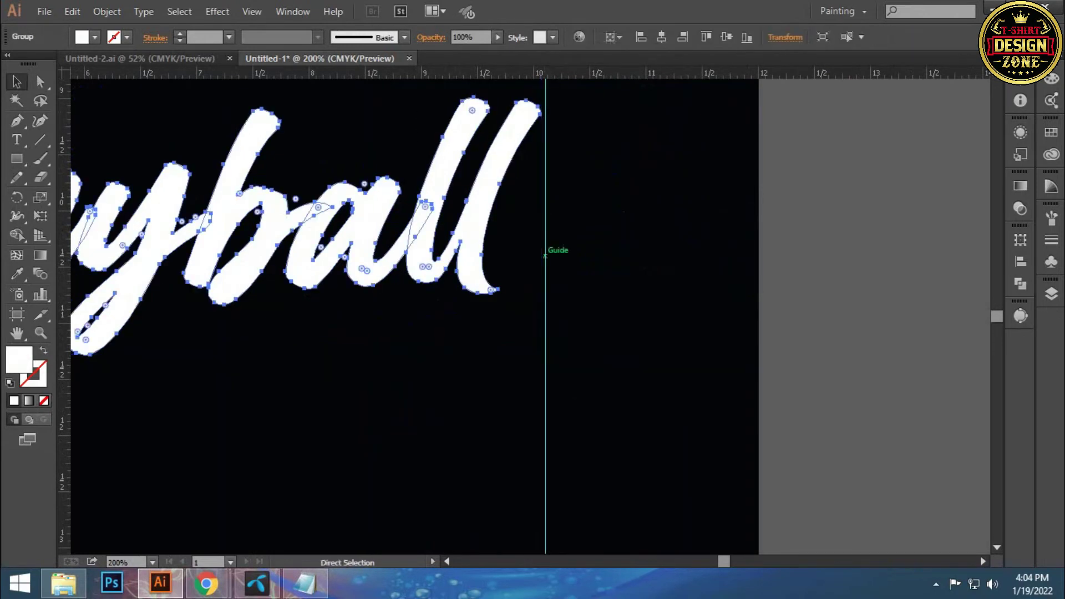
key(ctrl+plus)
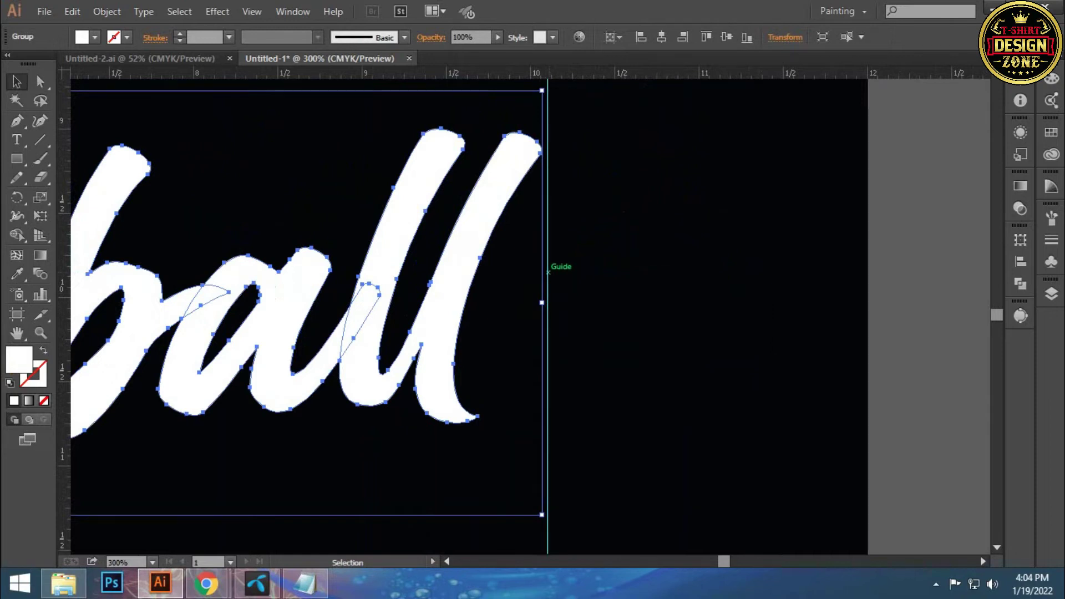
drag(548, 272, 543, 272)
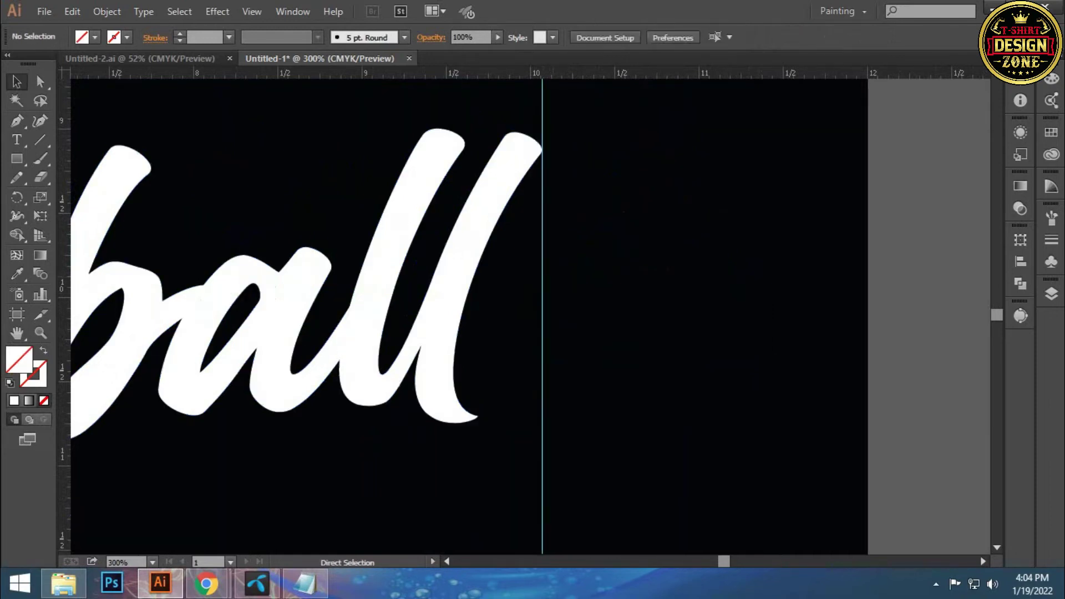
Scale WHO LOVES to span both guides and lower it slightly
key(ctrl+0)
key(ctrl+plus)
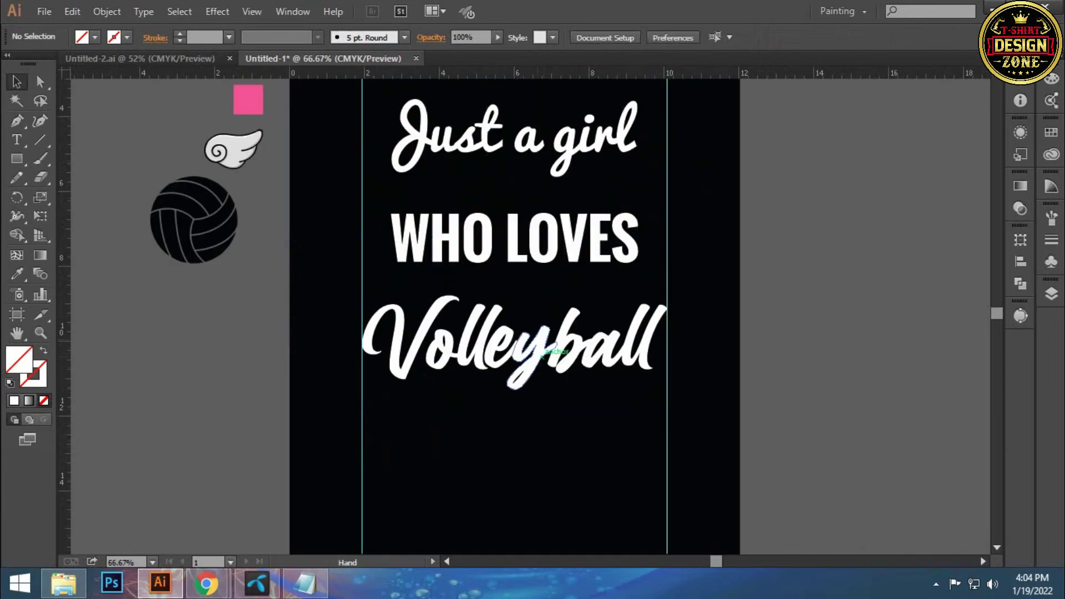
click(519, 240)
drag(642, 266, 672, 272)
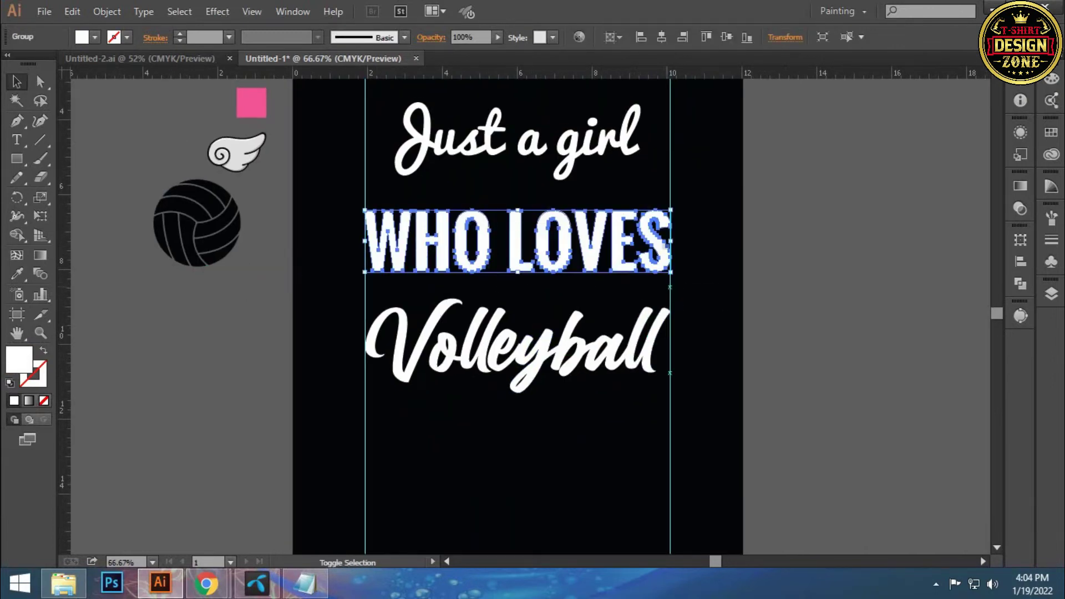
drag(425, 231, 425, 249)
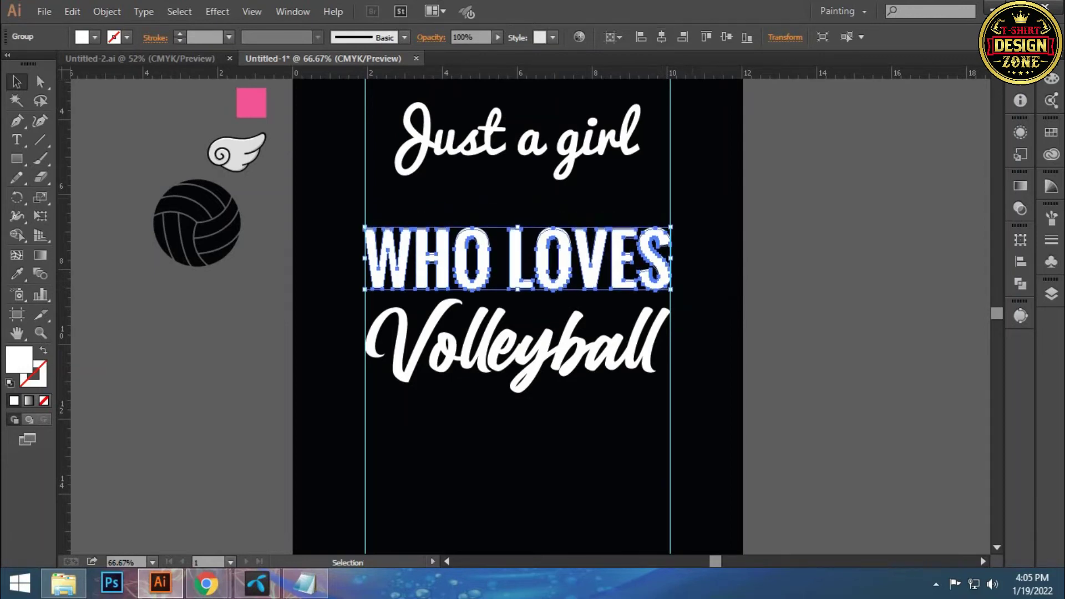
Widen the Just a girl line to reach both guides
key(ctrl+shift+a)
drag(557, 168, 560, 229)
click(560, 228)
drag(645, 239, 675, 249)
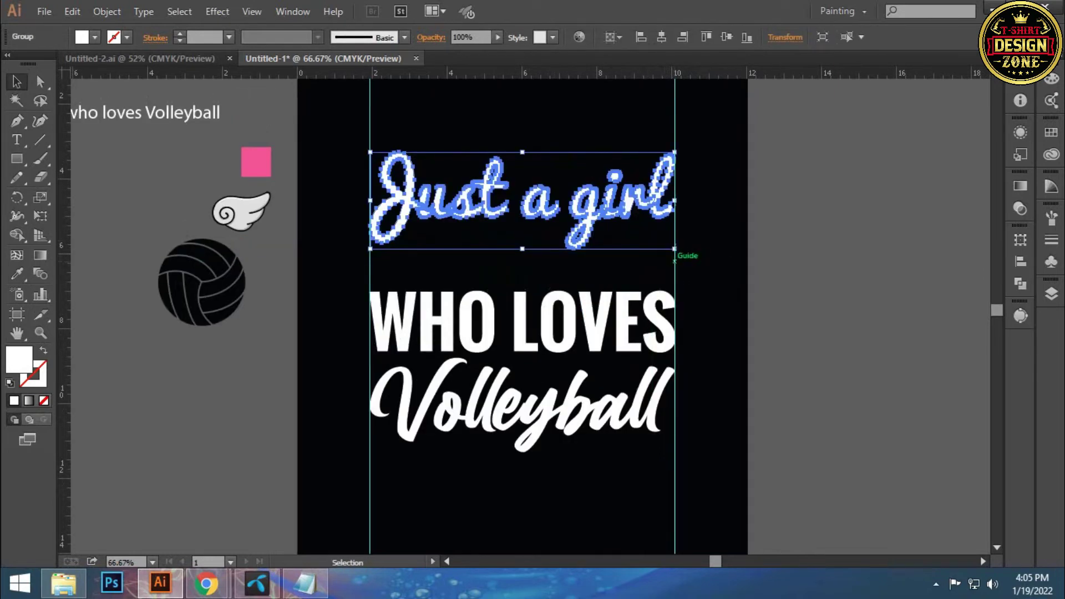
Centre Just a girl horizontally on the artboard and nudge the volleyball graphic
click(661, 36)
key(ctrl+shift+a)
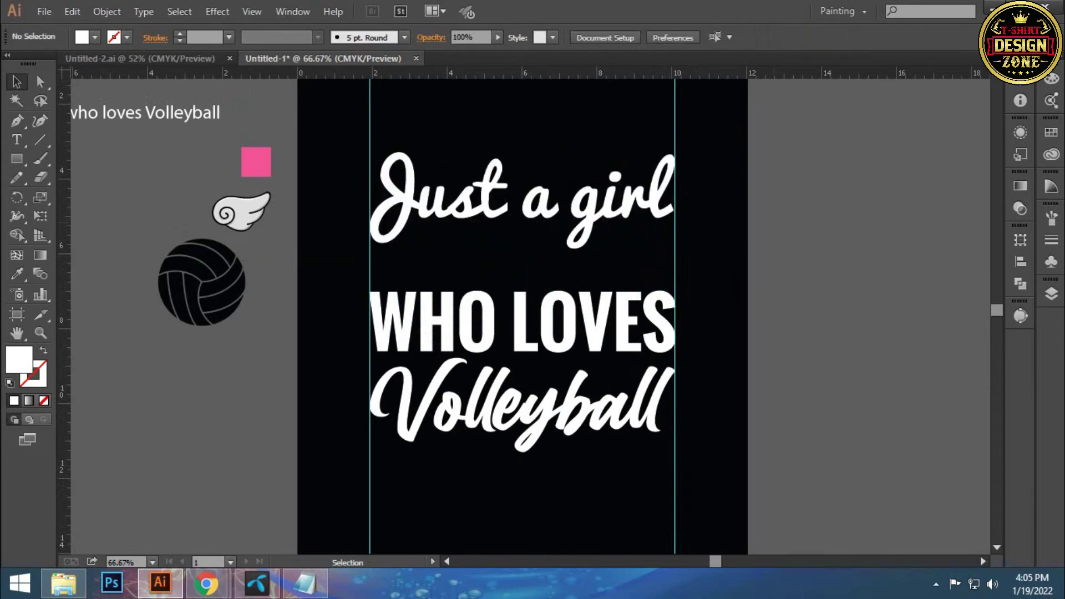
drag(532, 300, 555, 273)
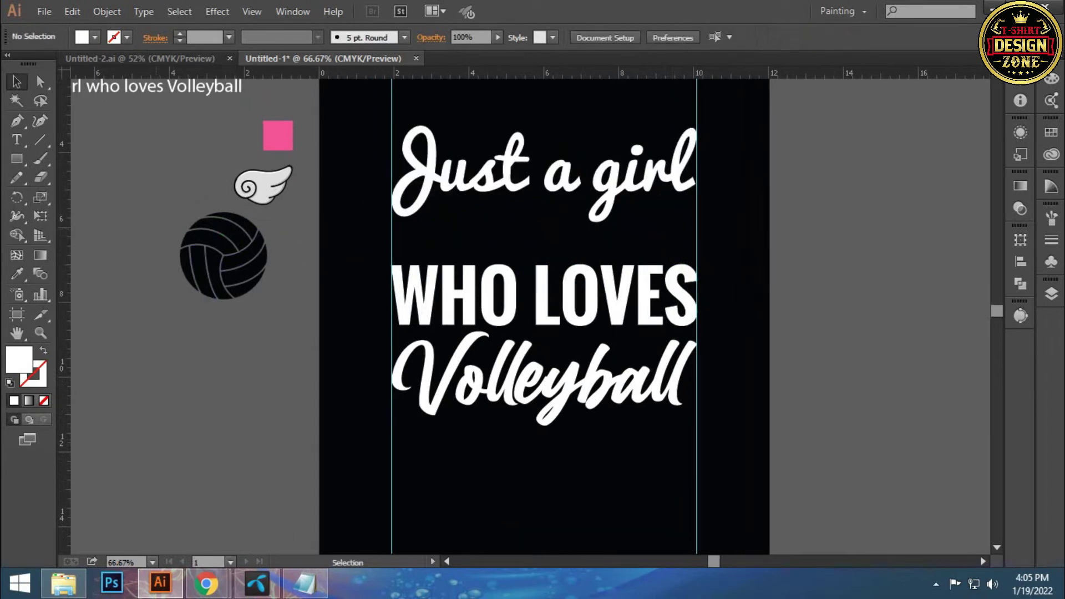
mouse_move(222, 256)
mouse_down()
mouse_move(217, 330)
mouse_move(236, 367)
mouse_move(229, 350)
mouse_up()
key(ctrl+shift+a)
Duplicate the 'Just a girl who loves Volleyball' note on the pasteboard beside the wing
click(259, 259)
key(ctrl+shift+a)
click(273, 210)
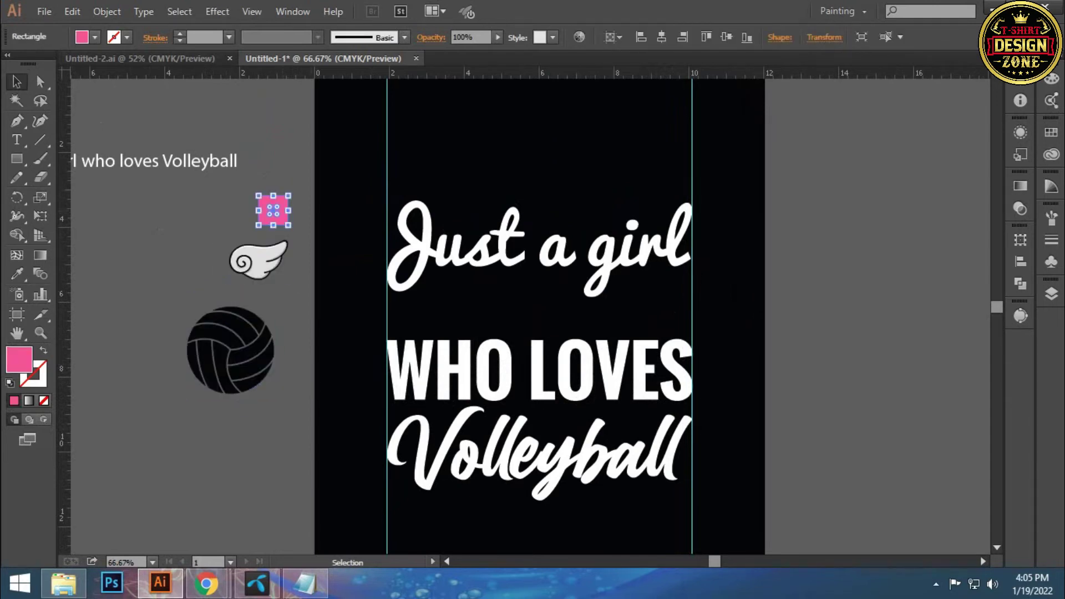
key(ctrl+shift+a)
mouse_move(217, 272)
mouse_down()
mouse_move(244, 224)
mouse_move(286, 239)
mouse_move(373, 241)
mouse_up()
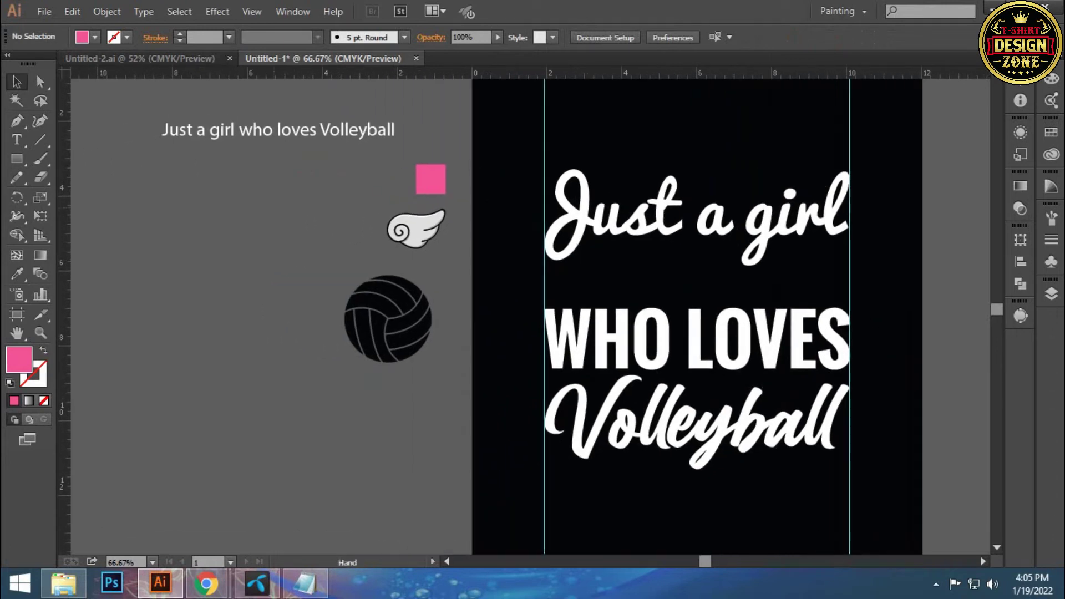
alt+drag(297, 130, 261, 215)
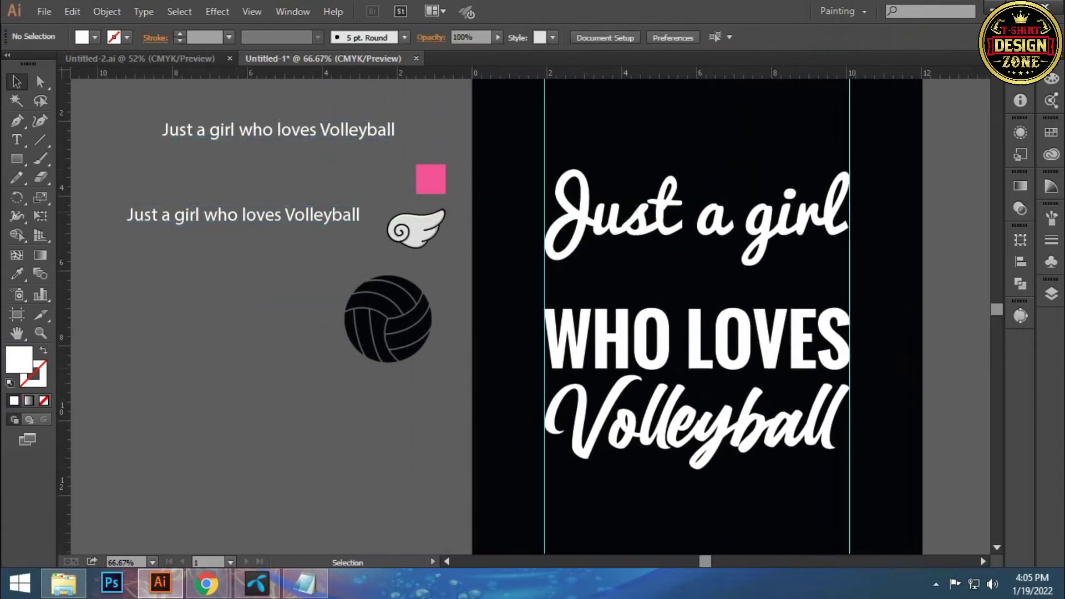
Copy the pink square's hex code EF5197 from its fill colour picker
click(444, 166)
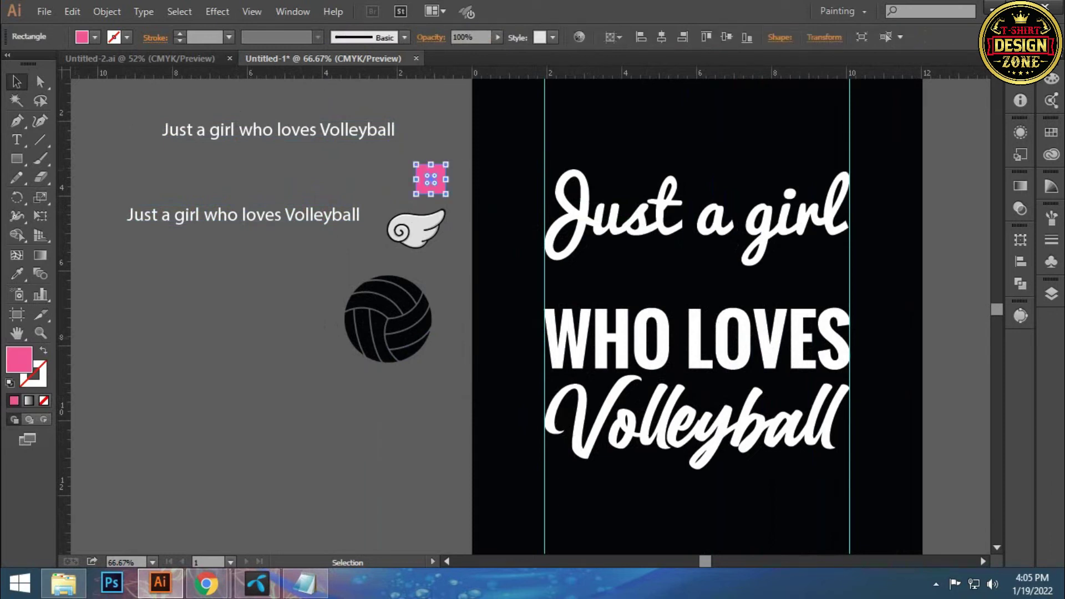
double_click(19, 360)
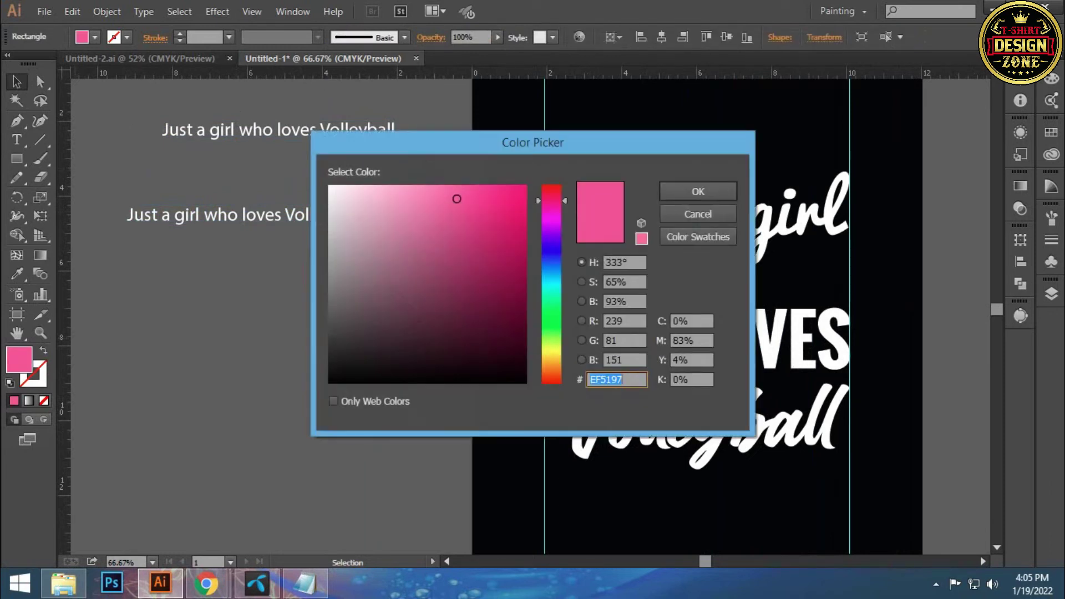
click(607, 379)
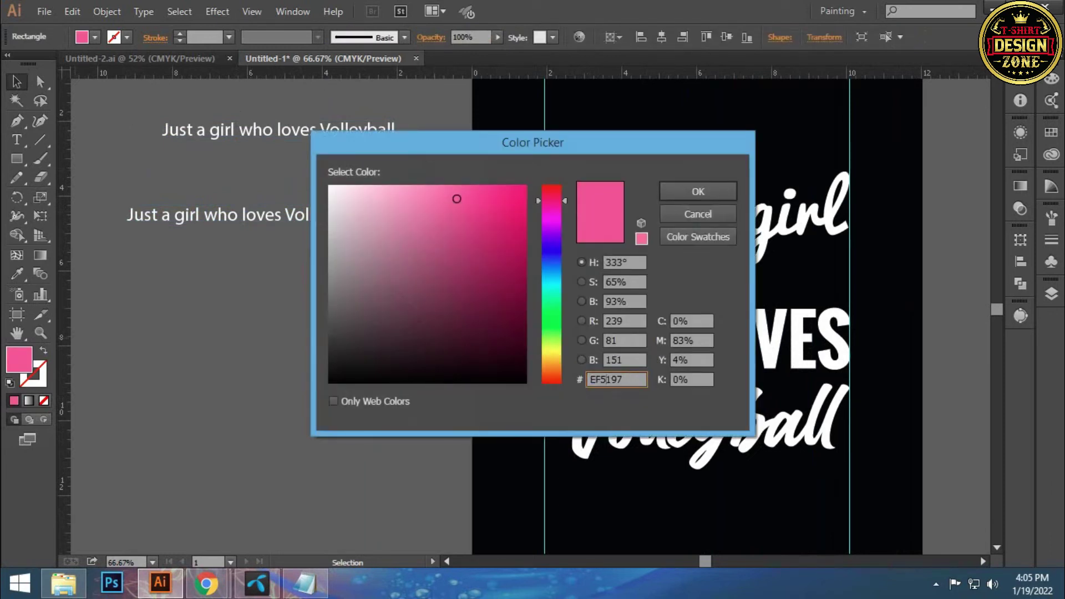
double_click(607, 380)
key(ctrl+c)
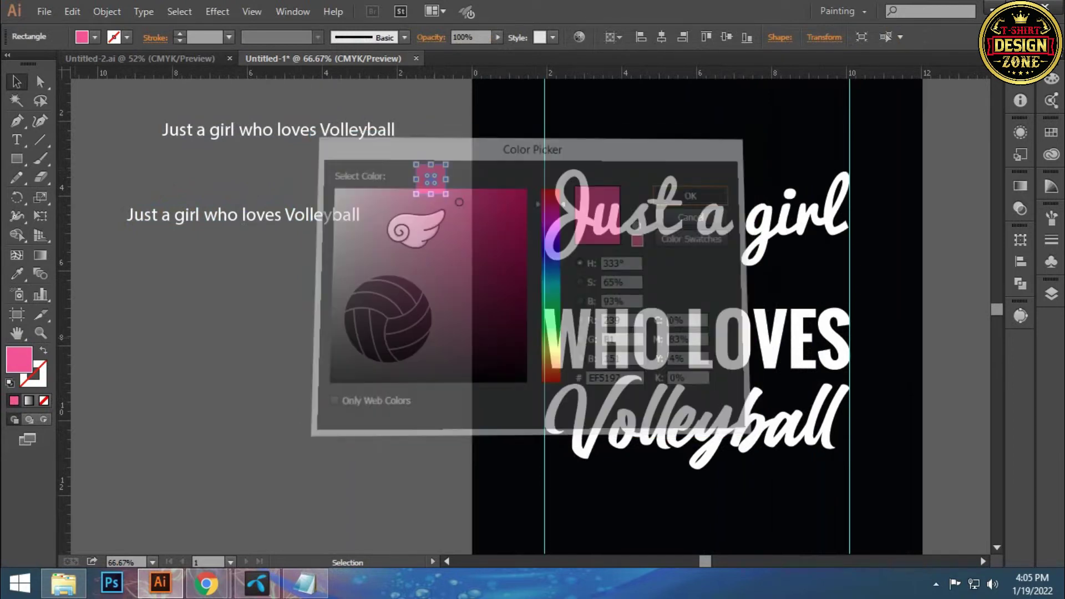
Replace the duplicate note's text with EF5197 and move it near the pink square
key(ctrl+a)
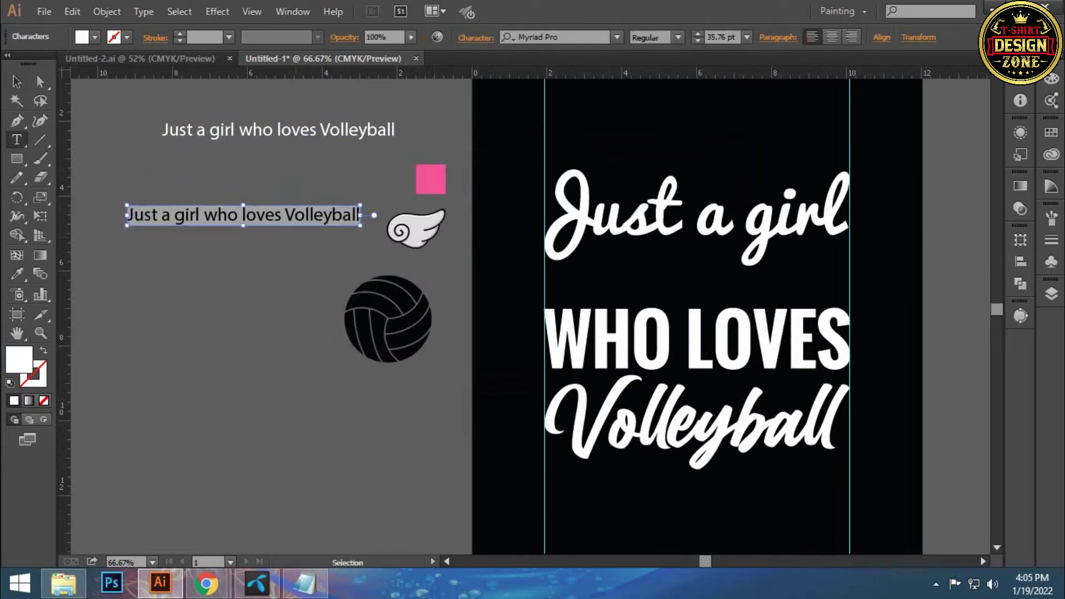
key(ctrl+v)
click(16, 81)
drag(155, 215, 211, 198)
key(ctrl+shift+a)
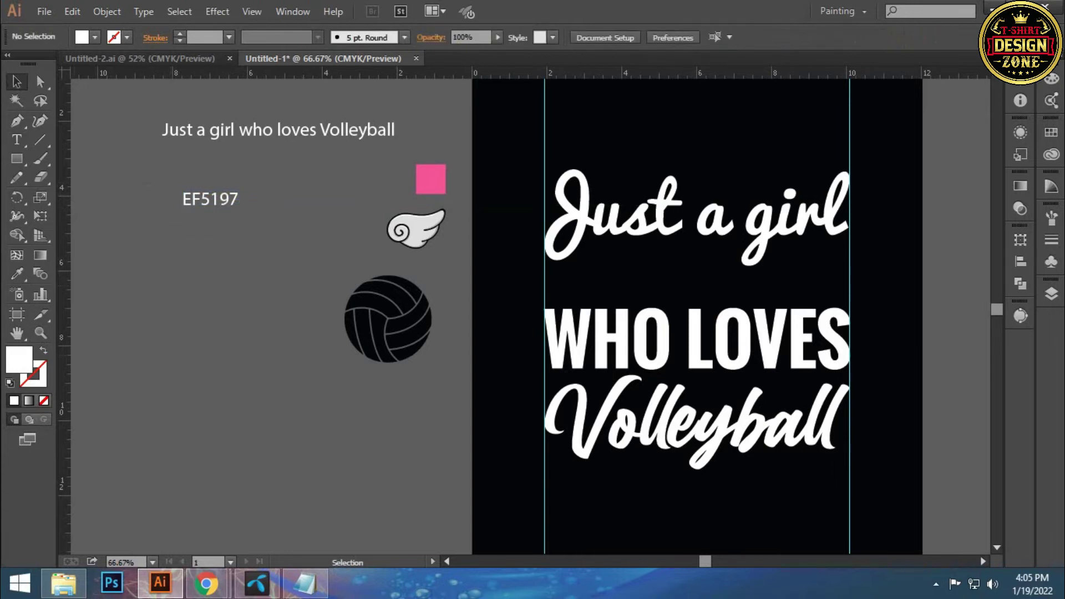
double_click(18, 360)
Recolour the black volleyball pink by sampling the pink swatch with the Eyedropper
key(ctrl+0)
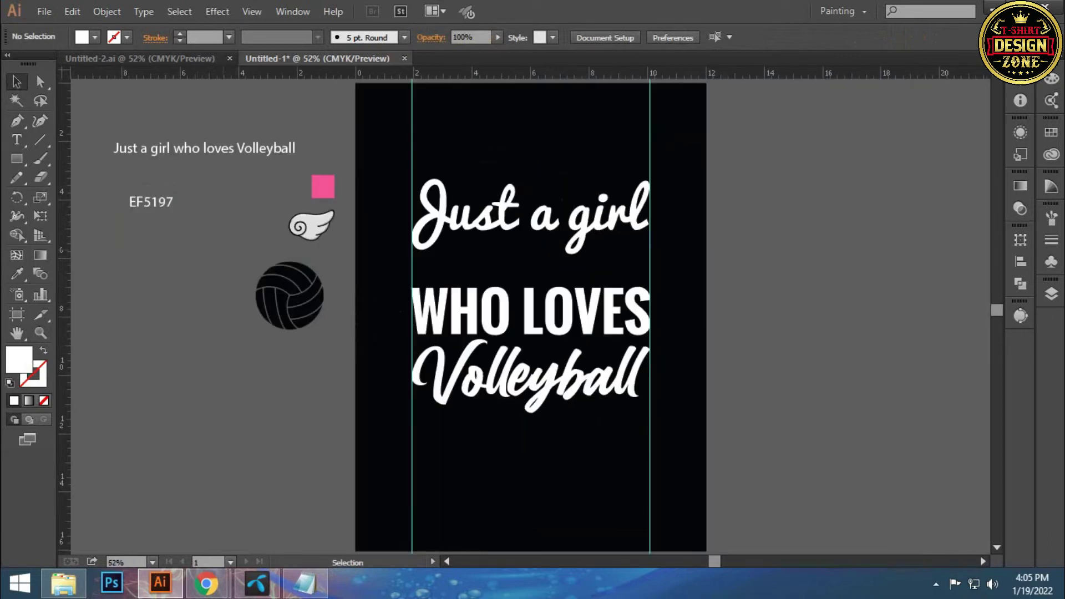
key(ctrl+plus)
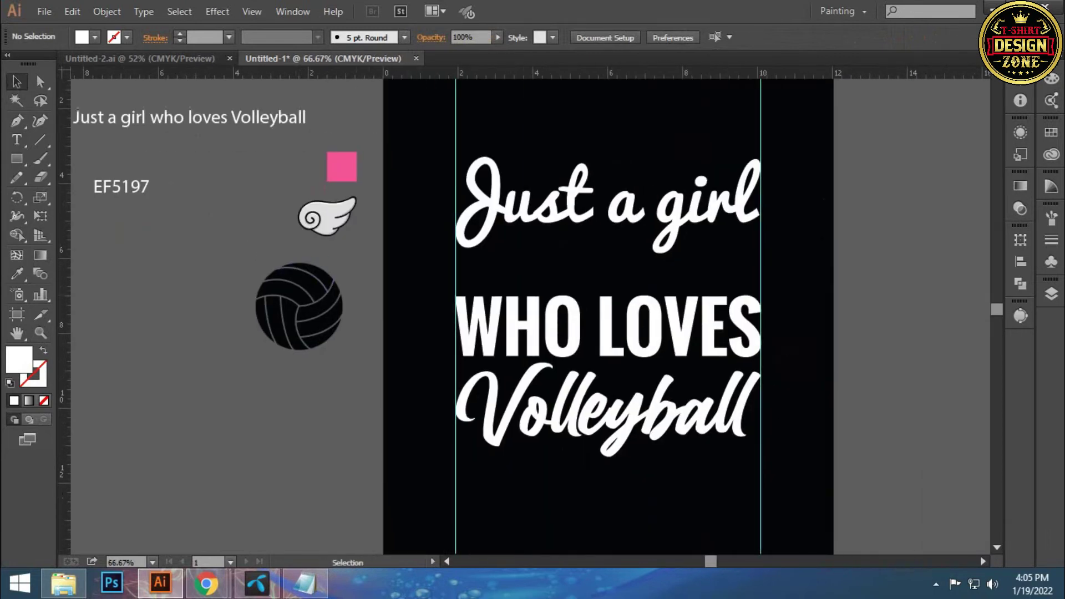
drag(302, 349, 288, 362)
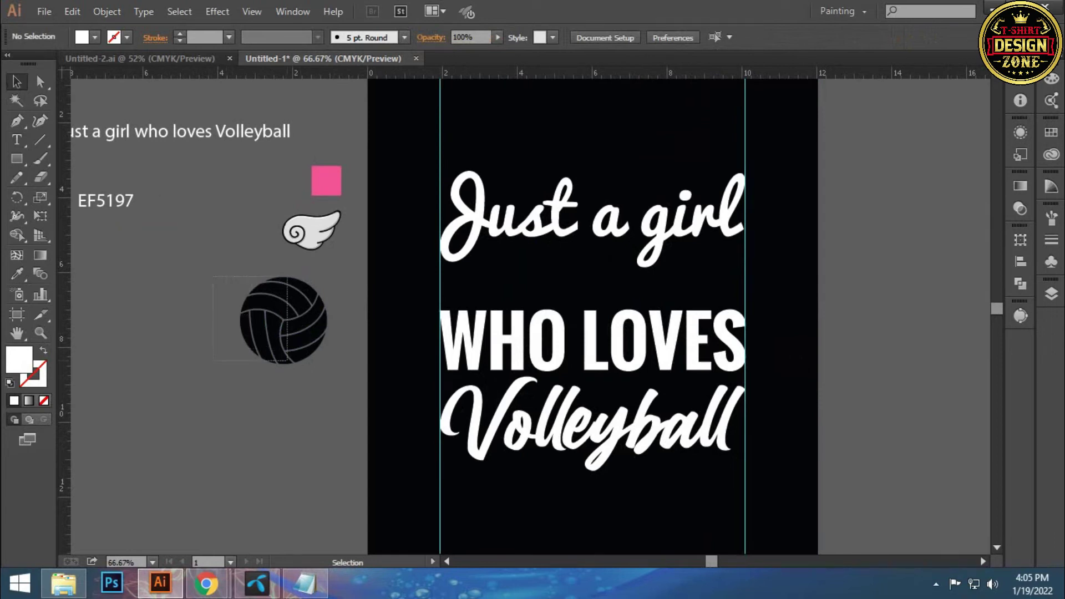
click(288, 362)
key(i)
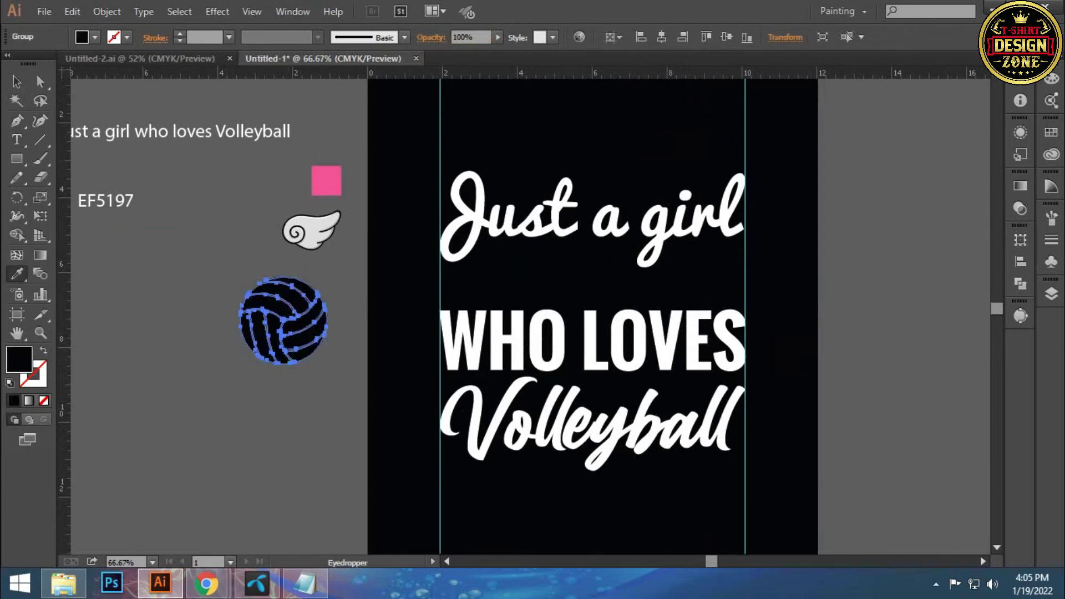
click(327, 180)
key(v)
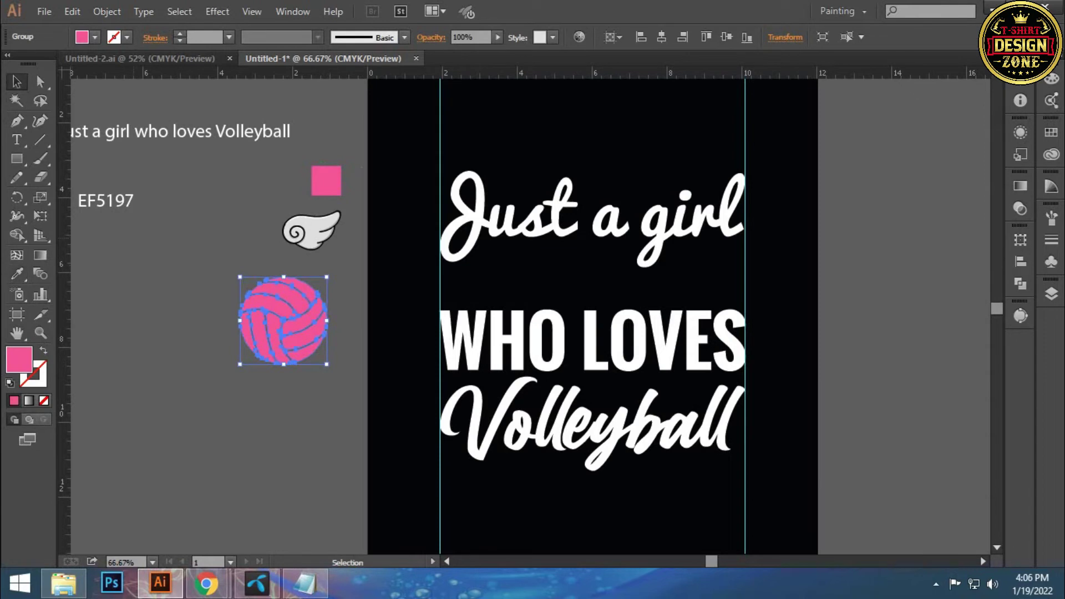
Place a copy of the pink ball on the artboard between 'Just a girl' and 'WHO LOVES'
key(ctrl+shift+a)
drag(389, 333, 353, 325)
mouse_move(250, 311)
mouse_down()
mouse_move(551, 274)
mouse_move(561, 308)
mouse_up()
key(ctrl+shift+a)
key(ctrl+1)
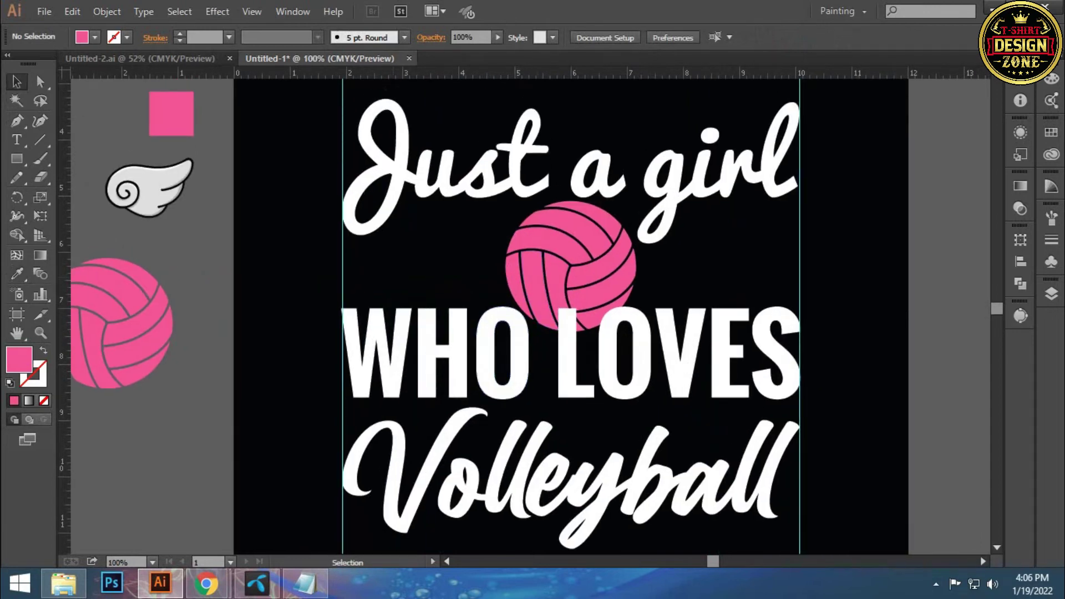
Raise the Just a girl line and the pink ball, shrinking the ball slightly
key(ctrl+minus)
key(ctrl+plus)
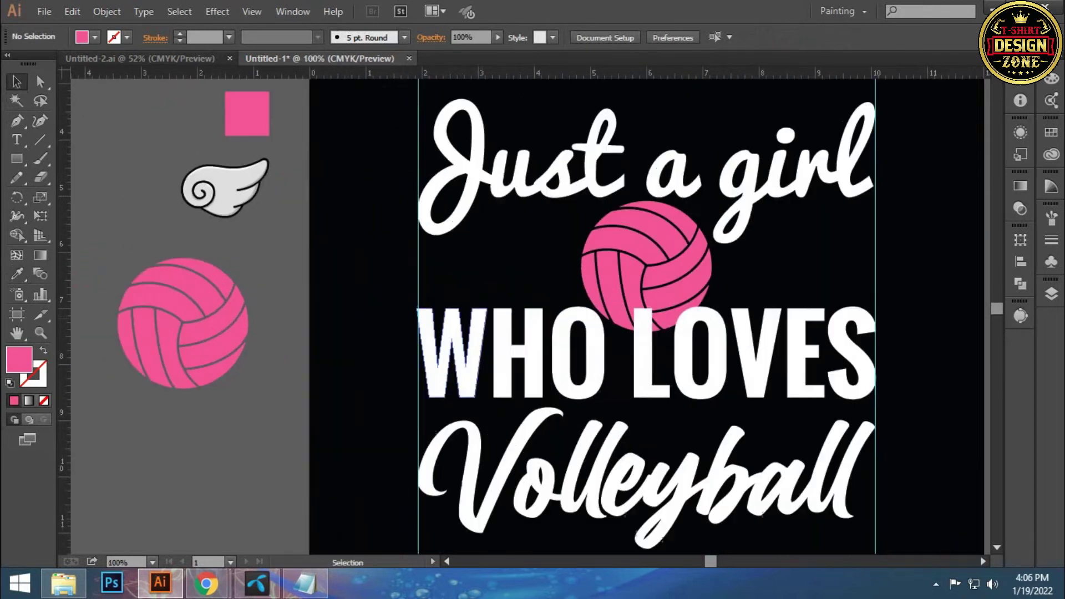
drag(510, 246, 509, 217)
click(525, 283)
key(ctrl+shift+a)
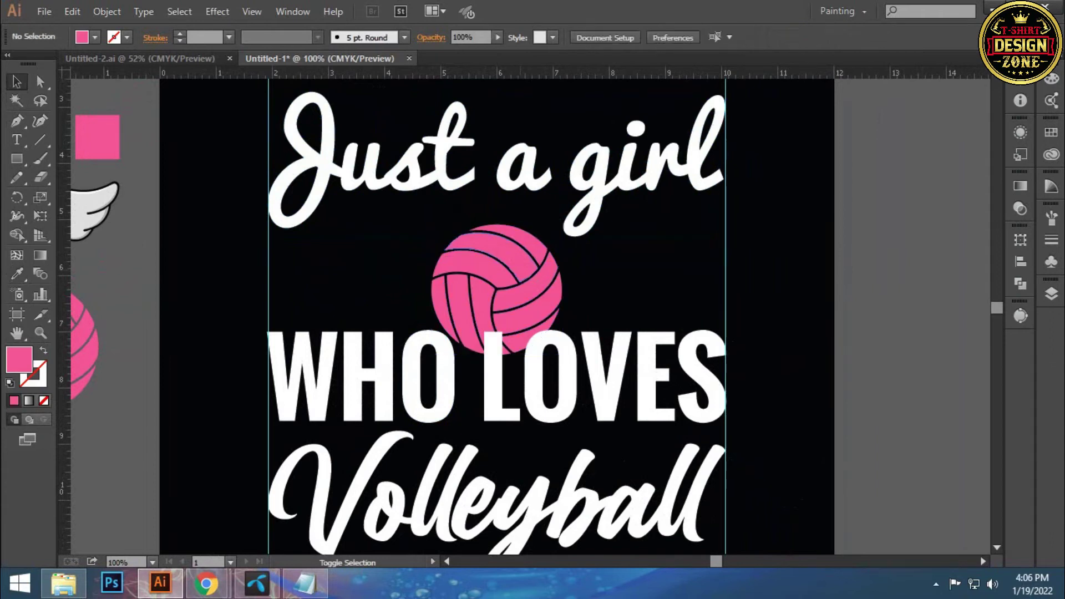
drag(498, 289, 499, 262)
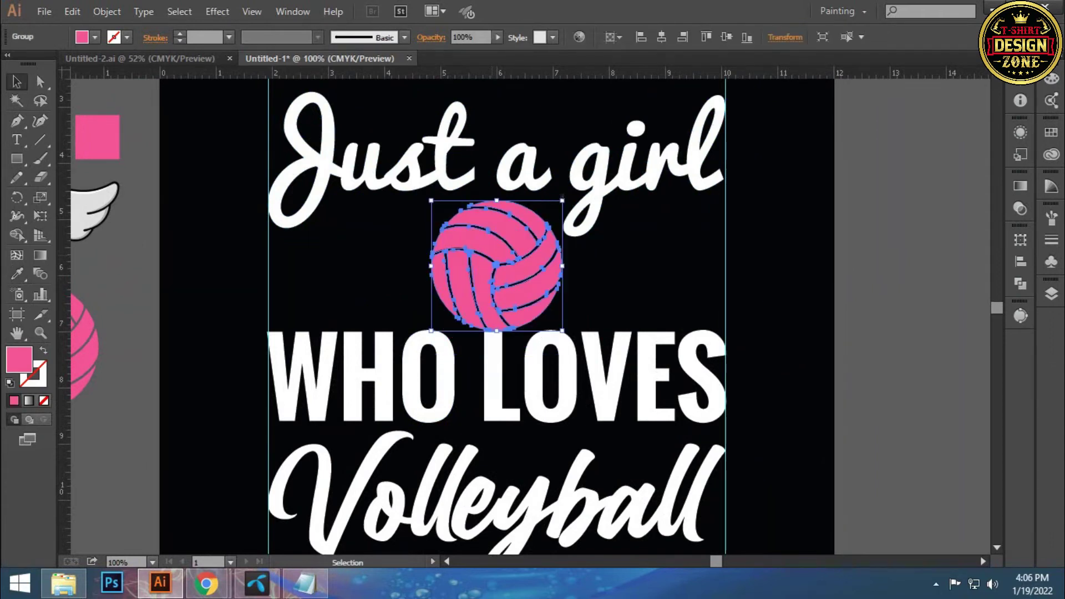
drag(431, 200, 435, 204)
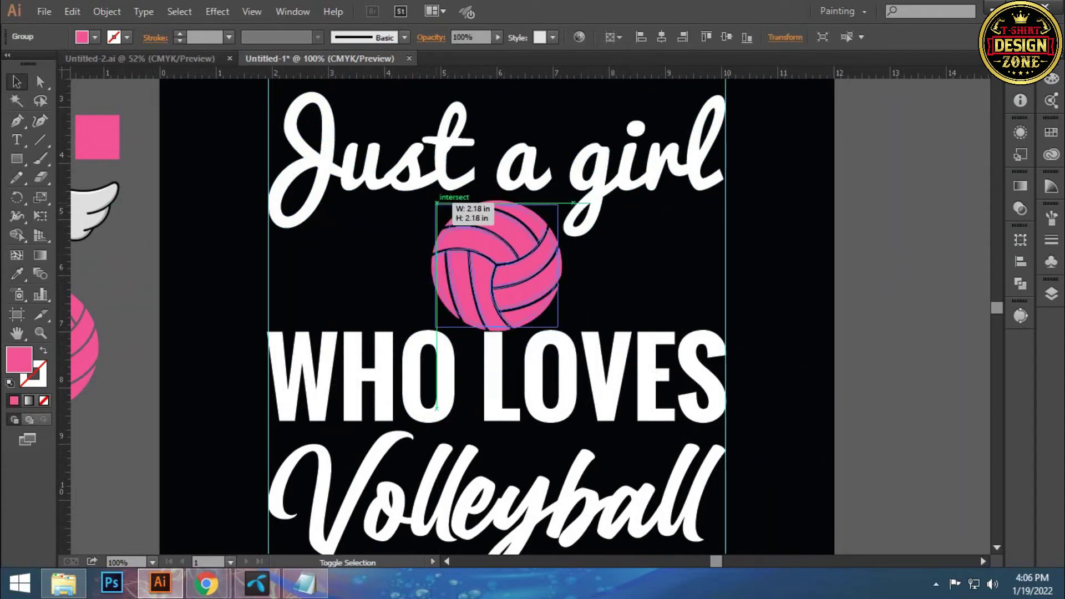
key(ctrl+shift+a)
Copy the pasteboard wing to the right of the pink ball
drag(499, 300, 518, 305)
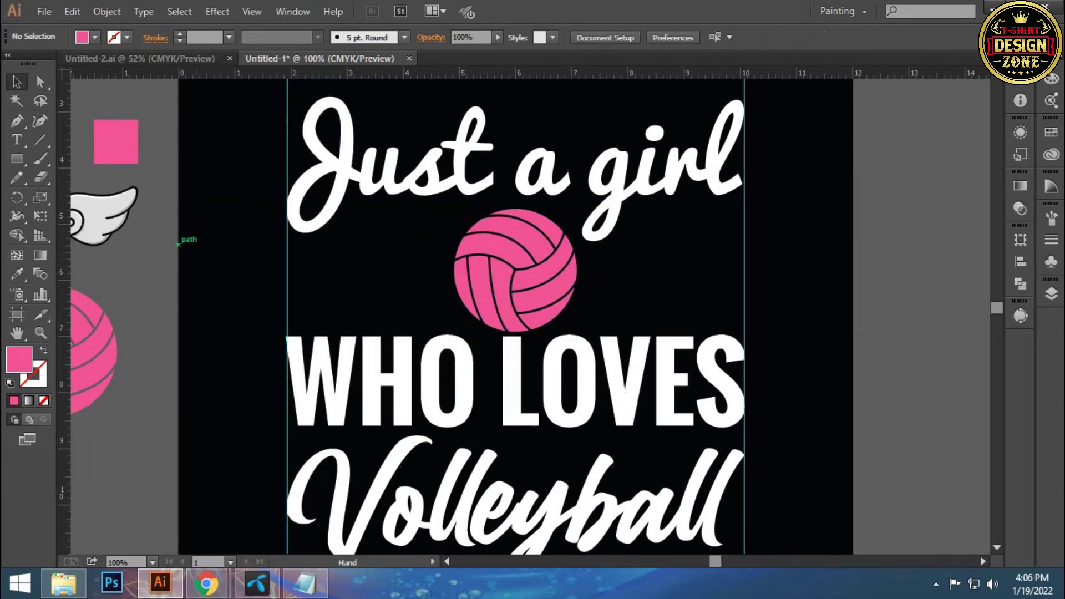
click(106, 217)
mouse_move(106, 216)
mouse_down()
mouse_move(661, 278)
mouse_move(650, 248)
mouse_up()
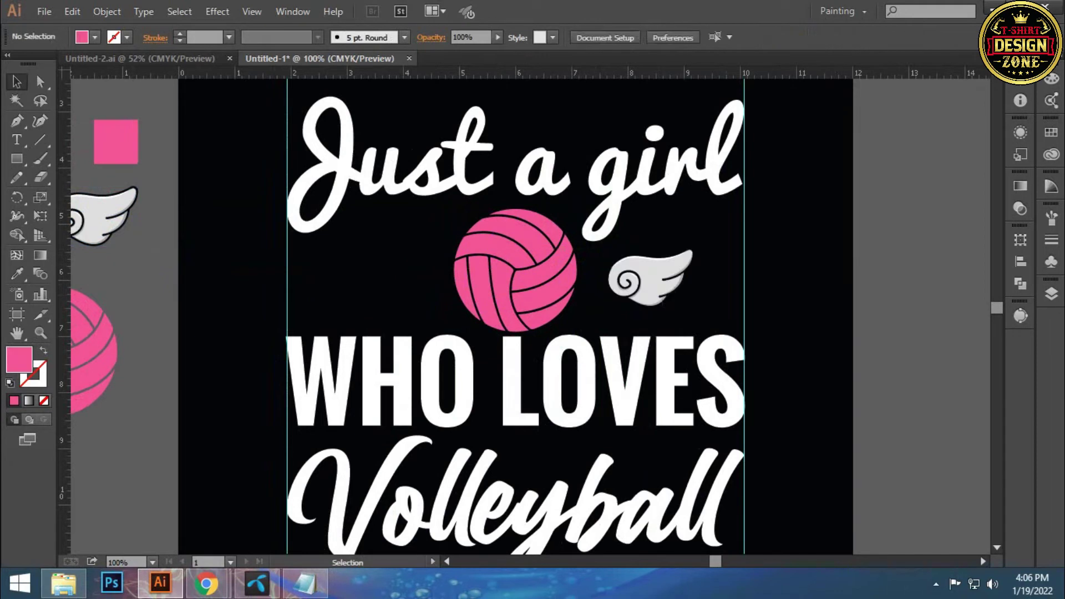
Enlarge the right wing copy from its centre and nudge it rightward
key(alt)
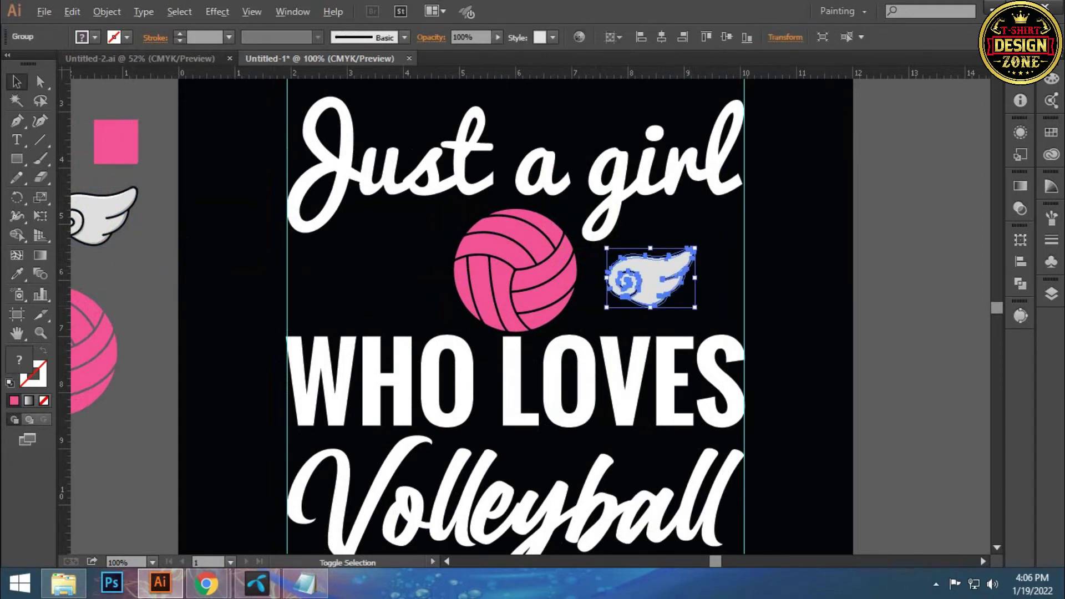
drag(695, 307, 712, 319)
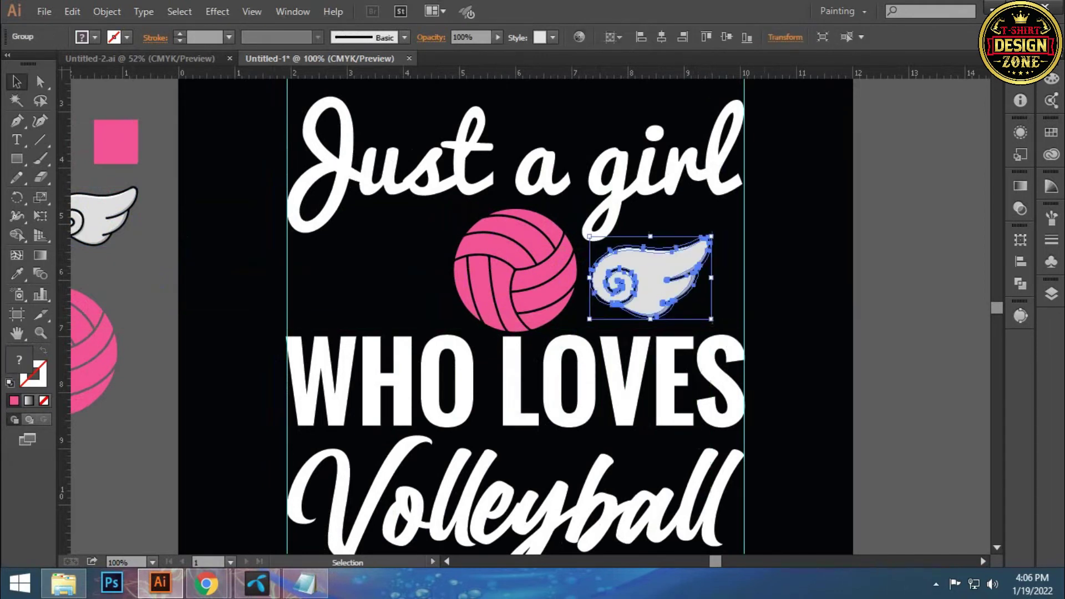
key(Right)
key(Right)
key(Right)
key(Right)
key(Right)
key(Right)
key(Right)
key(Right)
key(Right)
key(Right)
key(Right)
key(ctrl+shift+a)
Reflect the right-hand wing so it mirrors outward
click(638, 286)
right_click(644, 294)
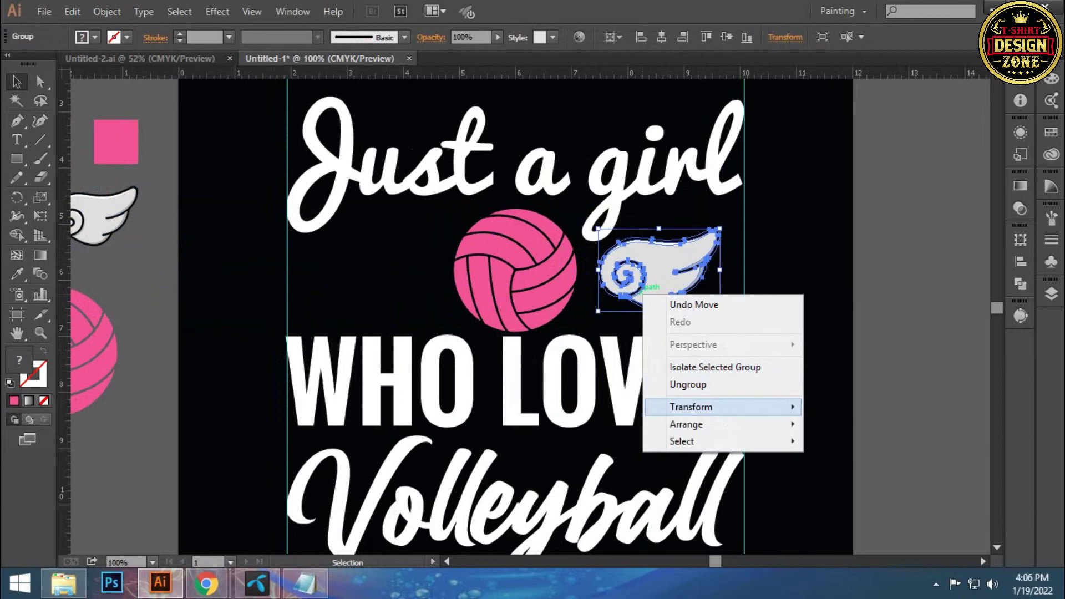
click(843, 464)
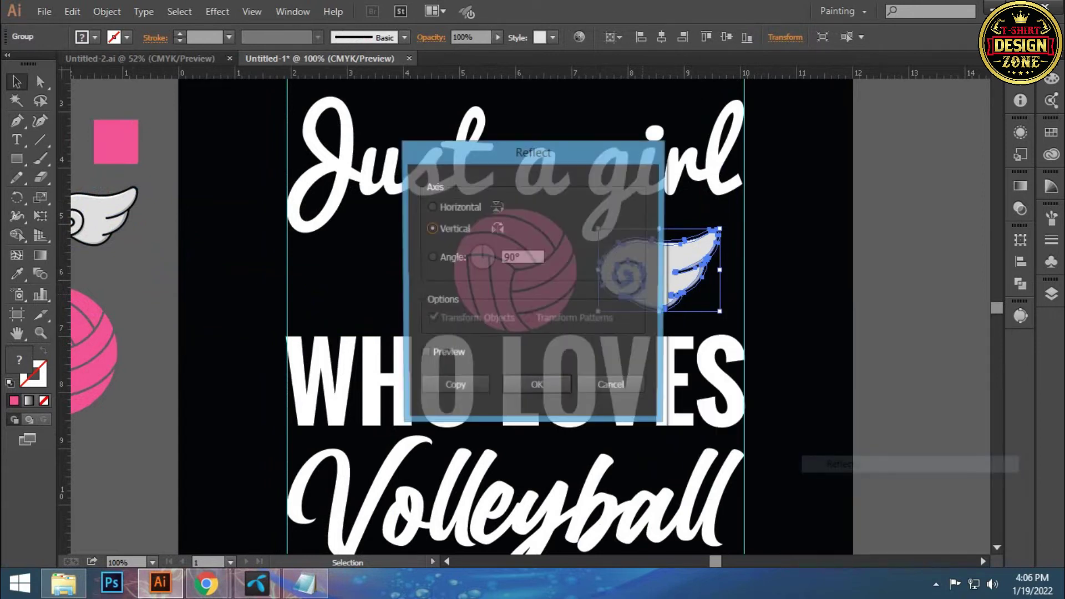
click(423, 354)
click(453, 388)
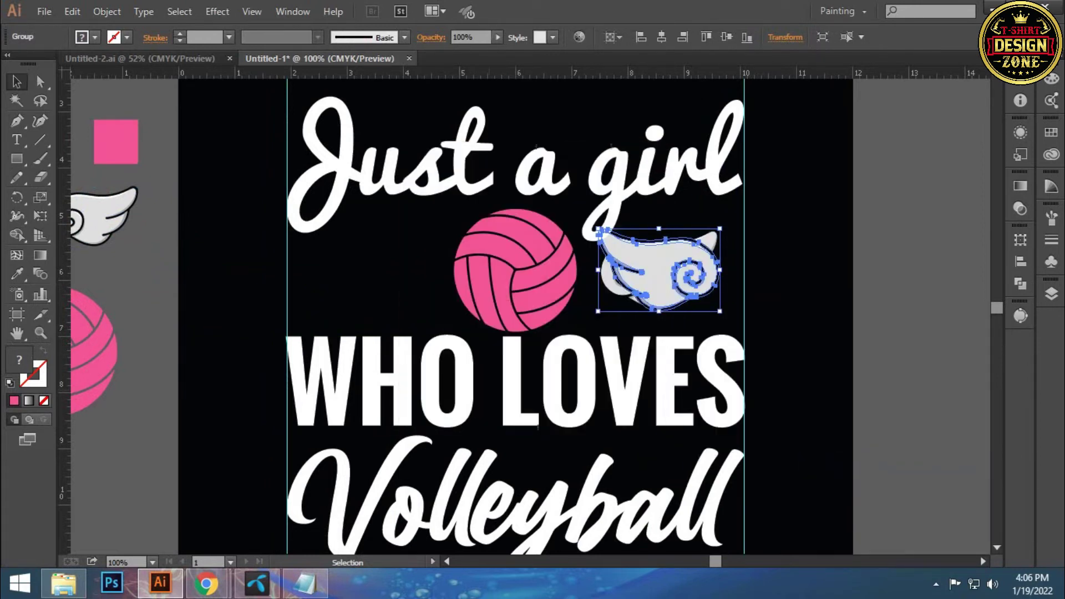
Copy the wing to the ball's left and centre both wings horizontally on the artboard
drag(646, 278, 472, 286)
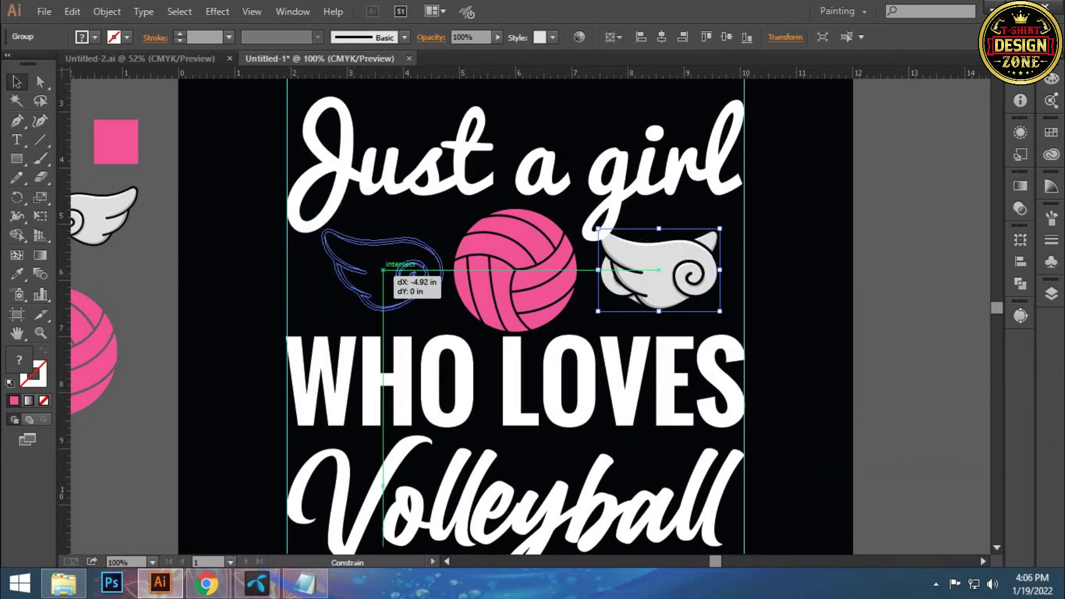
drag(341, 270, 388, 270)
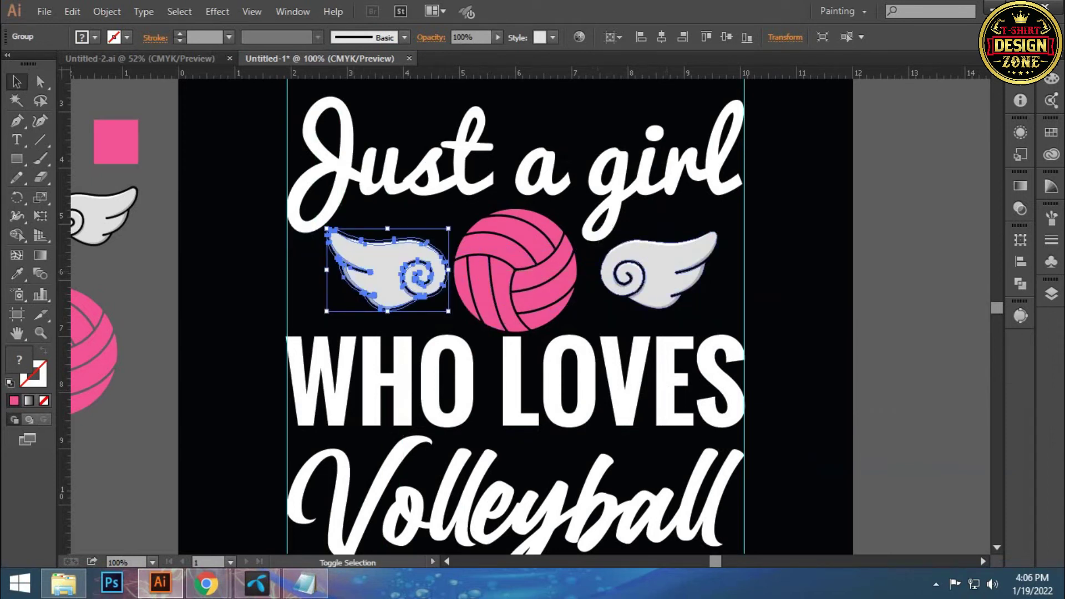
shift+click(661, 269)
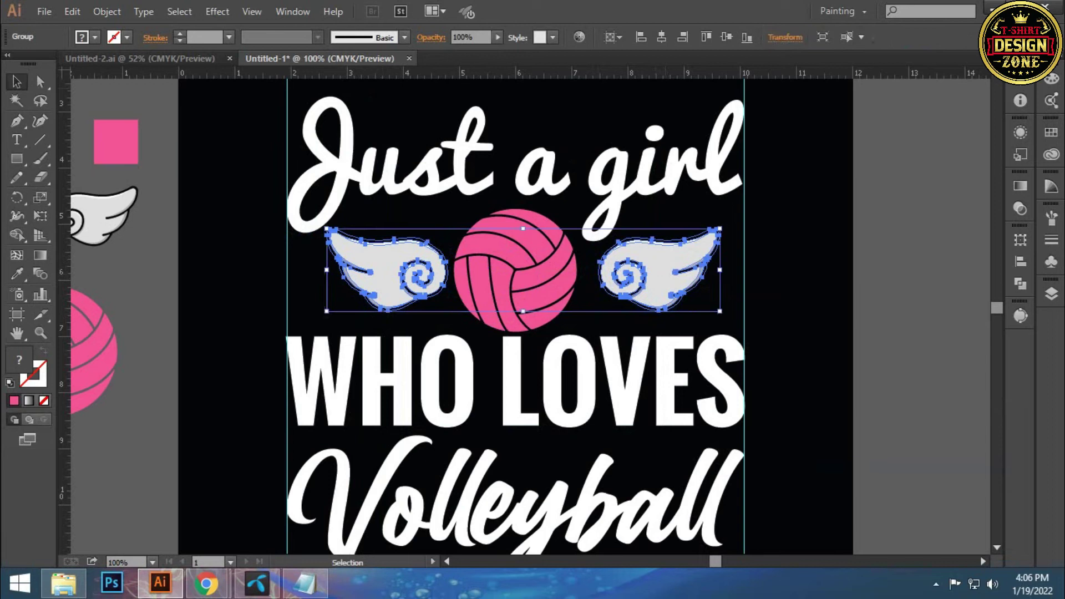
click(661, 37)
click(582, 322)
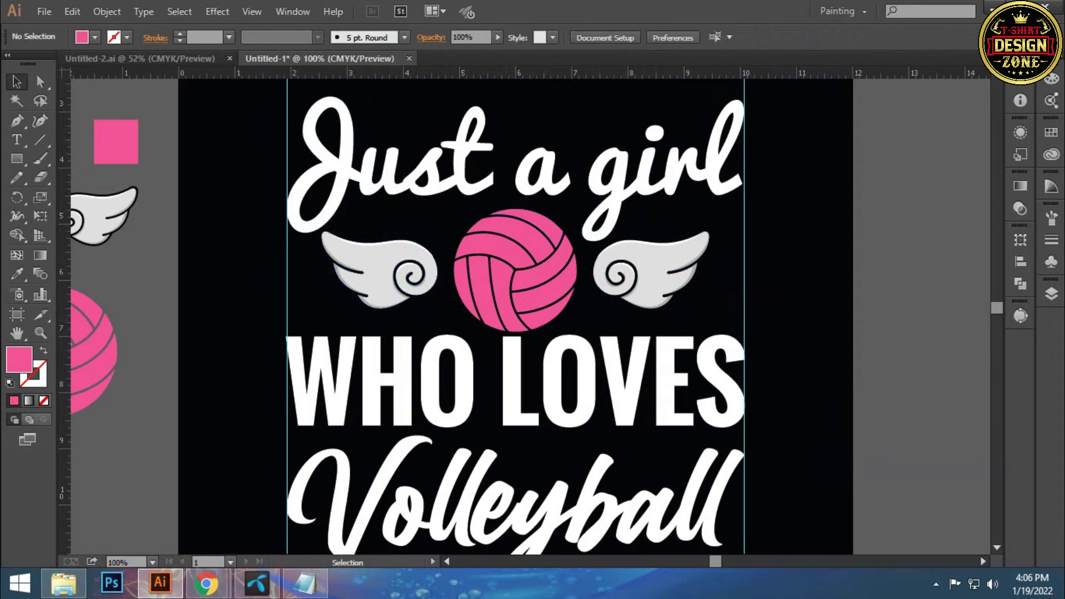
Check the alignment of the wings, ball and 'Just a girl' line at different zoom levels
click(627, 284)
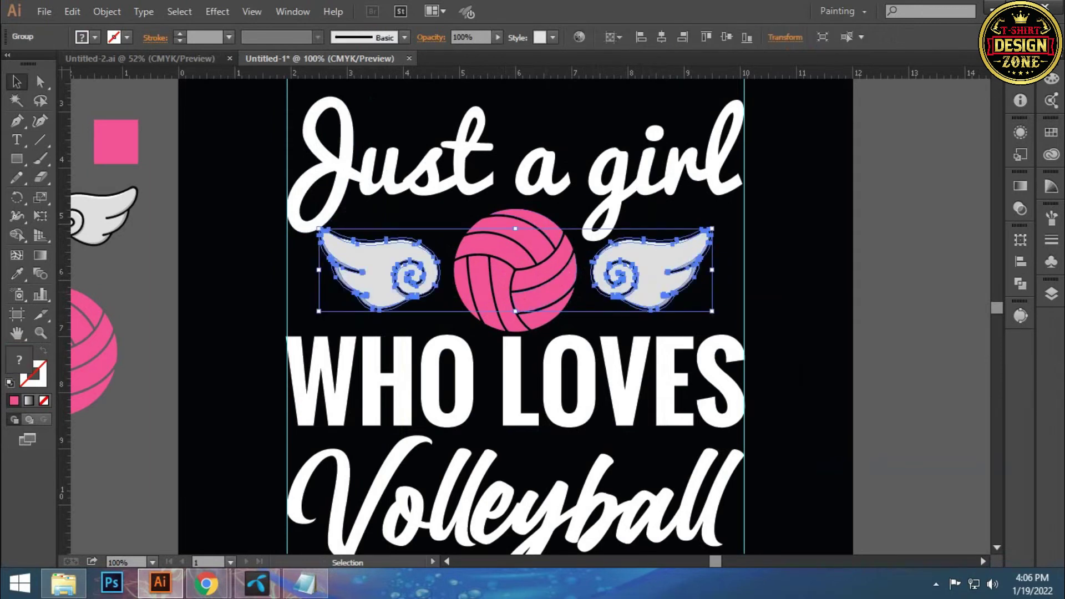
shift+click(544, 280)
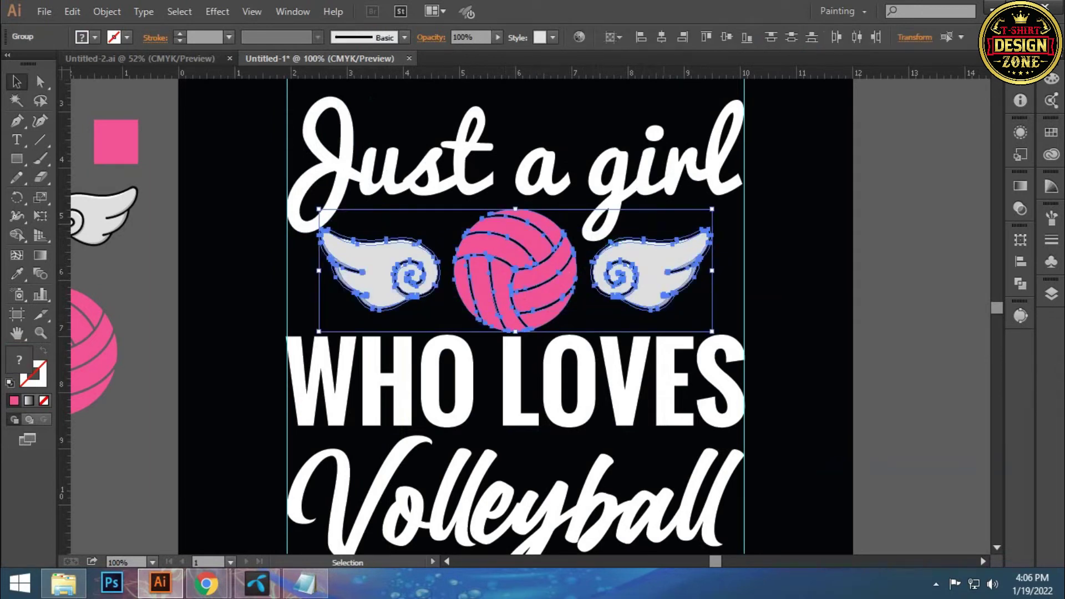
key(ctrl+shift+a)
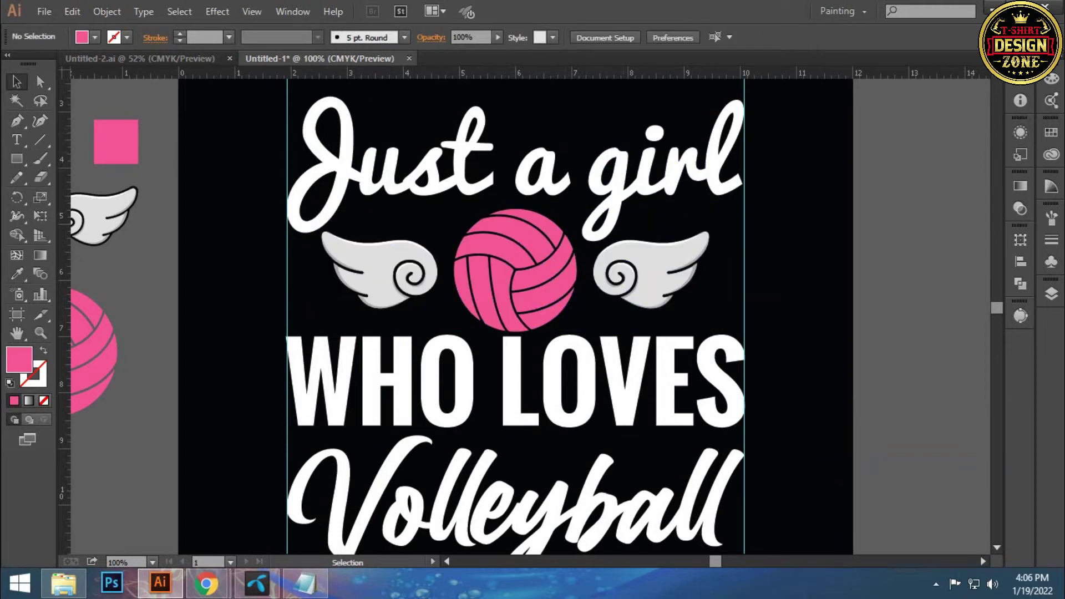
click(591, 161)
key(ctrl+shift+a)
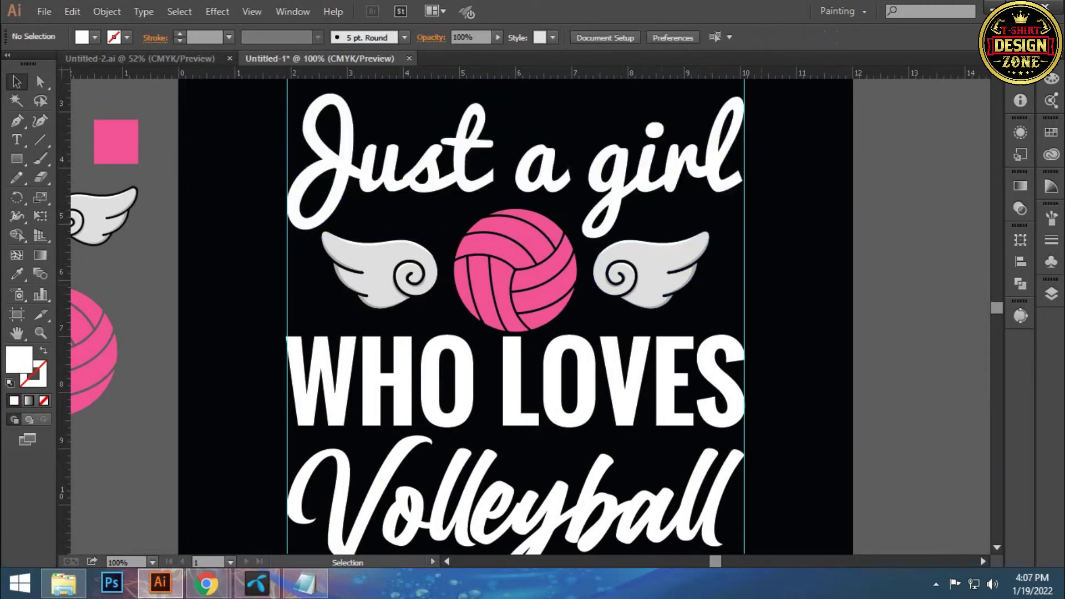
key(ctrl+0)
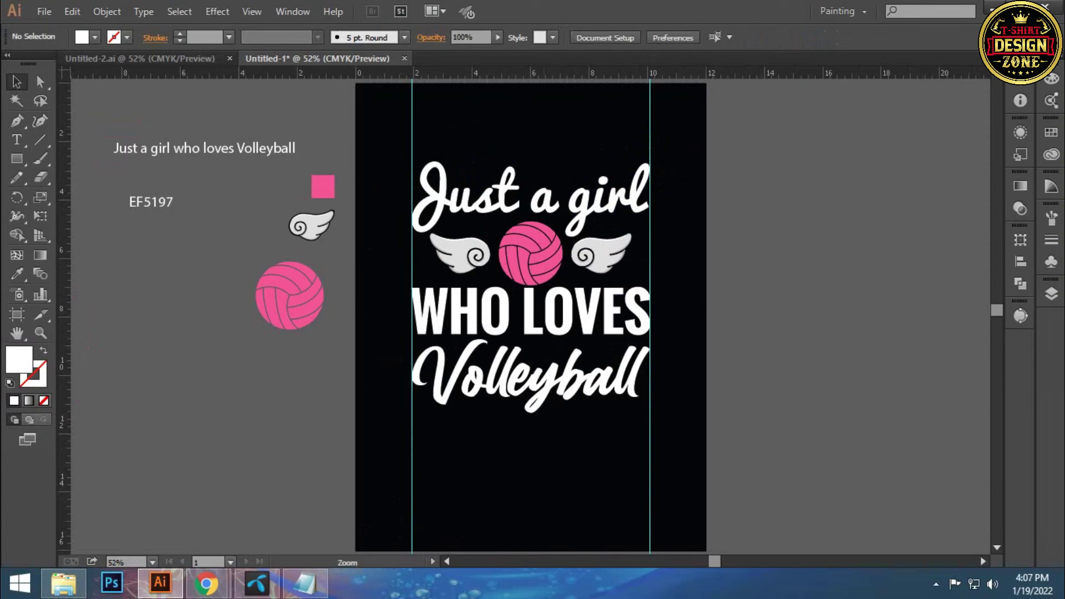
key(ctrl+=)
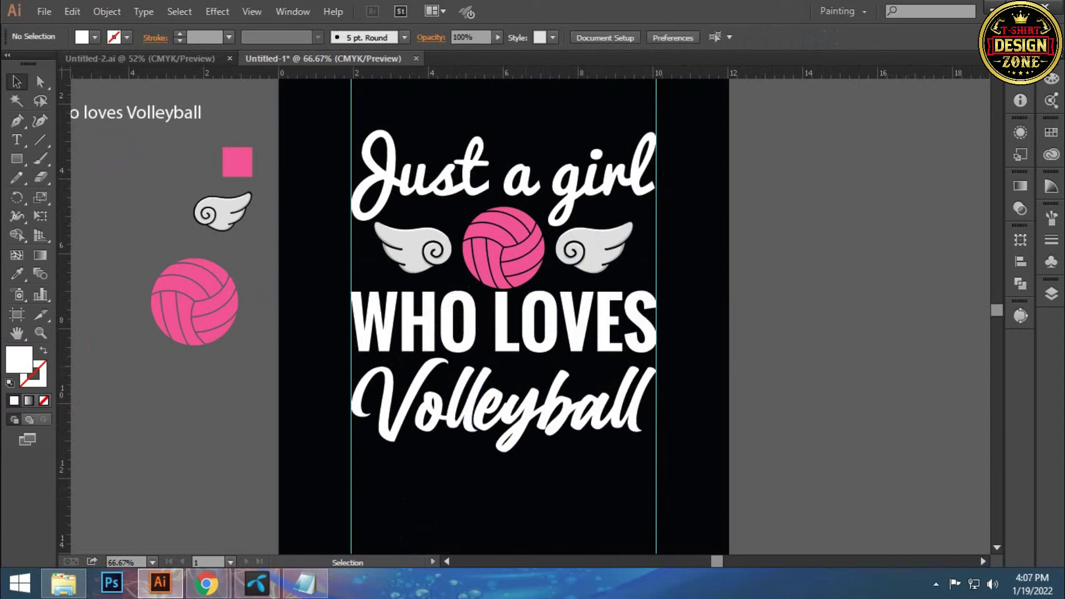
key(ctrl+=)
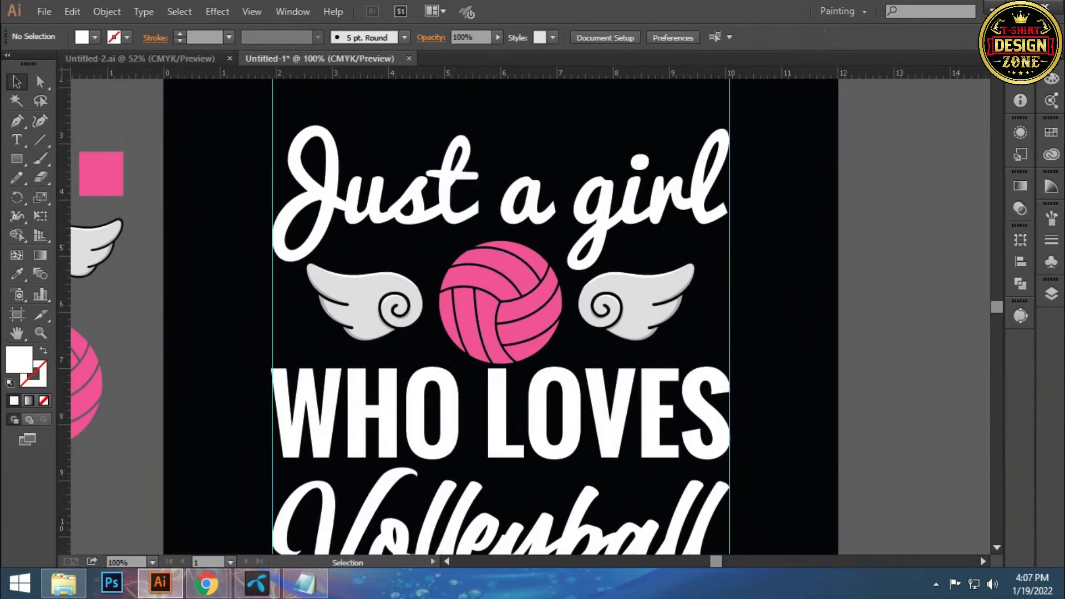
Reselect the wings and ball to verify their centring, then zoom in on the design
drag(499, 344, 506, 299)
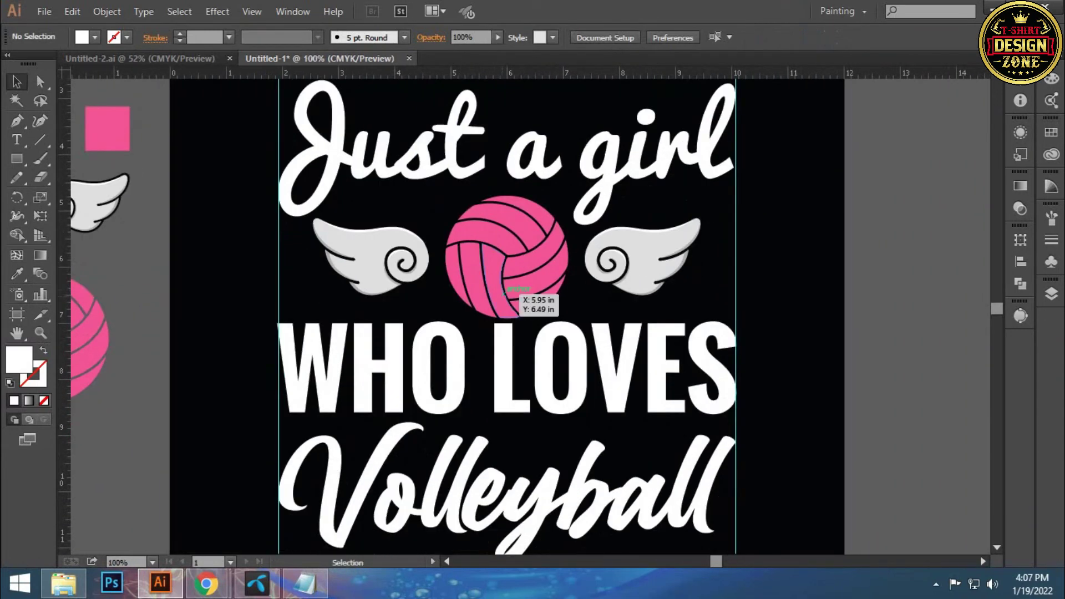
key(ctrl+0)
key(ctrl+=)
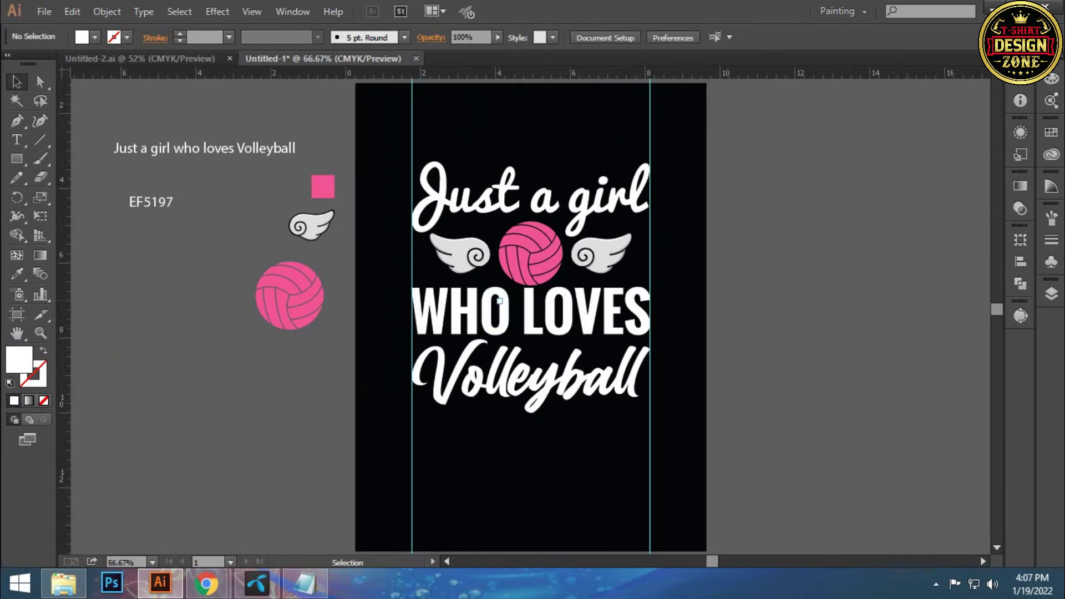
click(632, 261)
shift+click(588, 258)
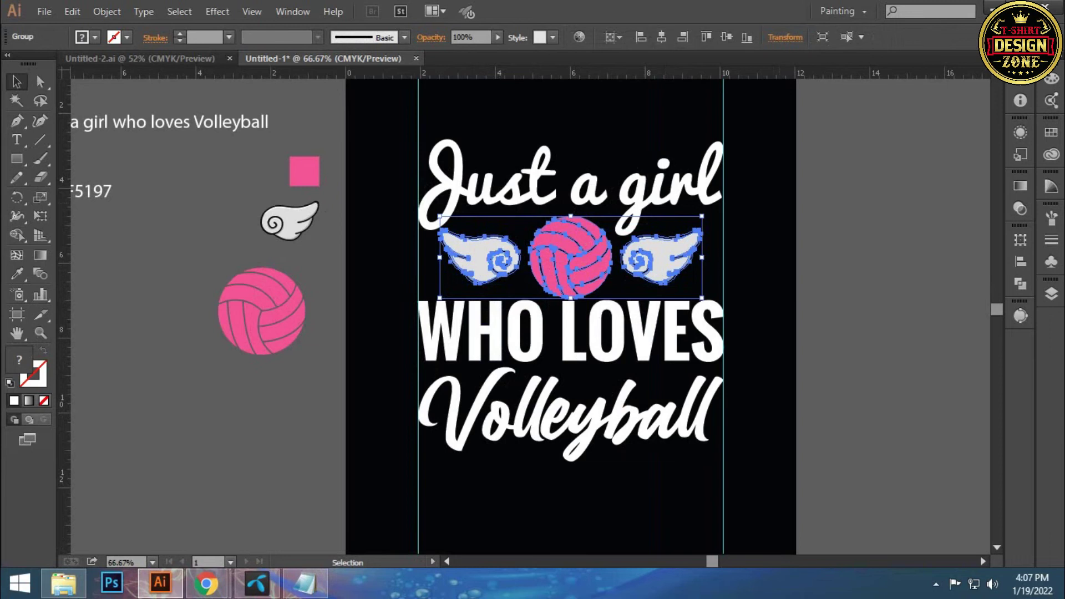
key(ctrl+shift+a)
scroll(572, 333, down, 1)
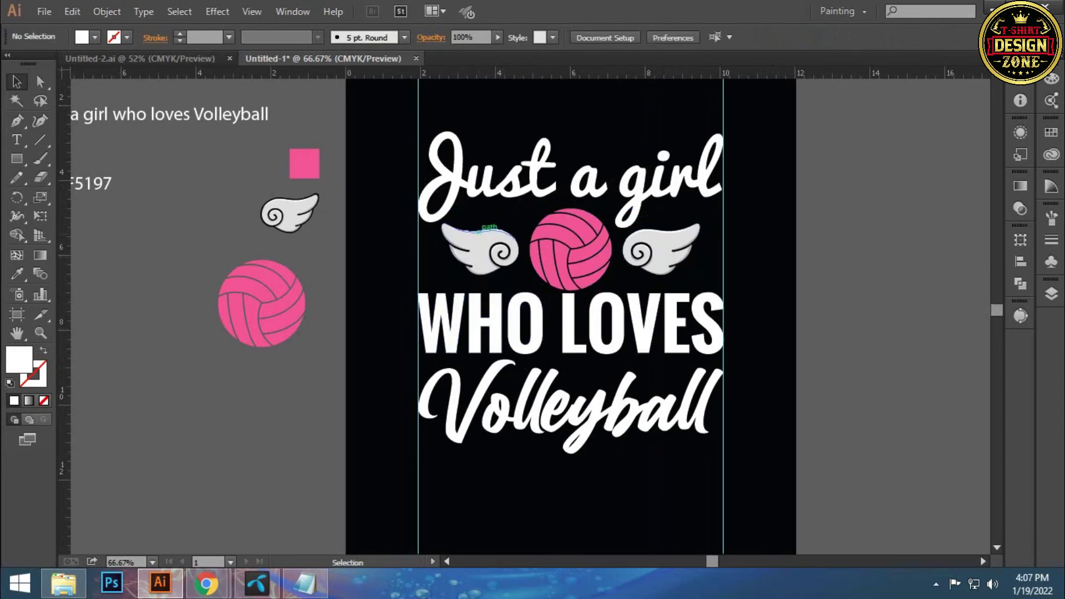
key(a)
scroll(376, 307, up, 1)
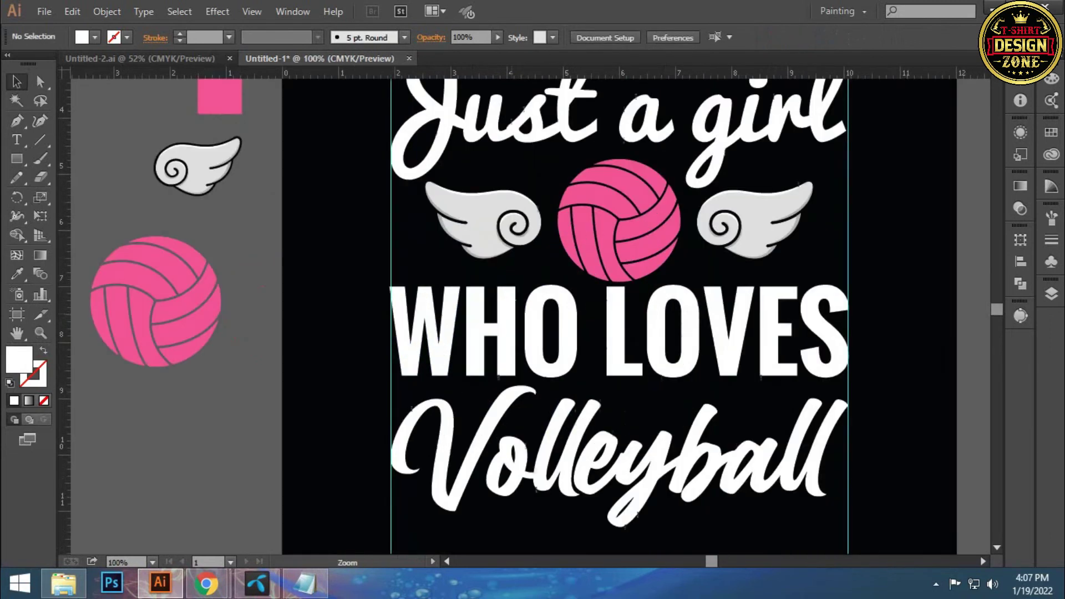
scroll(375, 307, up, 1)
scroll(375, 307, up, 1)
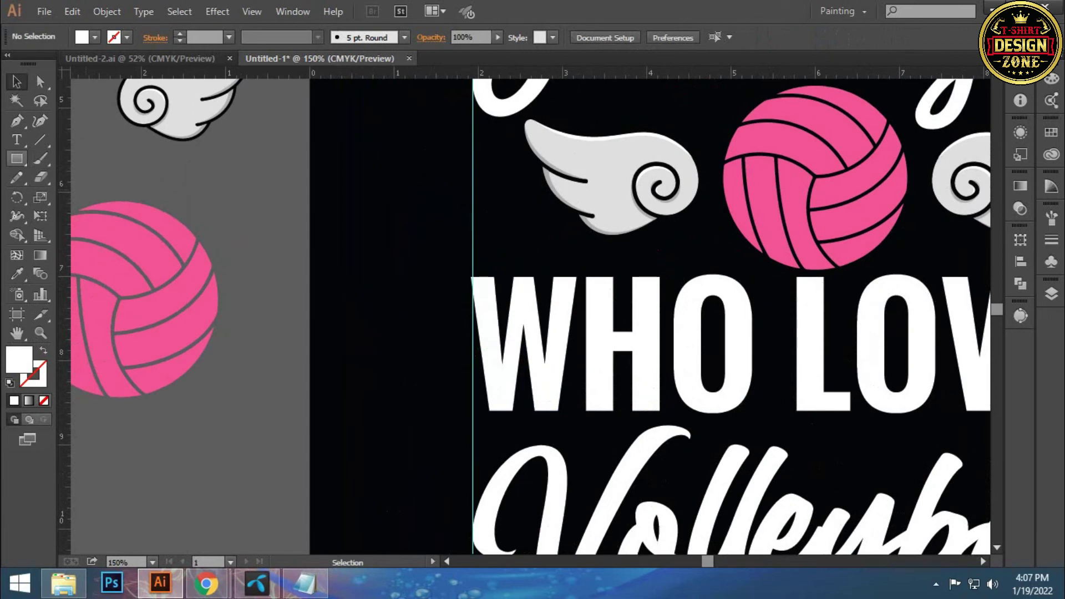
Draw a thin white vertical ellipse beside the spare ball
drag(16, 158, 83, 192)
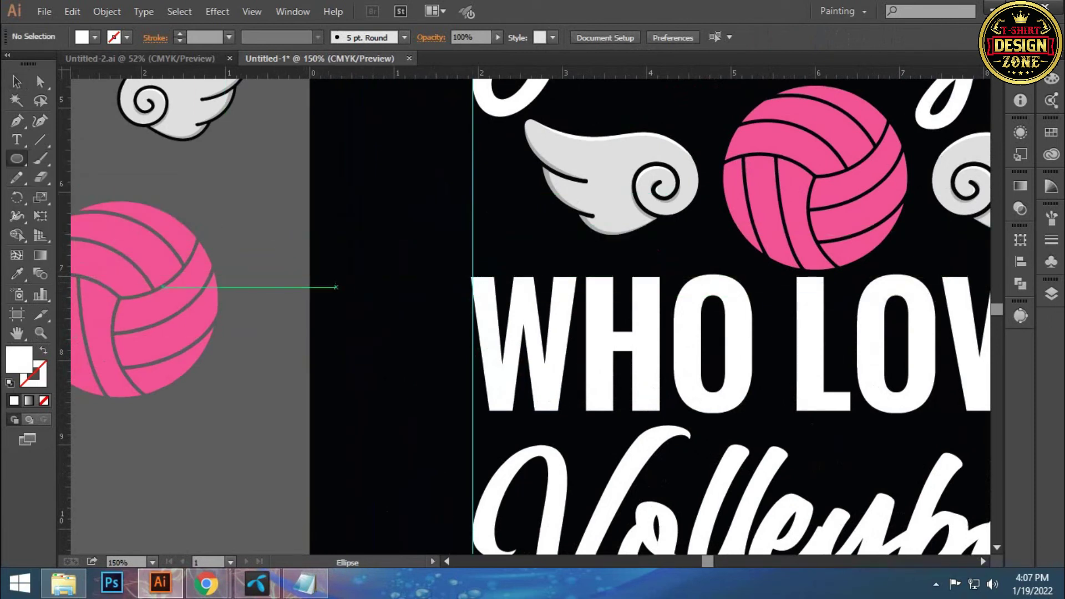
drag(271, 221, 277, 278)
key(v)
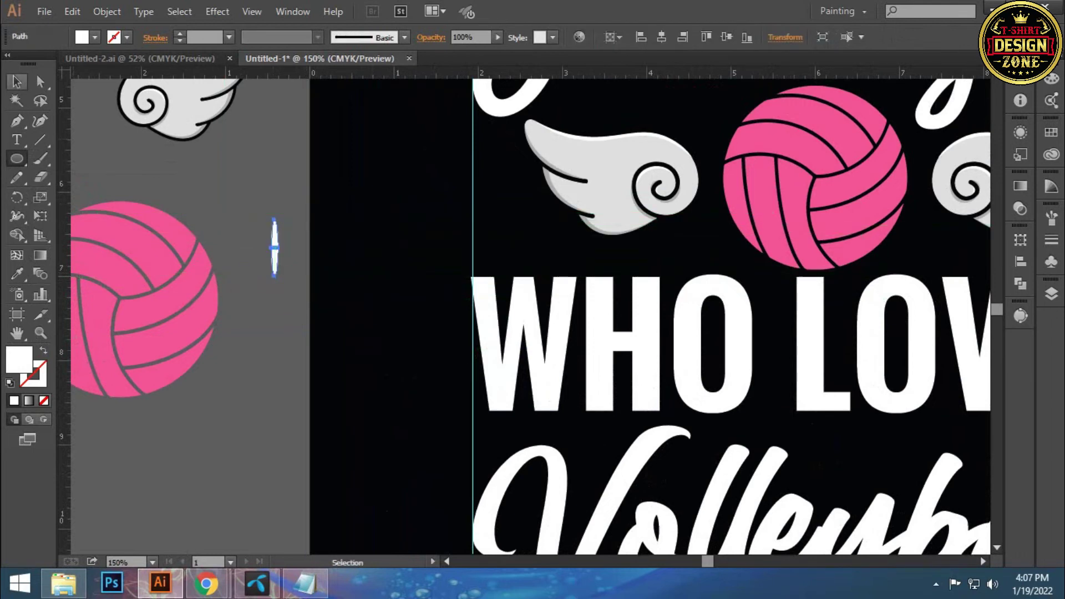
key(ctrl+shift+a)
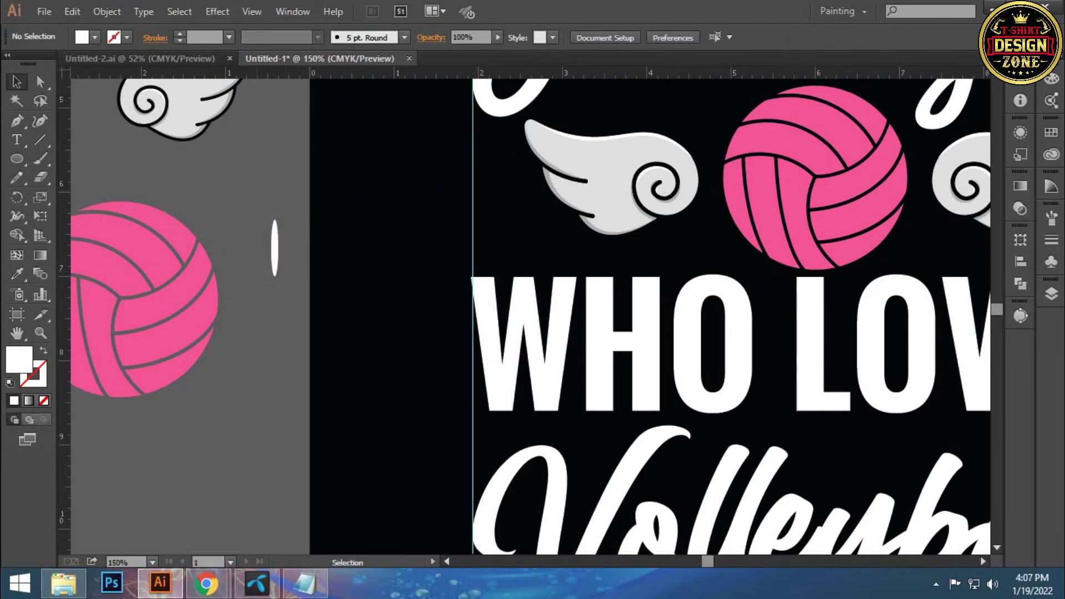
click(274, 247)
key(a)
key(v)
Add a 90° rotated copy, group the crossed ellipses into a sparkle, and place a copy near the wing
drag(274, 247, 300, 248)
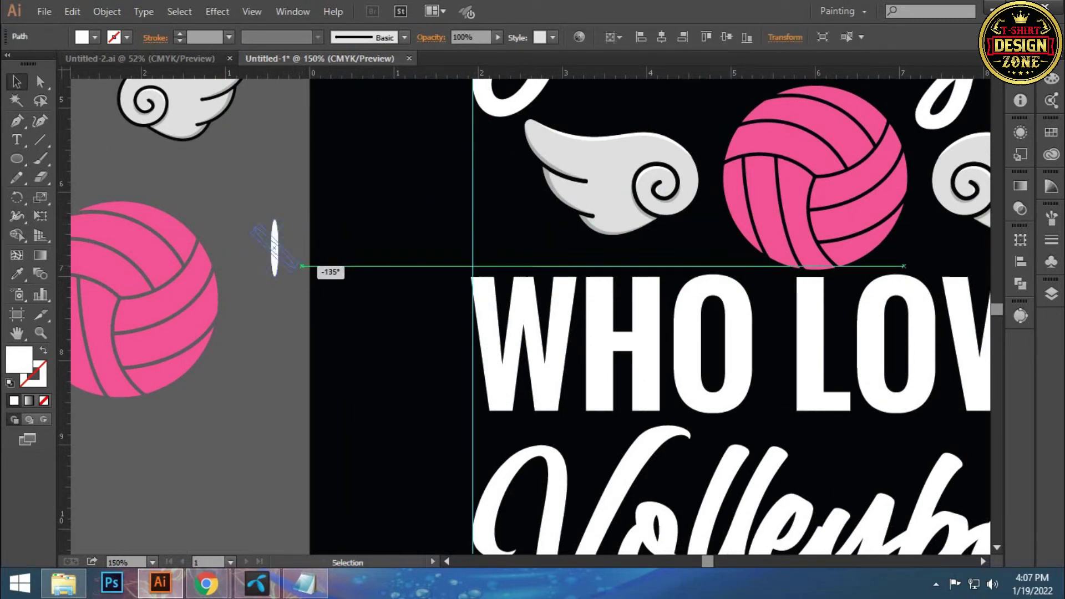
click(274, 248)
key(a)
key(v)
mouse_move(275, 244)
mouse_down()
mouse_move(233, 273)
mouse_move(459, 272)
mouse_move(632, 128)
mouse_move(665, 261)
mouse_up()
Move a sparkle up and to the left of the left wing
scroll(665, 261, up, 1)
click(427, 266)
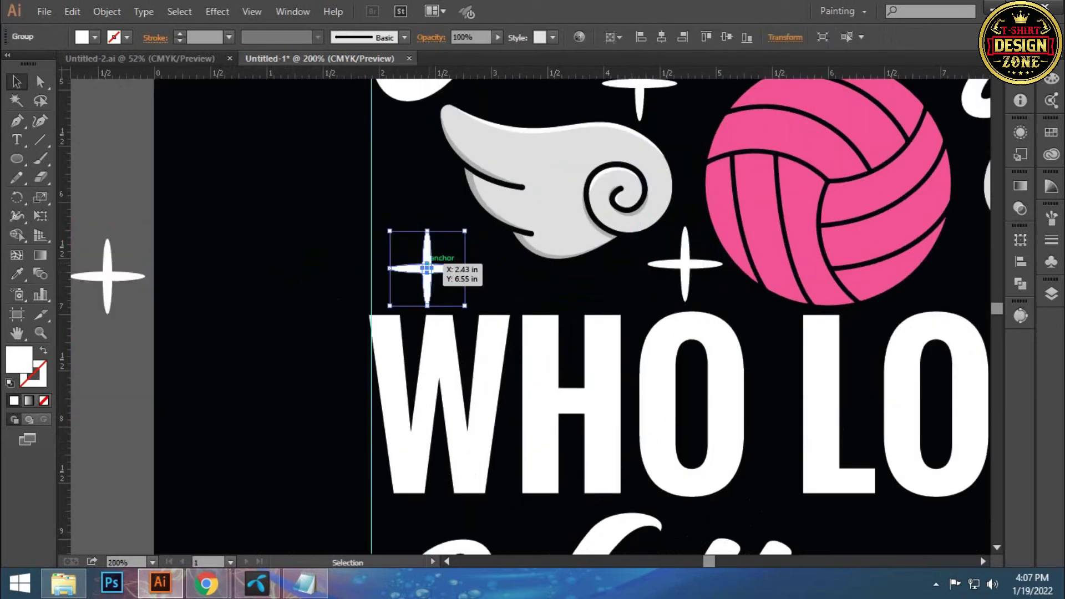
mouse_move(451, 269)
mouse_down()
mouse_move(441, 264)
mouse_move(461, 236)
mouse_move(413, 369)
mouse_up()
click(277, 333)
Shrink the top sparkle to about a third and place a second small copy above the left wing
click(553, 229)
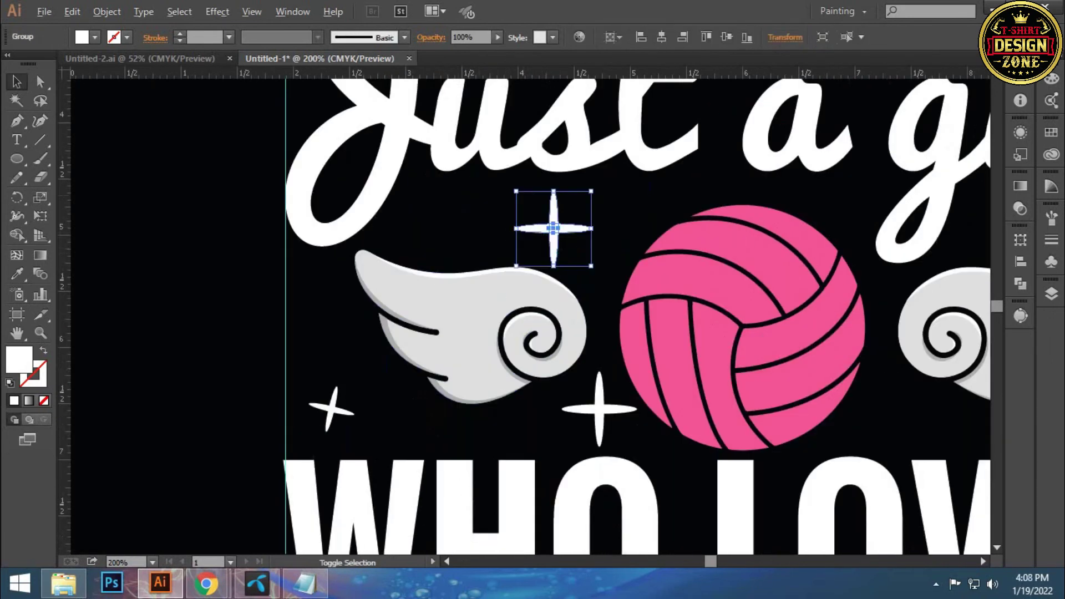
mouse_move(591, 266)
mouse_down()
mouse_move(566, 241)
mouse_move(436, 215)
mouse_up()
key(ctrl+shift+a)
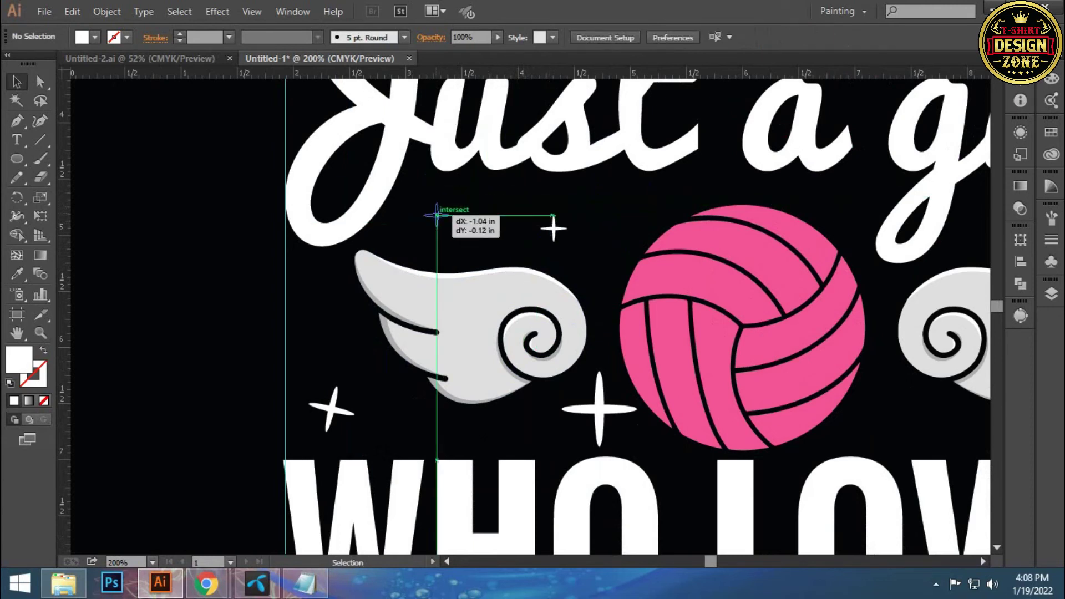
key(ctrl+shift+a)
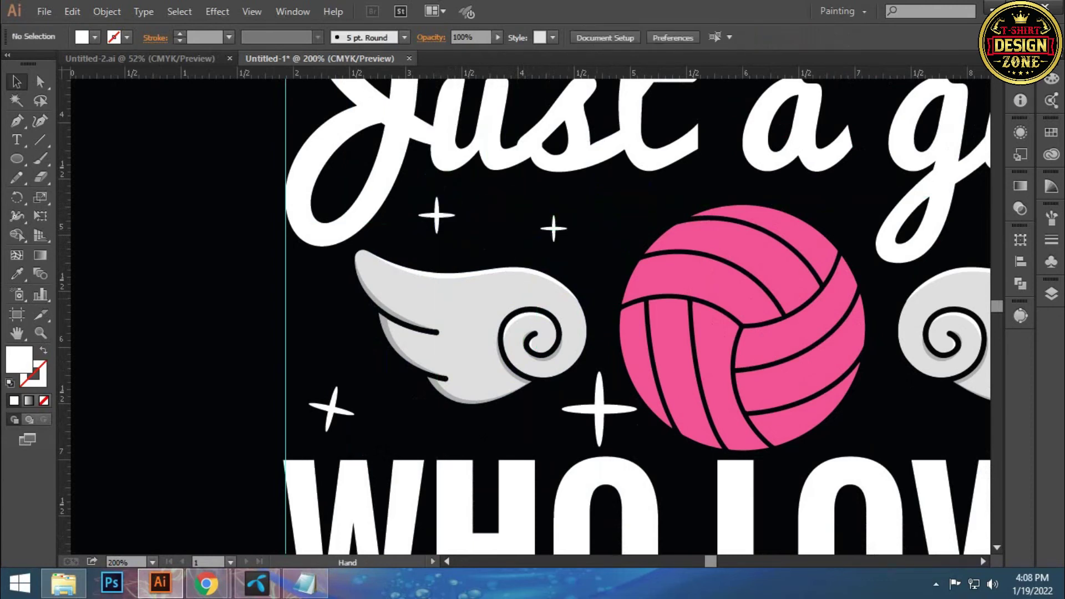
drag(555, 333, 391, 235)
Shrink the sparkle between wing and ball to about 0.4 inch, copy it under the right wing, and tilt it
click(436, 304)
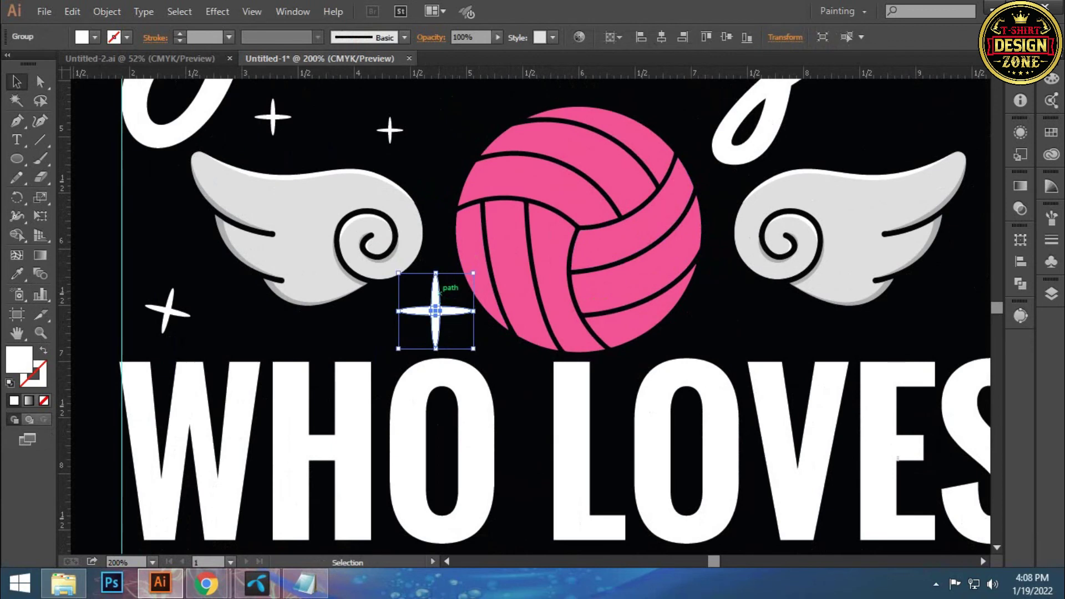
mouse_move(437, 273)
mouse_down()
mouse_move(416, 316)
mouse_move(298, 411)
mouse_move(841, 225)
mouse_move(880, 411)
mouse_move(622, 410)
mouse_up()
key(ctrl+shift+a)
key(ctrl+plus)
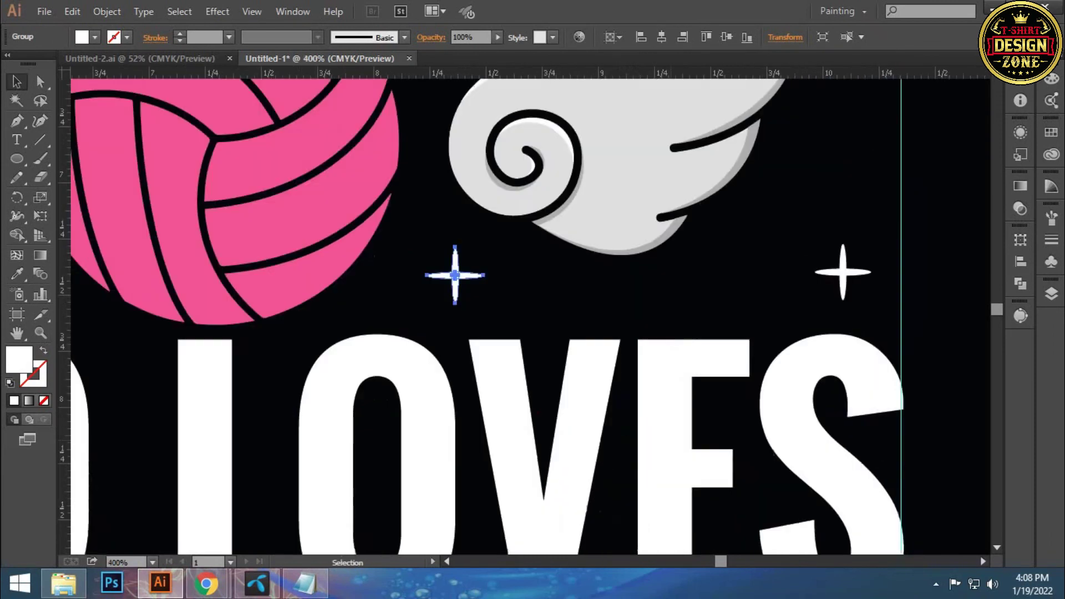
key(ctrl+plus)
drag(262, 143, 267, 148)
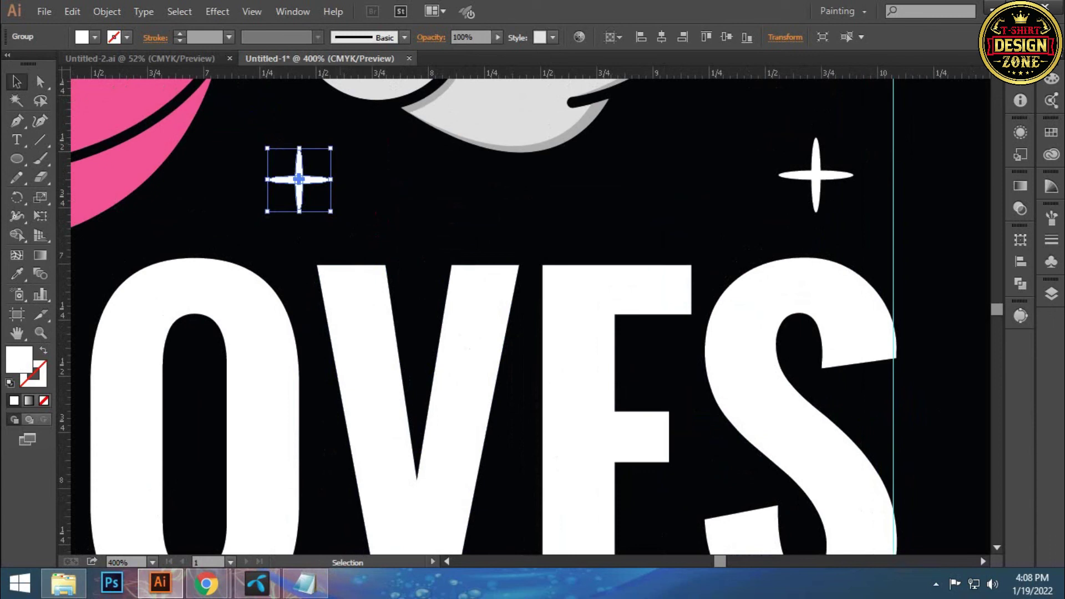
drag(333, 145, 348, 161)
Rescale the right-hand sparkle and tilt it counter-clockwise above LOVES
click(555, 167)
drag(555, 167, 464, 267)
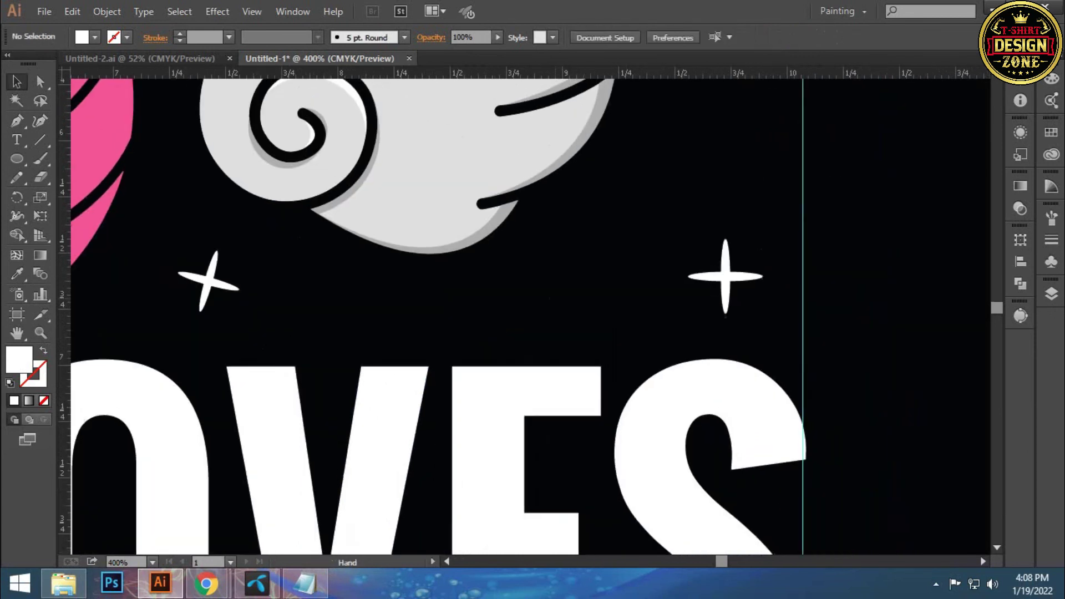
click(725, 277)
drag(725, 245, 725, 246)
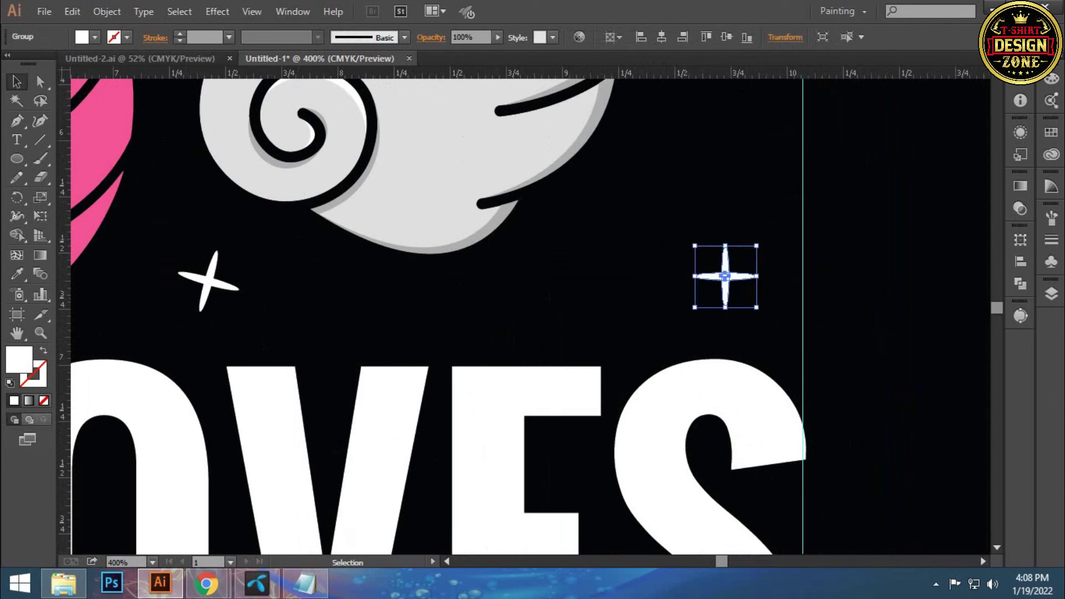
drag(692, 242, 686, 251)
key(ctrl+shift+a)
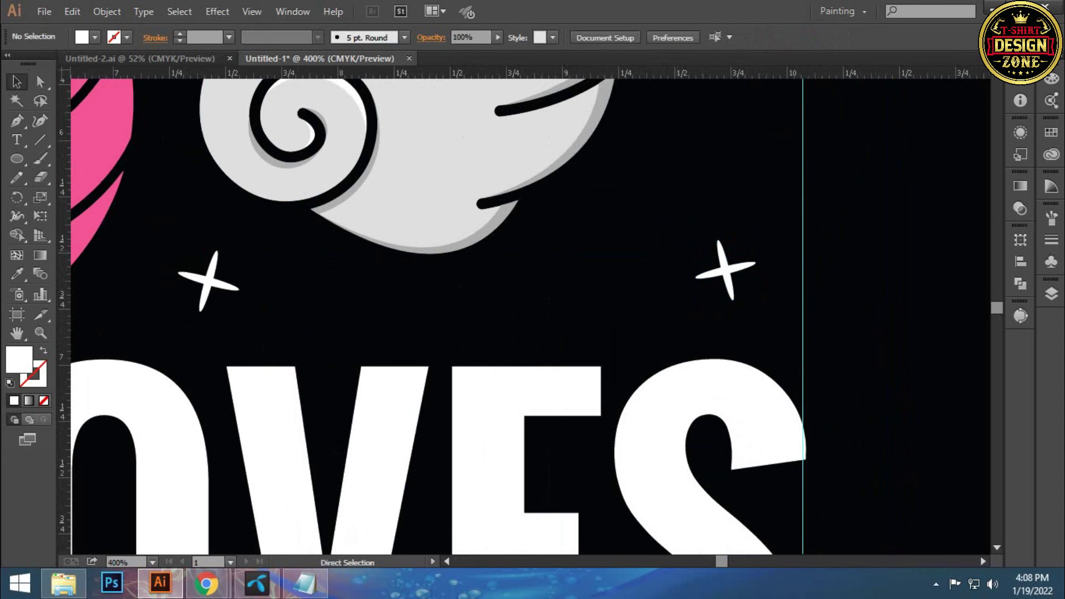
key(ctrl+0)
Alt-drag copies of the right-wing sparkle to the ball's top left and beside 'girl'
key(ctrl+plus)
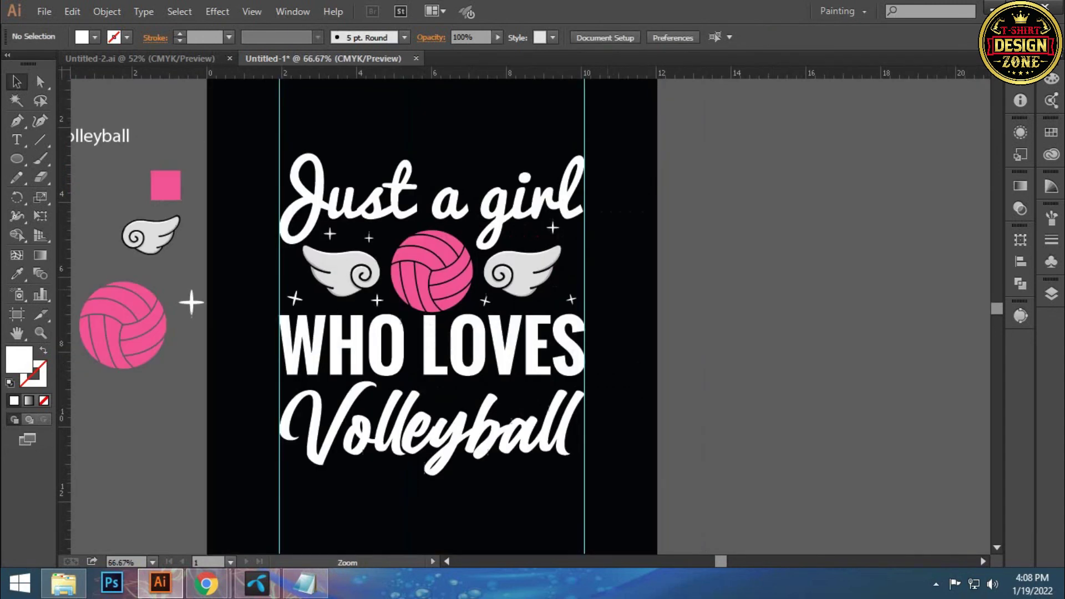
click(615, 161)
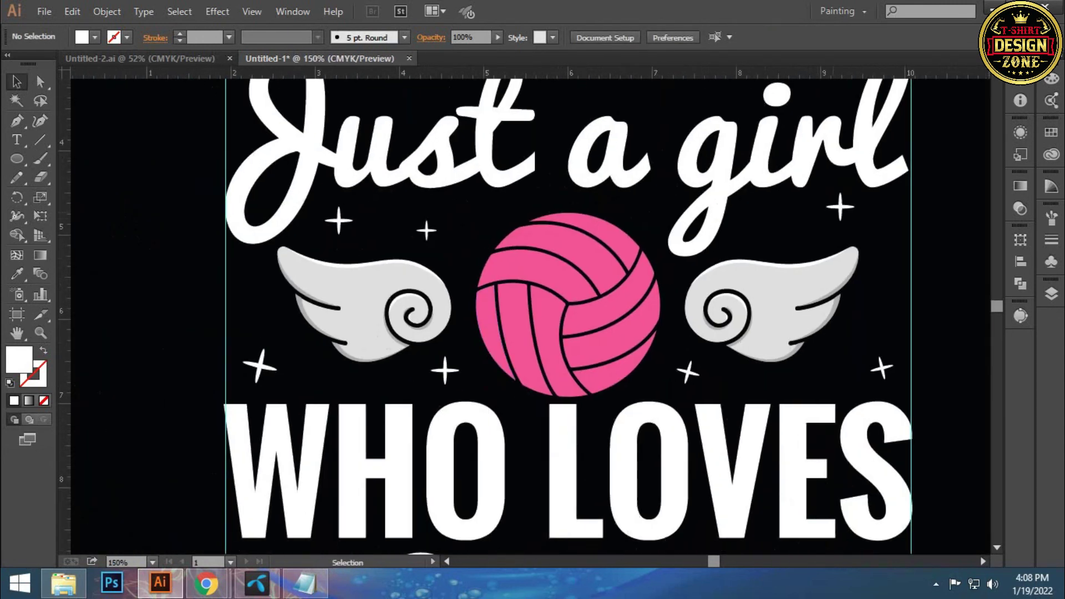
click(841, 207)
mouse_move(840, 206)
mouse_down()
mouse_move(535, 188)
mouse_move(500, 210)
mouse_up()
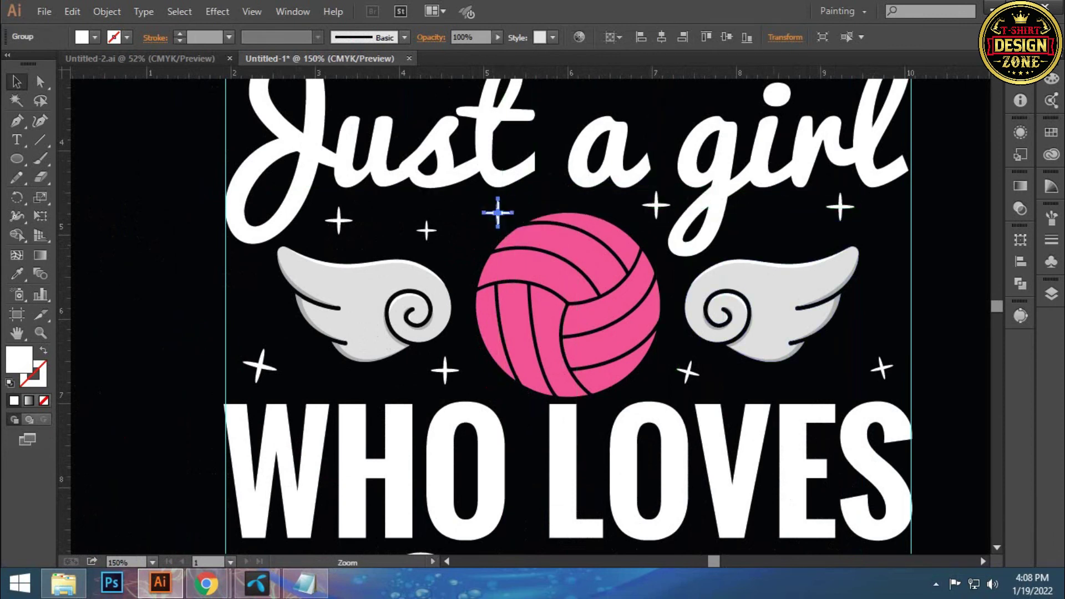
key(ctrl+plus)
drag(333, 333, 381, 284)
drag(671, 221, 579, 254)
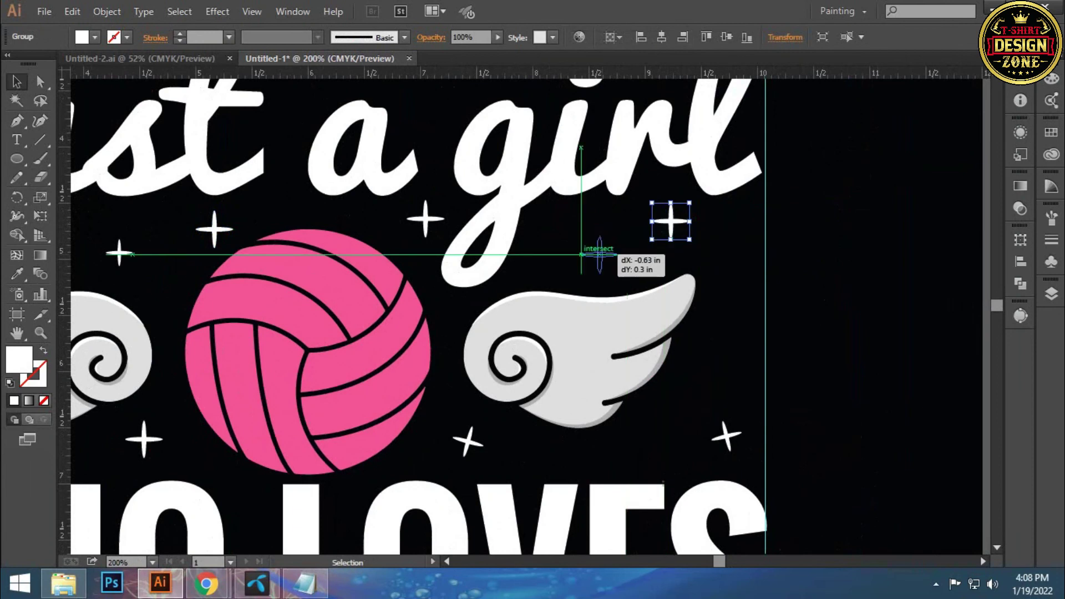
Tilt the sparkle above the right wing counter-clockwise and shrink it around its centre
click(846, 137)
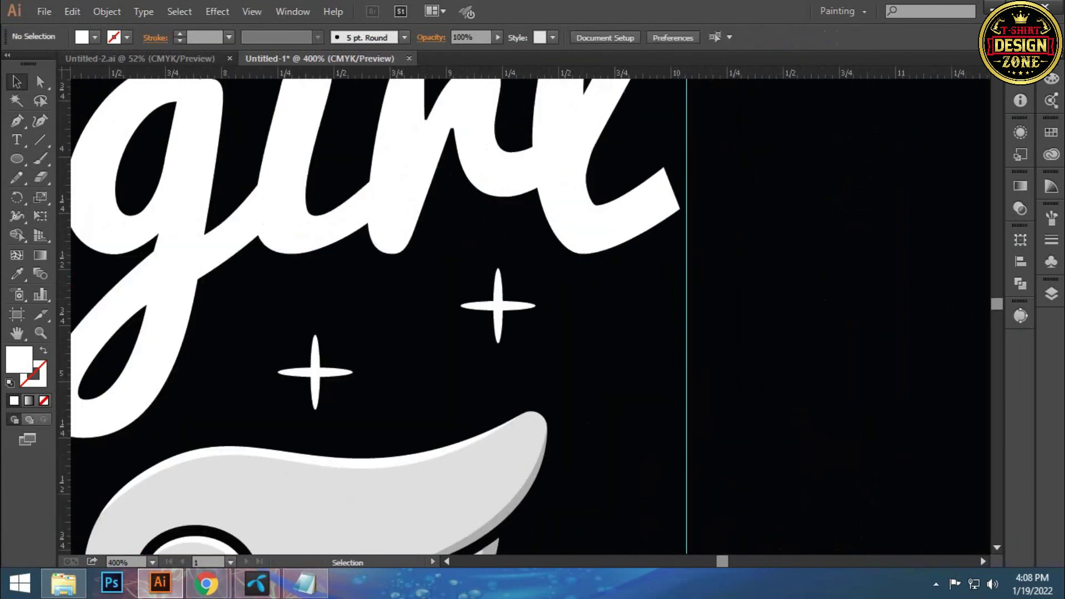
click(498, 303)
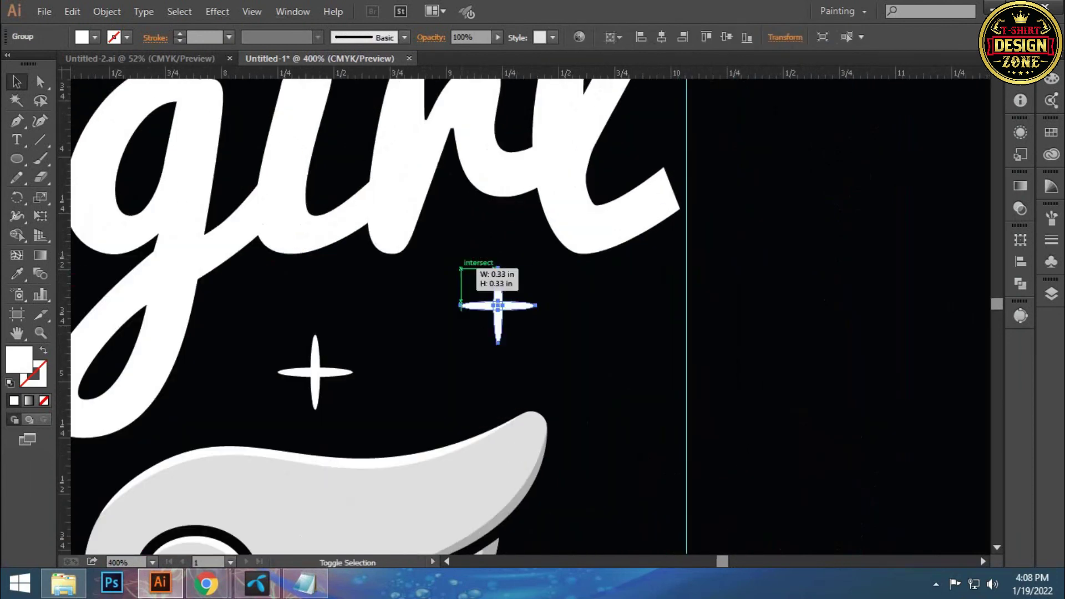
click(555, 378)
drag(499, 333, 877, 274)
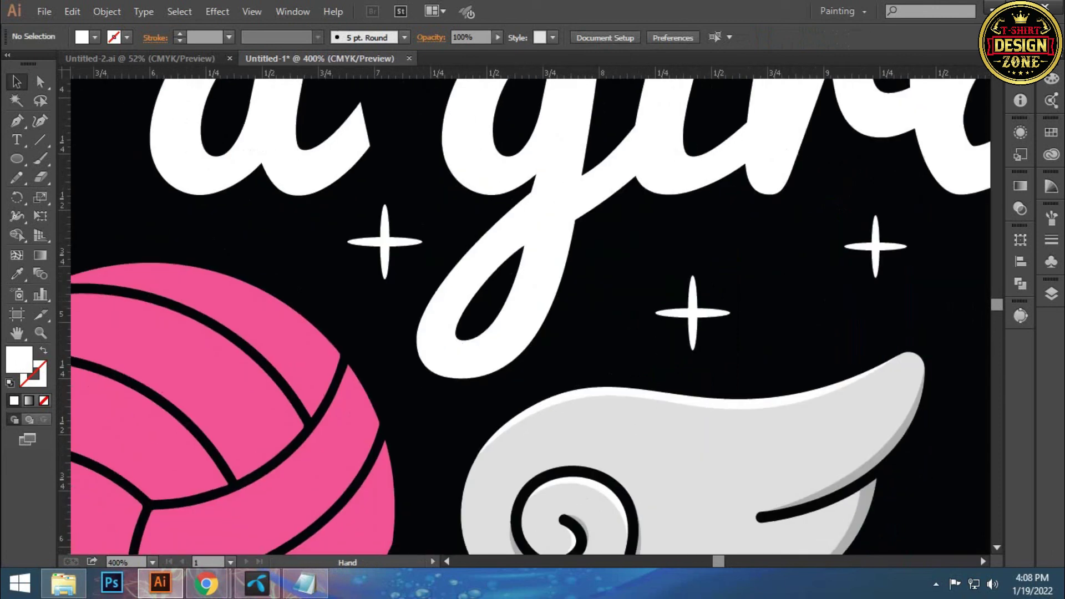
click(693, 313)
mouse_move(737, 278)
mouse_down()
mouse_move(730, 265)
mouse_move(693, 282)
mouse_up()
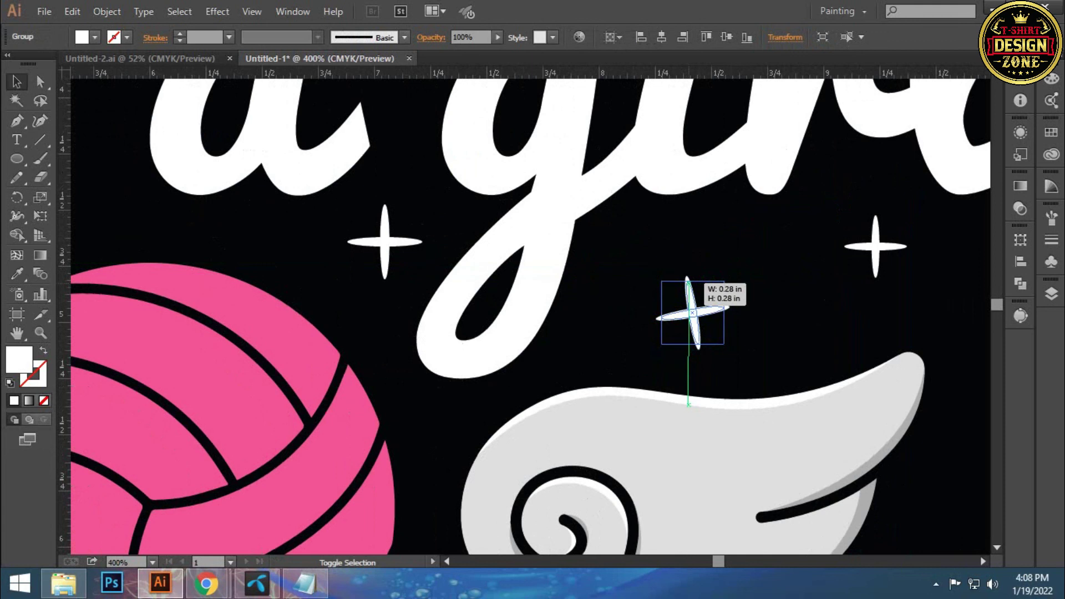
click(777, 344)
click(692, 311)
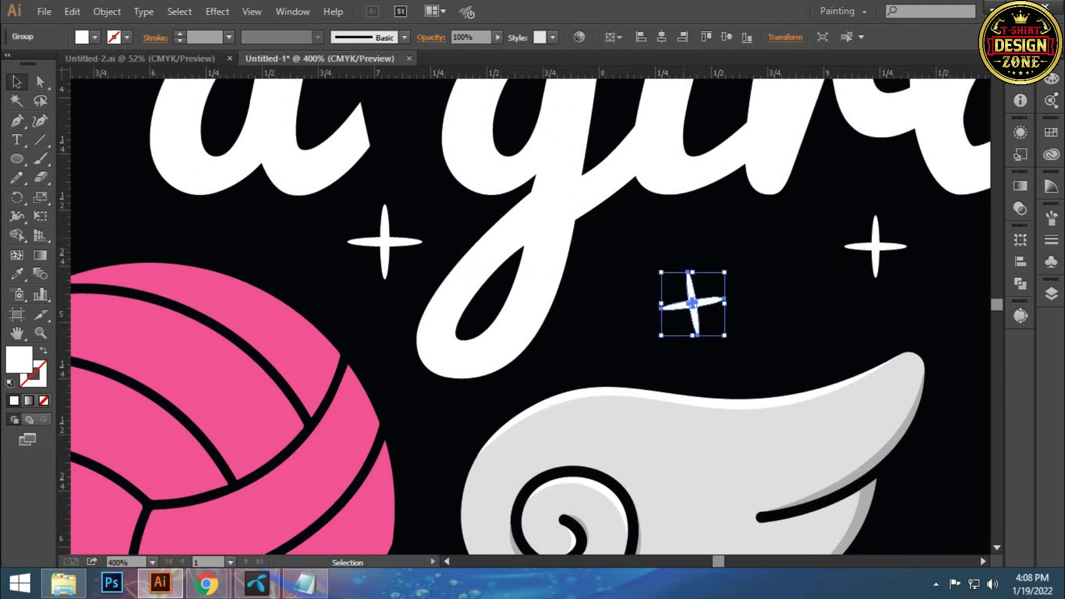
click(611, 250)
Check the sparkle above the ball, then deselect and view the whole artboard
drag(383, 244, 622, 222)
click(623, 222)
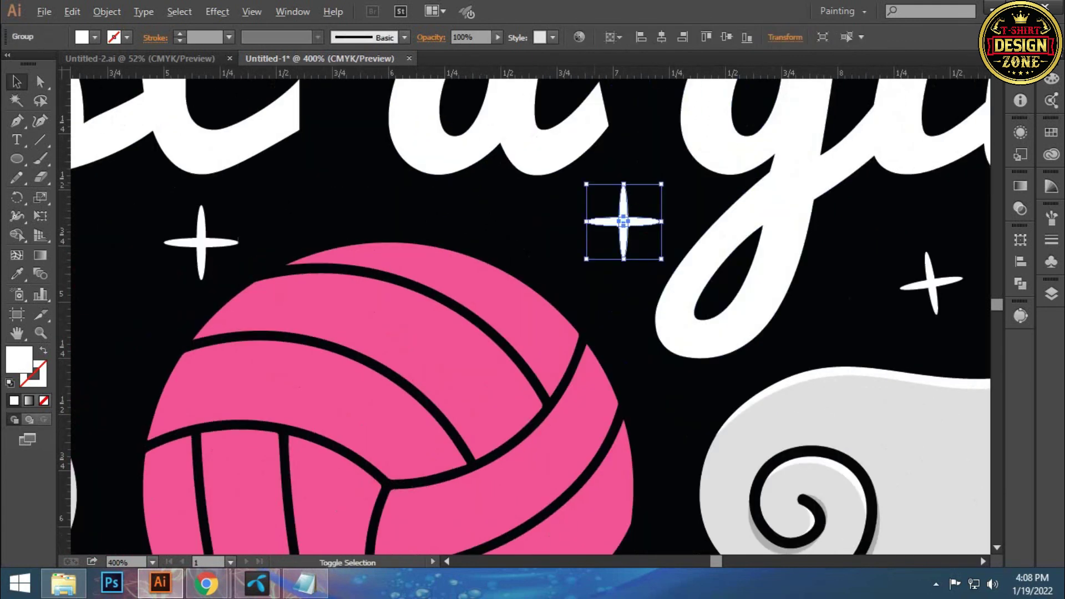
key(ctrl+shift+a)
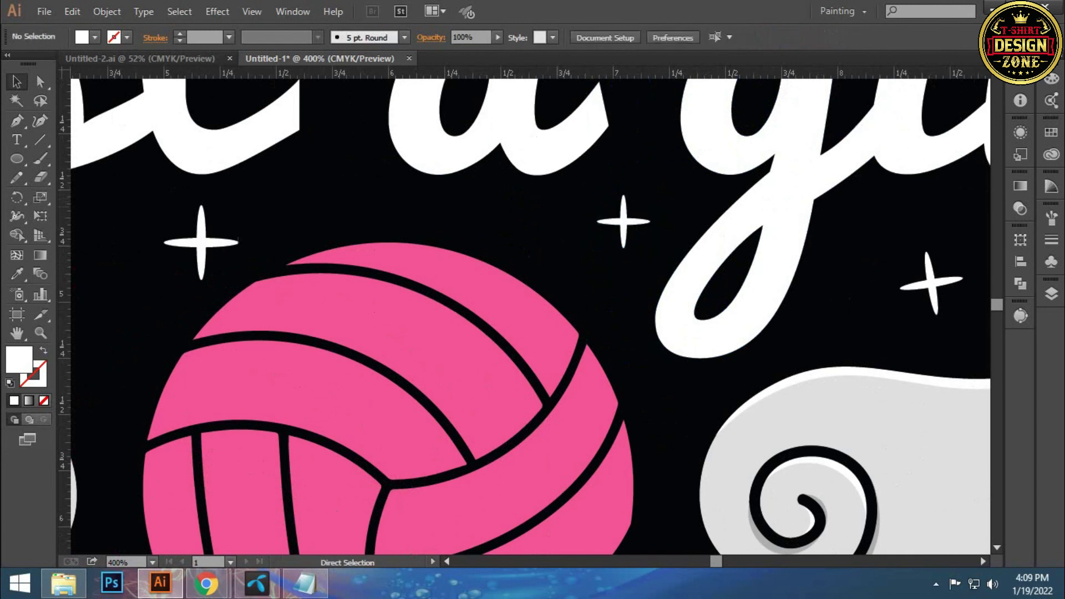
key(ctrl+0)
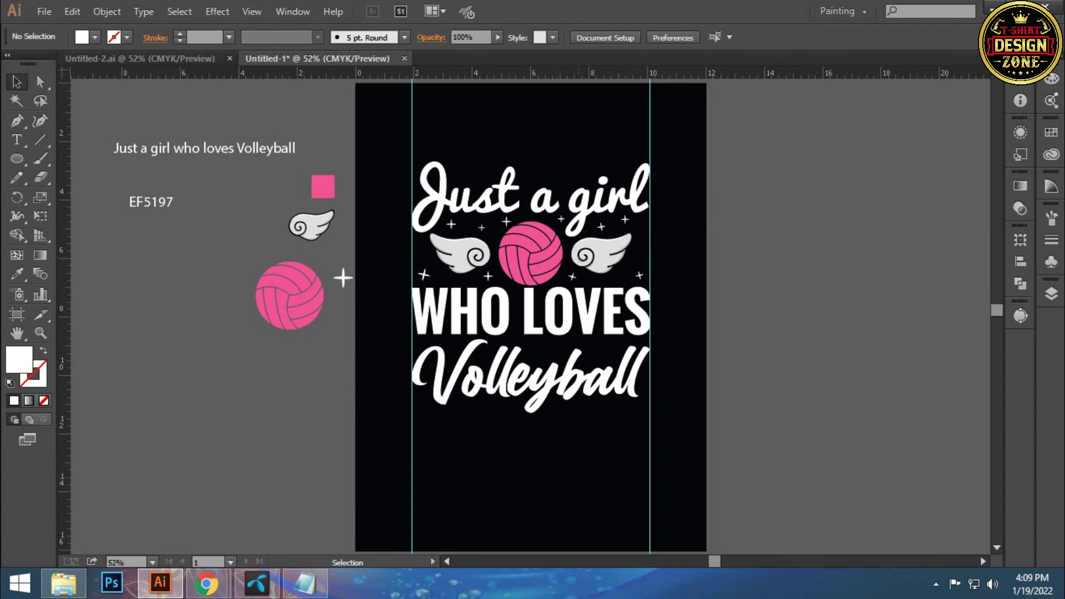
Use the Eyedropper to give the Volleyball lettering the ball's pink, then deselect
click(524, 391)
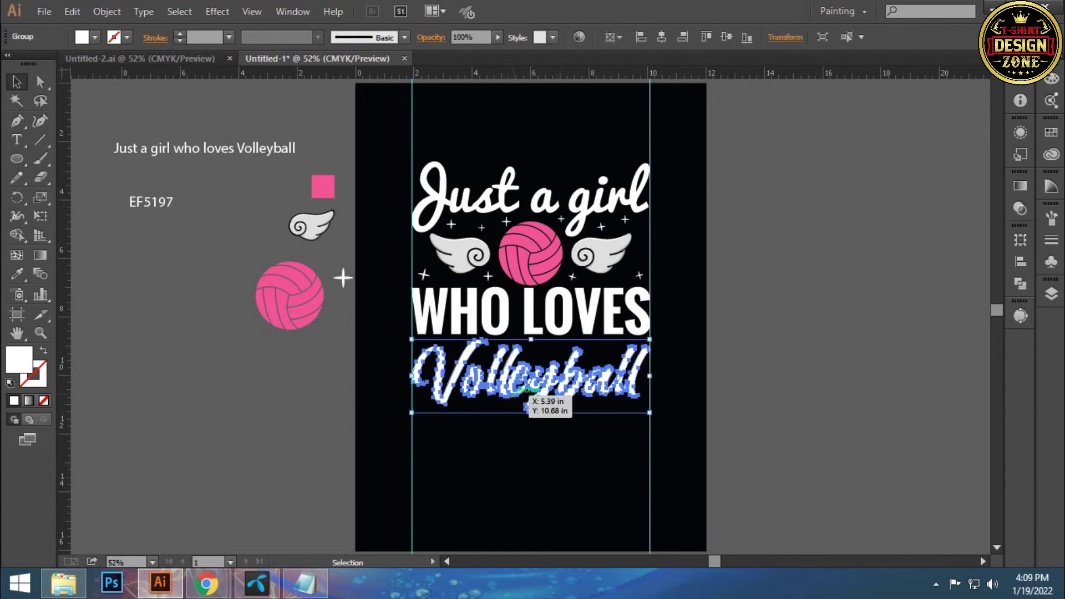
key(i)
click(323, 186)
key(v)
key(ctrl+shift+a)
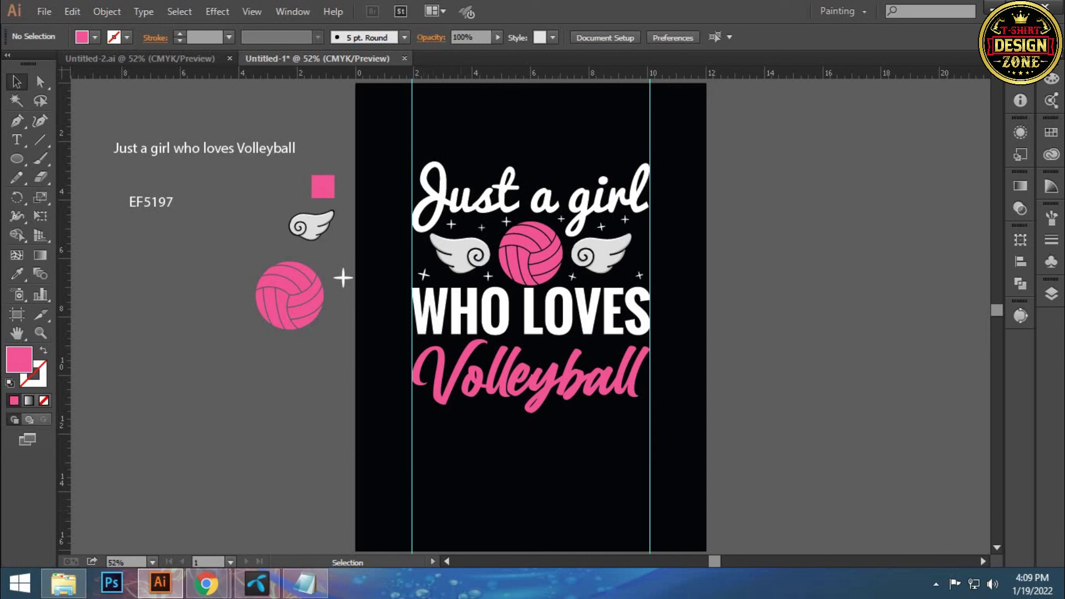
click(936, 585)
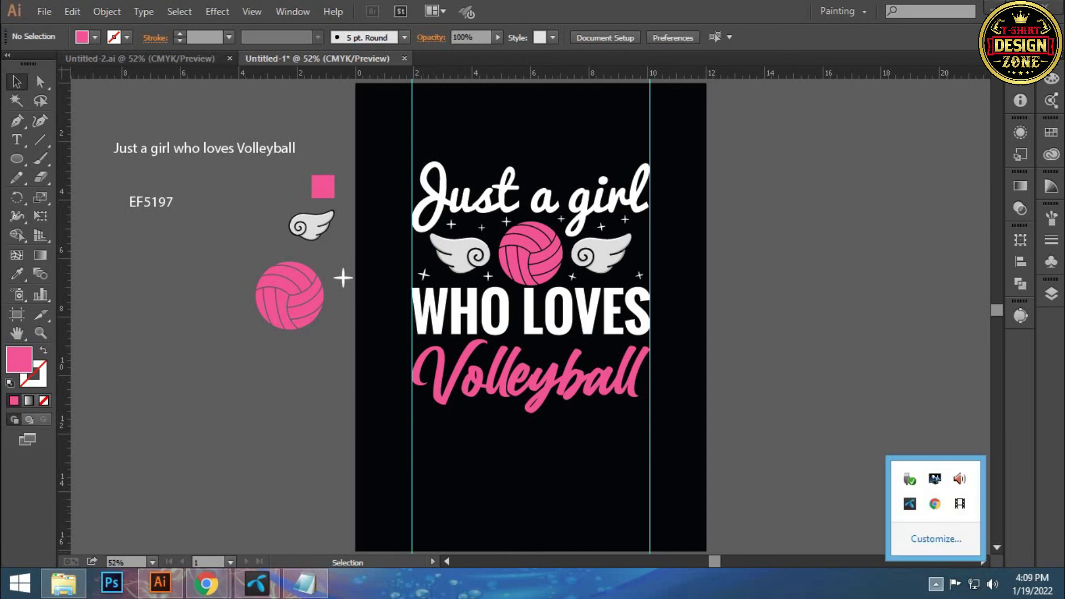